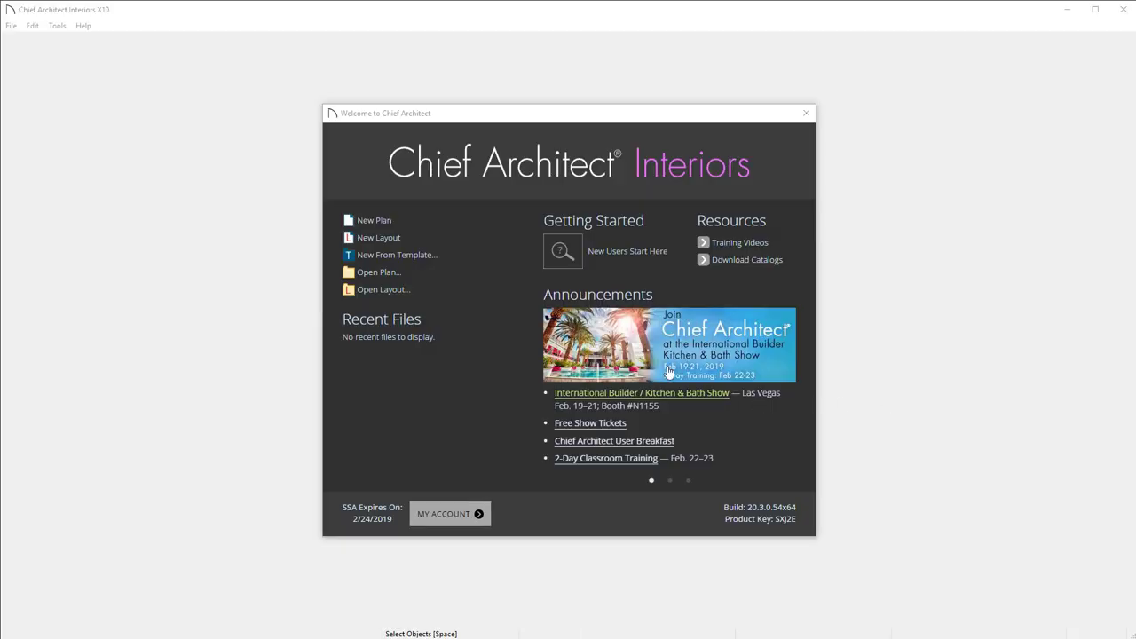
# - On the Barker Cabinets site, open the Chief Architect 3D Kitchen Planner catalog page and its install steps
pyautogui.moveTo(255, 638)
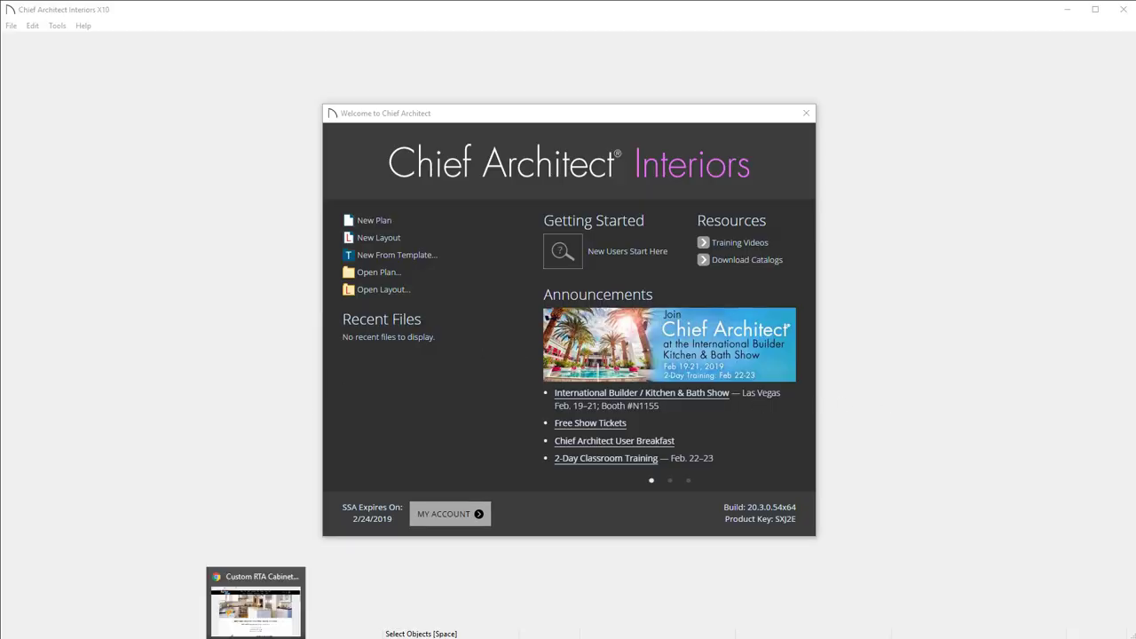
pyautogui.click(255, 608)
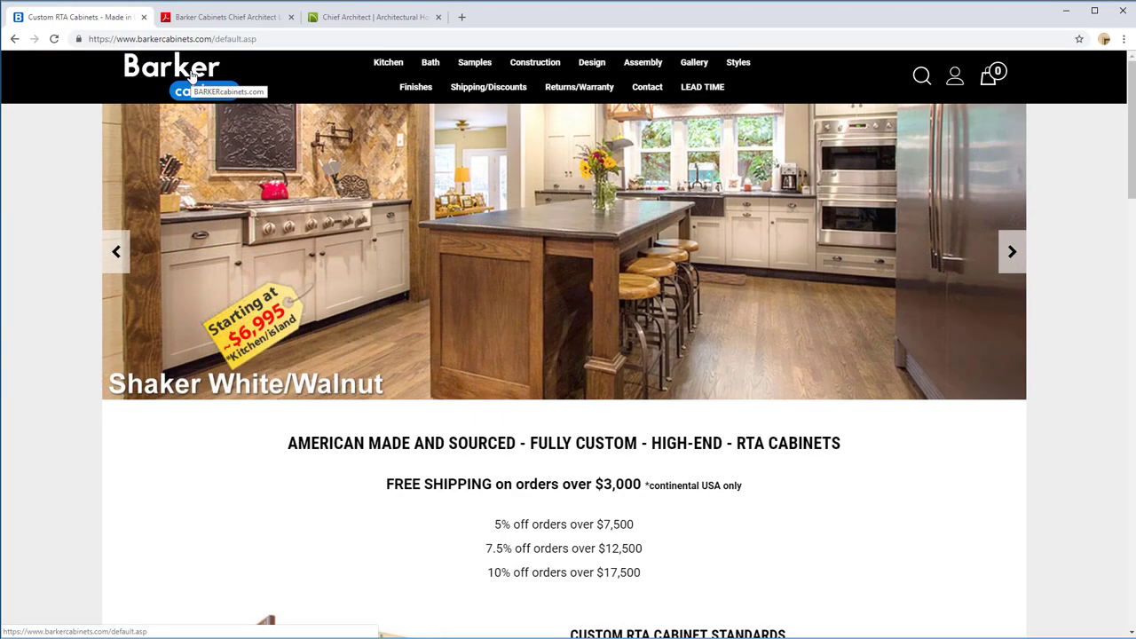
pyautogui.click(592, 64)
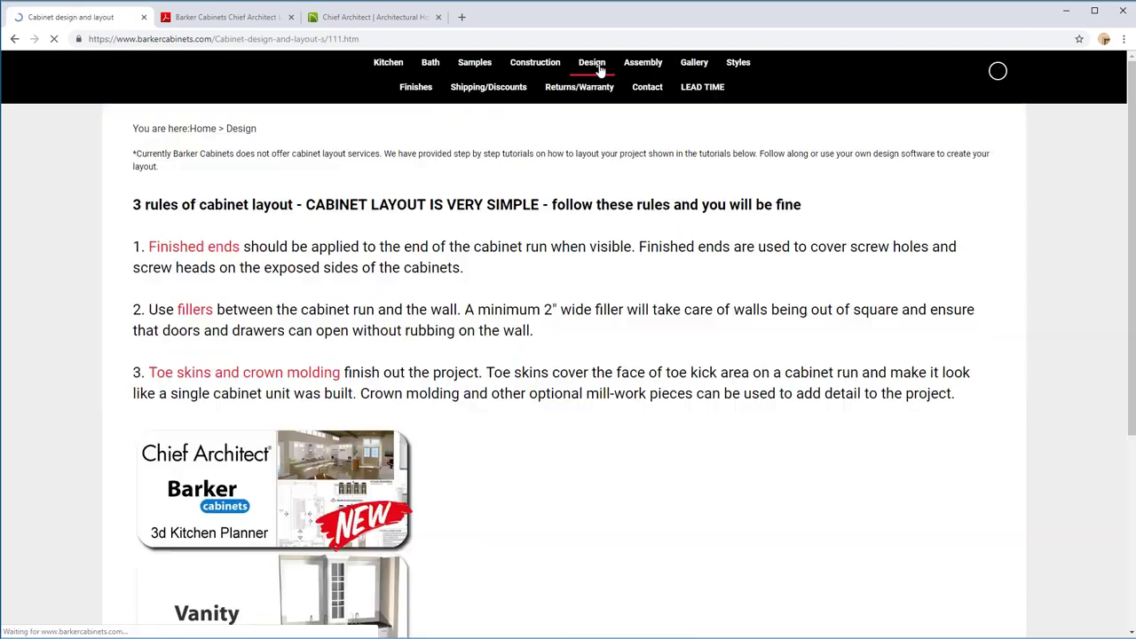
pyautogui.click(257, 494)
pyautogui.scroll(-10, 257, 494)
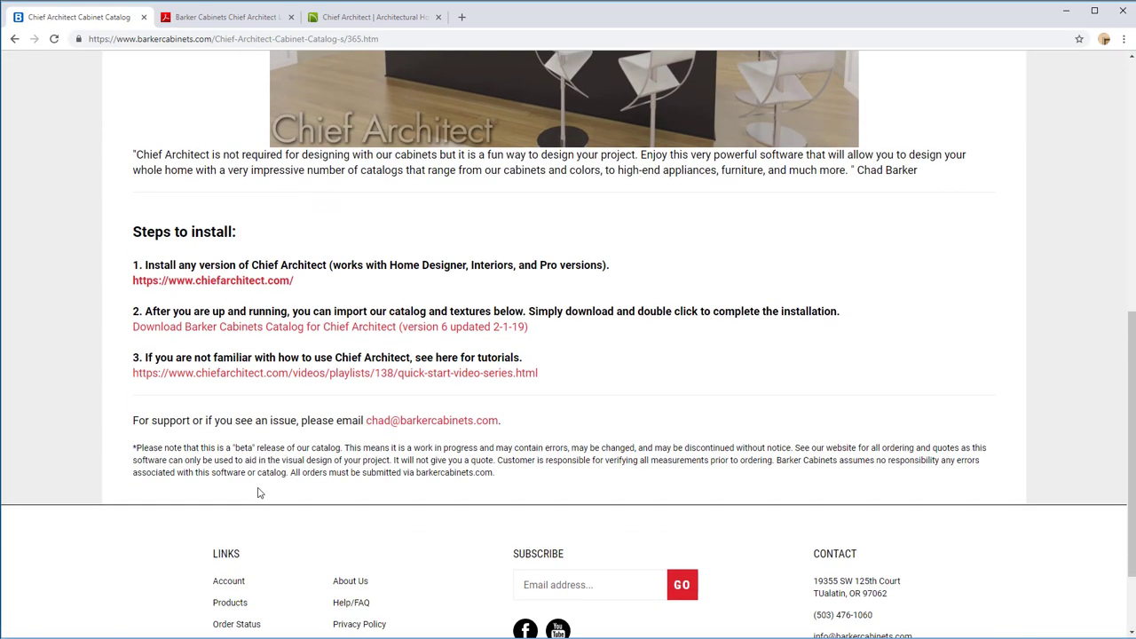
pyautogui.scroll(2, 257, 494)
# - Open the chiefarchitect.com link, then return to the Barker cabinet catalog tab
pyautogui.click(245, 412)
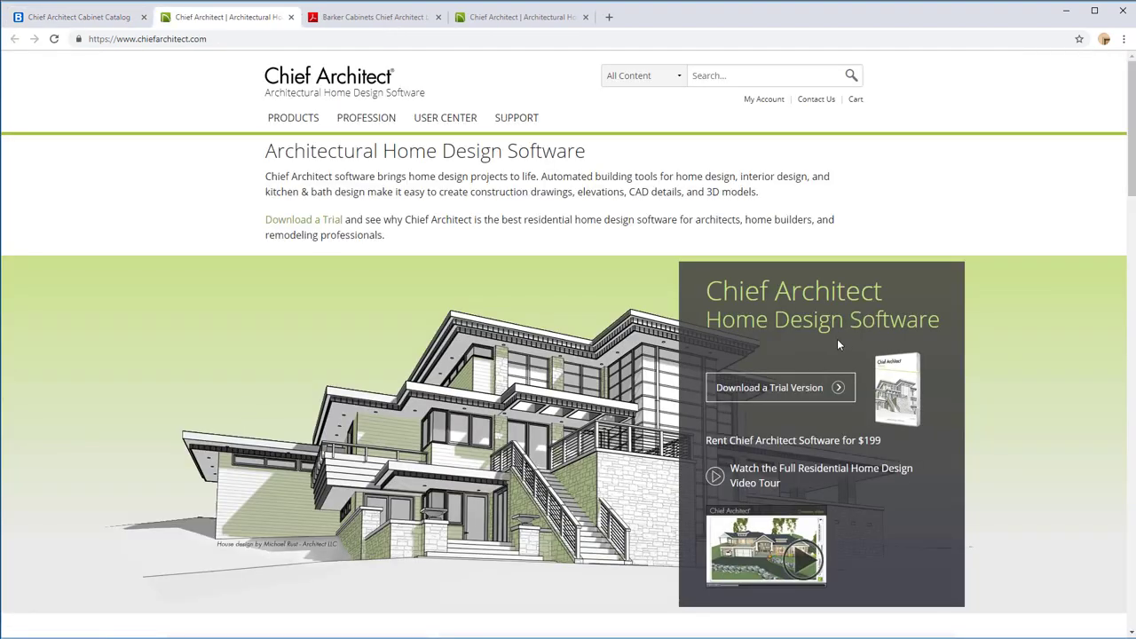
pyautogui.click(51, 18)
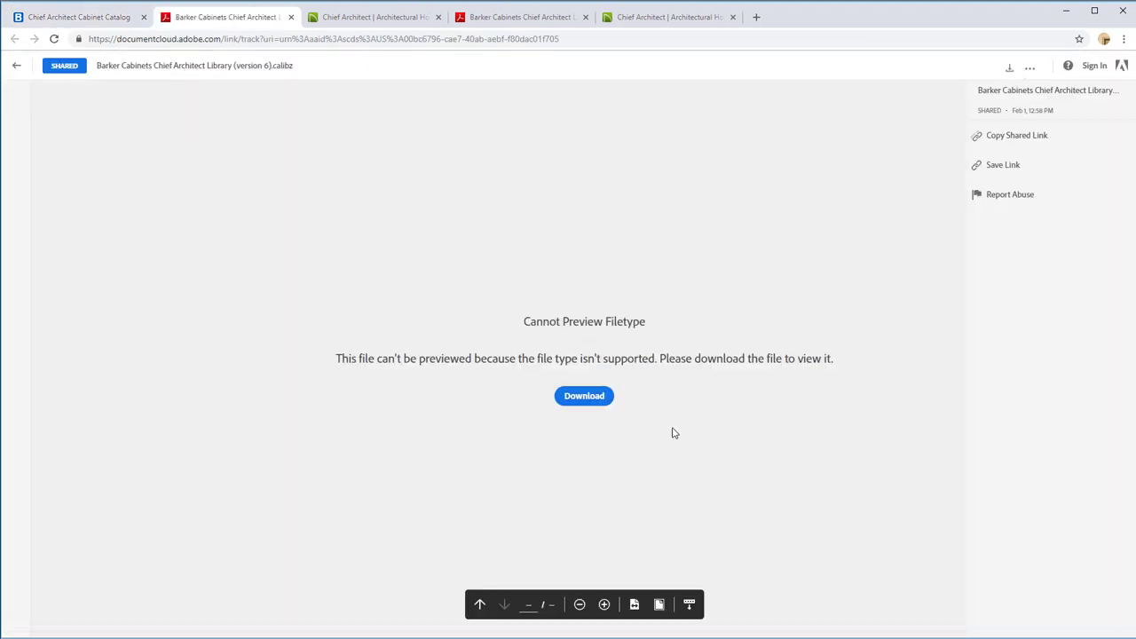
pyautogui.click(52, 17)
pyautogui.scroll(-1, 276, 262)
# - Browse the Quick Start Video Series page and select the Quick Start Introduction title
pyautogui.click(273, 262)
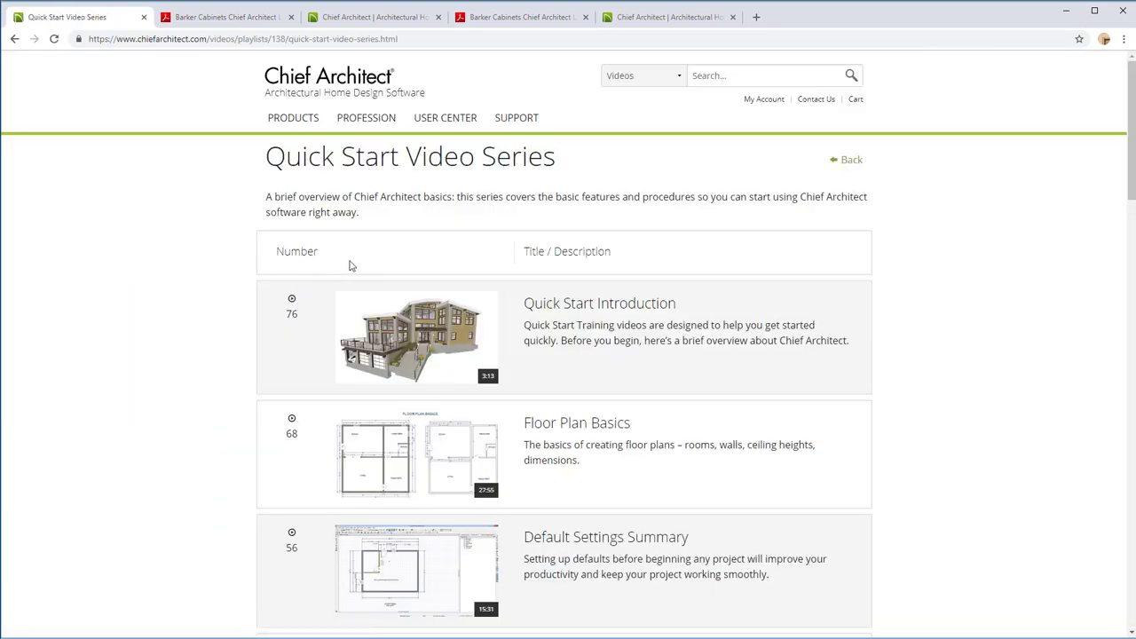
pyautogui.scroll(-2, 373, 265)
pyautogui.moveTo(679, 121); pyautogui.dragTo(534, 117)
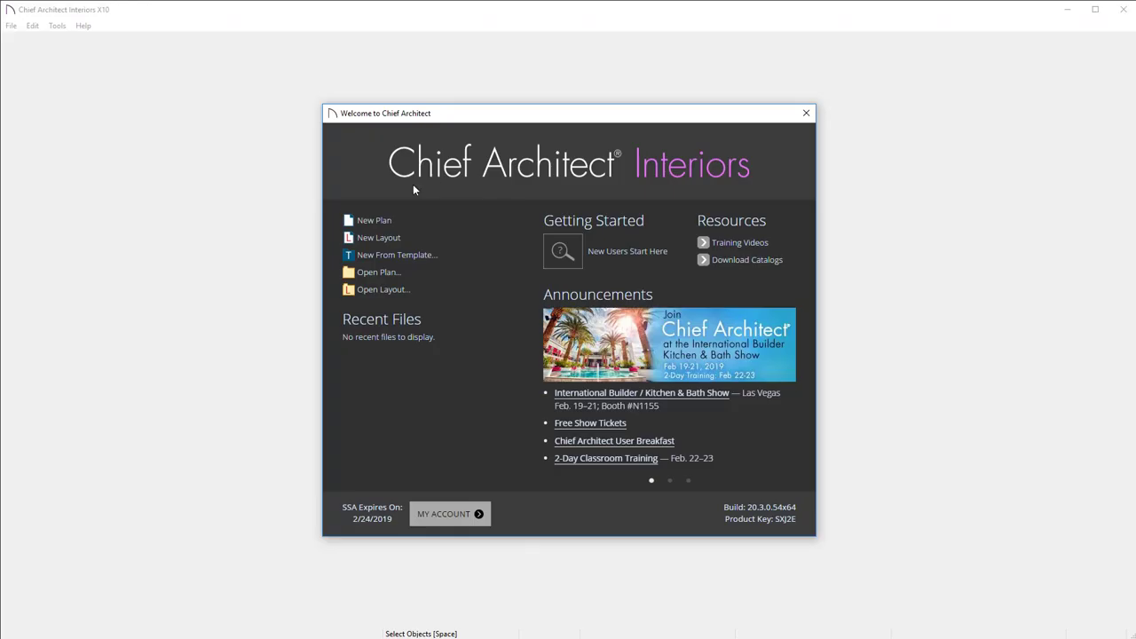
# - Start a new Kitchen and Bath plan and pan its origin toward the upper left
pyautogui.click(360, 220)
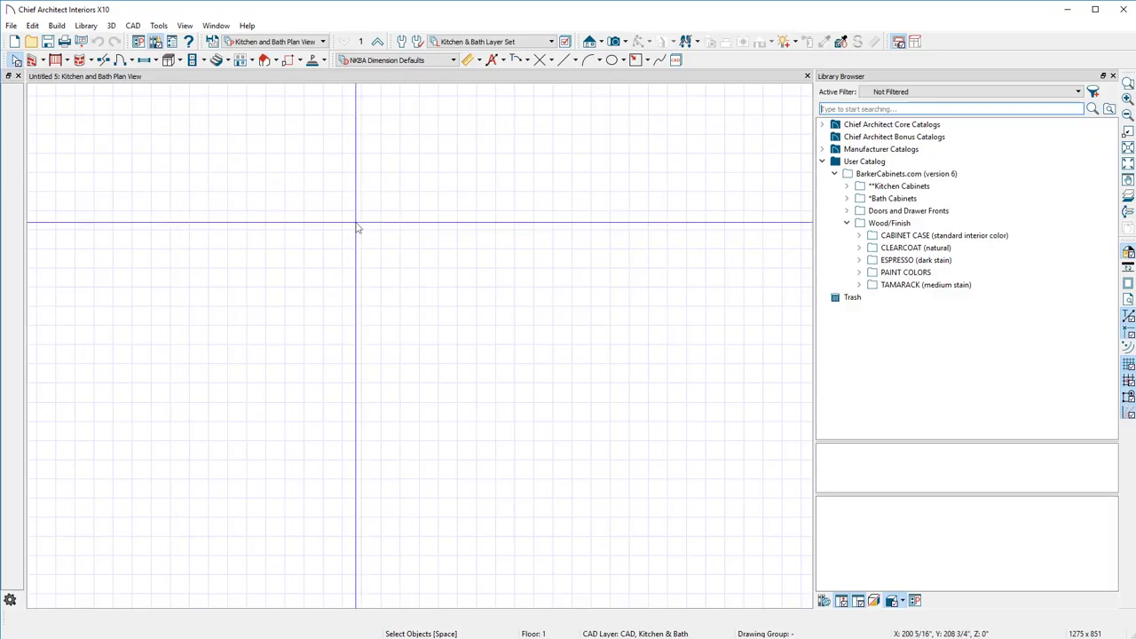
pyautogui.moveTo(355, 231); pyautogui.dragTo(111, 148, button='middle')
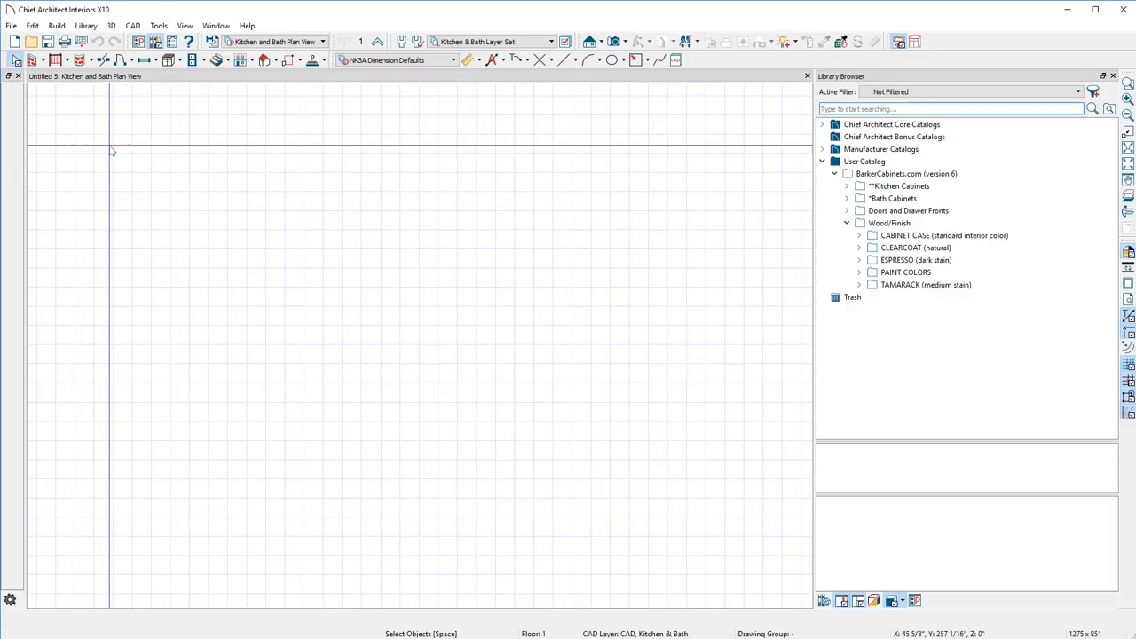
pyautogui.click(32, 26)
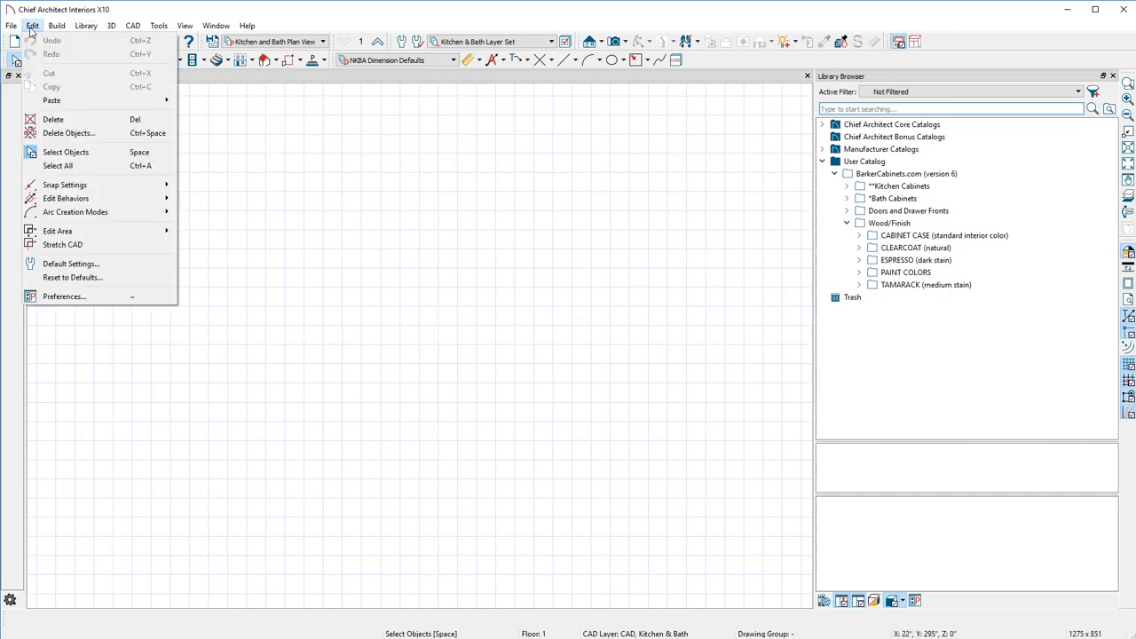
# - In General Cabinet Defaults, disable angled fillers and blind corners, and set resize increment to .25
pyautogui.click(75, 266)
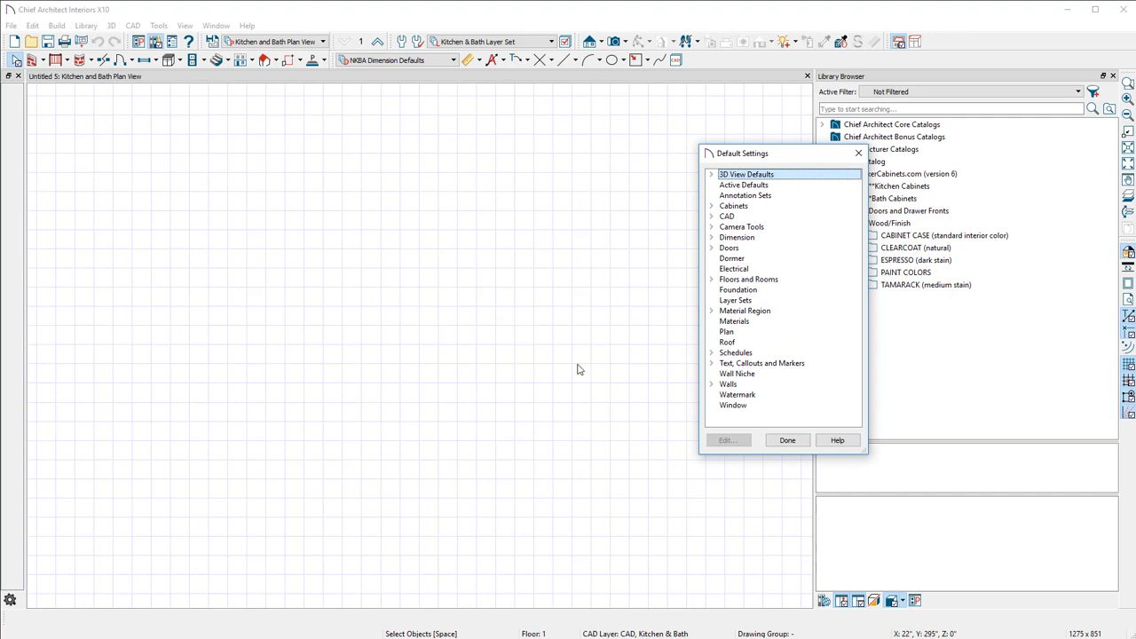
pyautogui.doubleClick(733, 206)
pyautogui.click(753, 219)
pyautogui.doubleClick(753, 224)
pyautogui.click(798, 228)
pyautogui.click(769, 259)
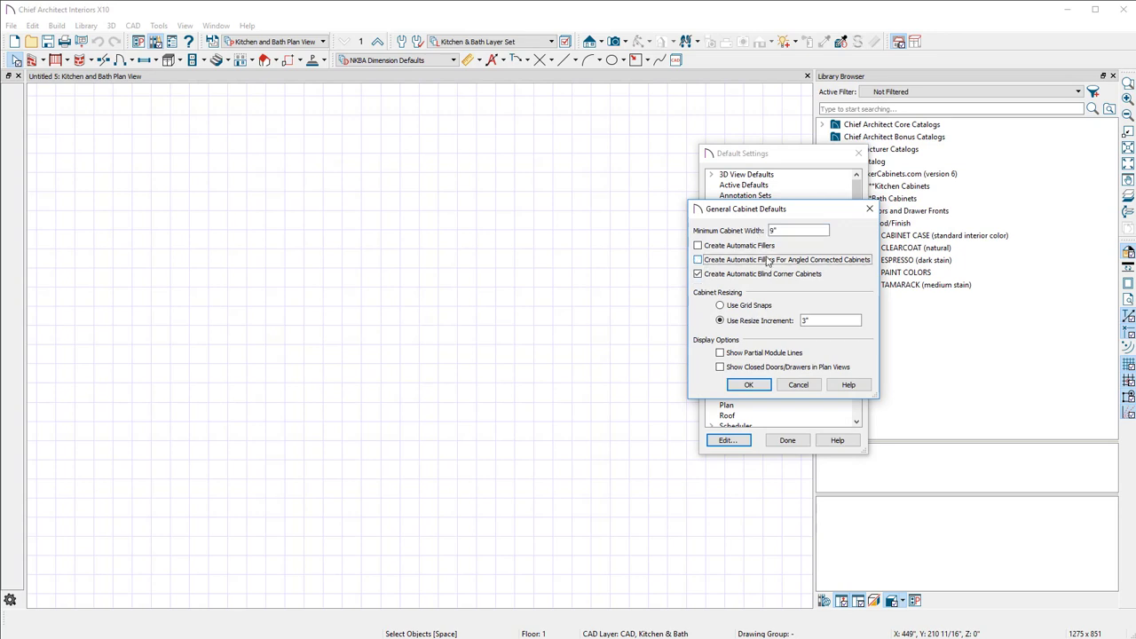
pyautogui.click(699, 273)
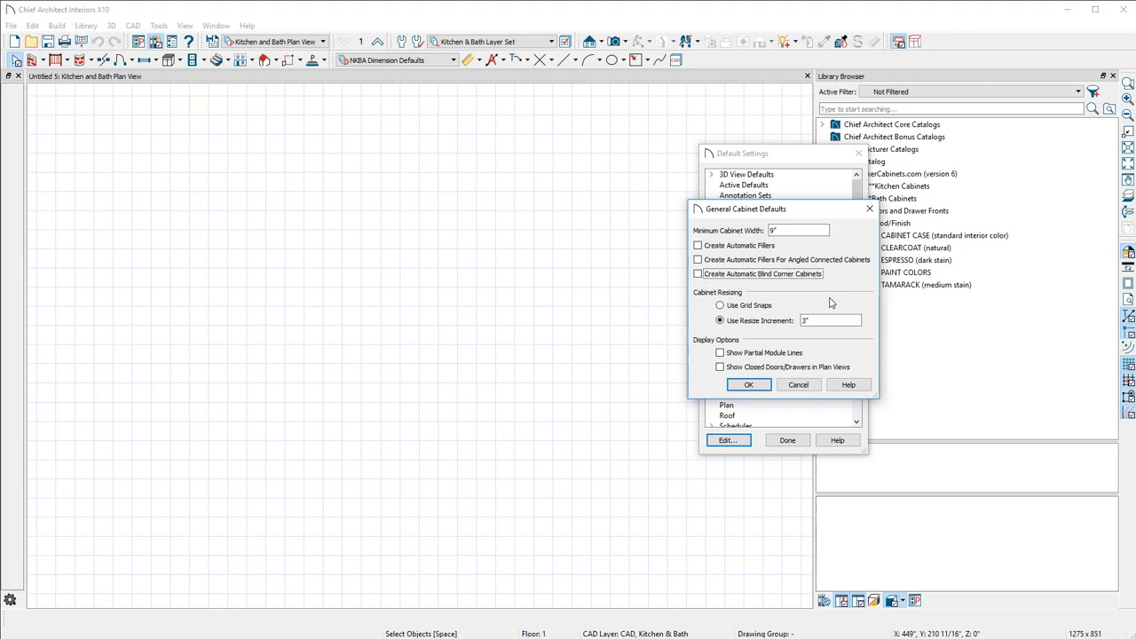
pyautogui.click(808, 320)
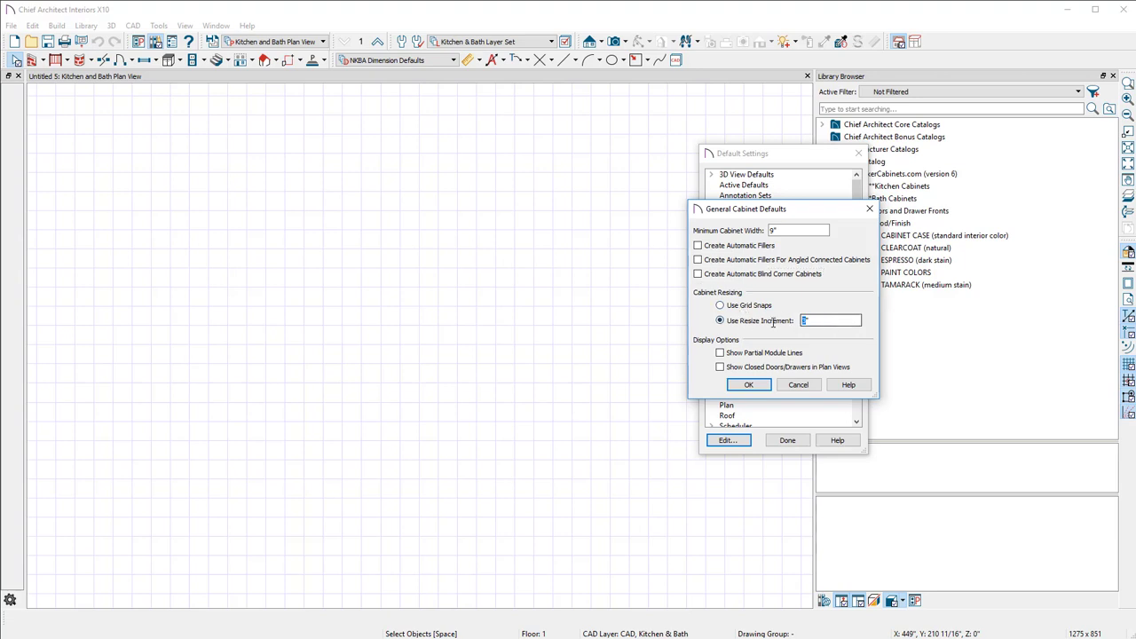
pyautogui.click(812, 317)
pyautogui.click(749, 385)
# - Draw the top, stepped right, and left exterior walls of an open U-shaped outline
pyautogui.click(789, 440)
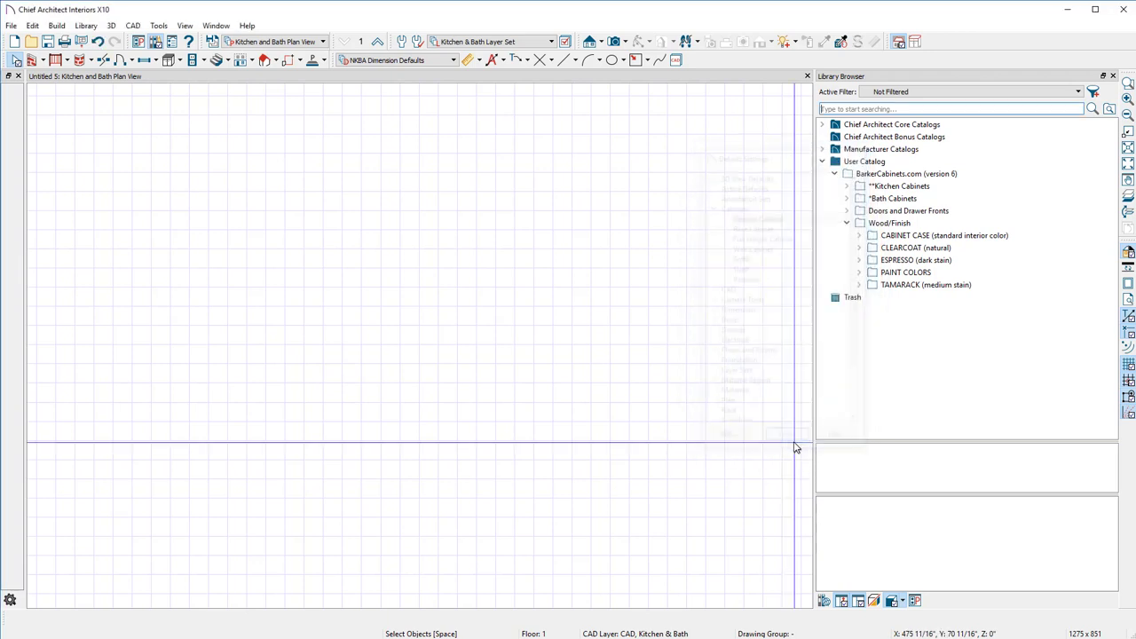
pyautogui.click(32, 60)
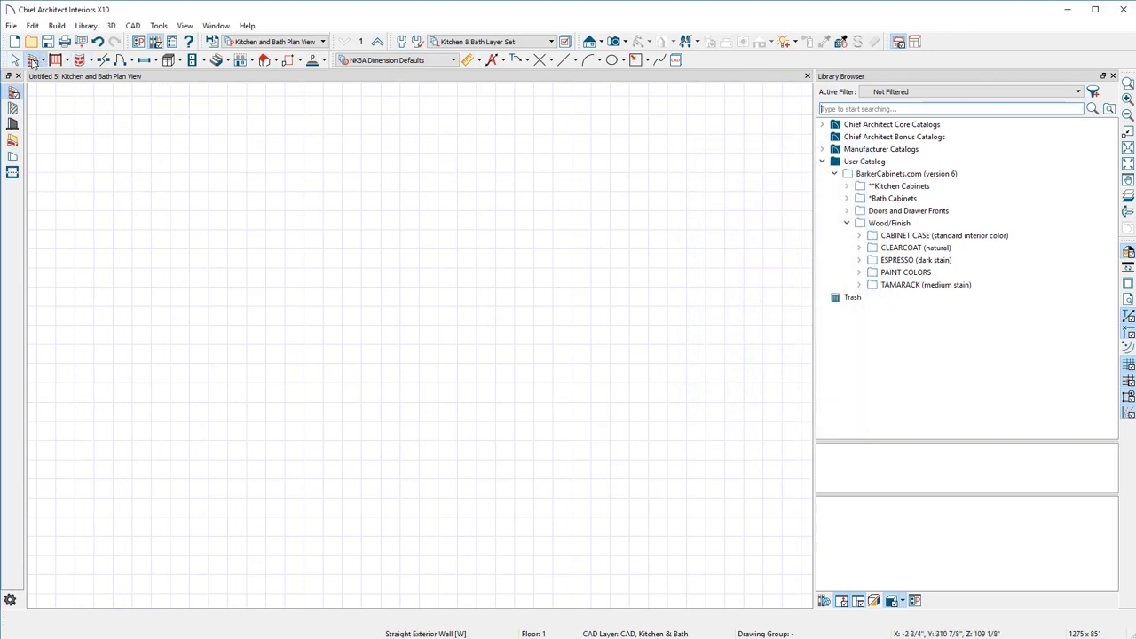
pyautogui.moveTo(117, 205); pyautogui.dragTo(698, 205)
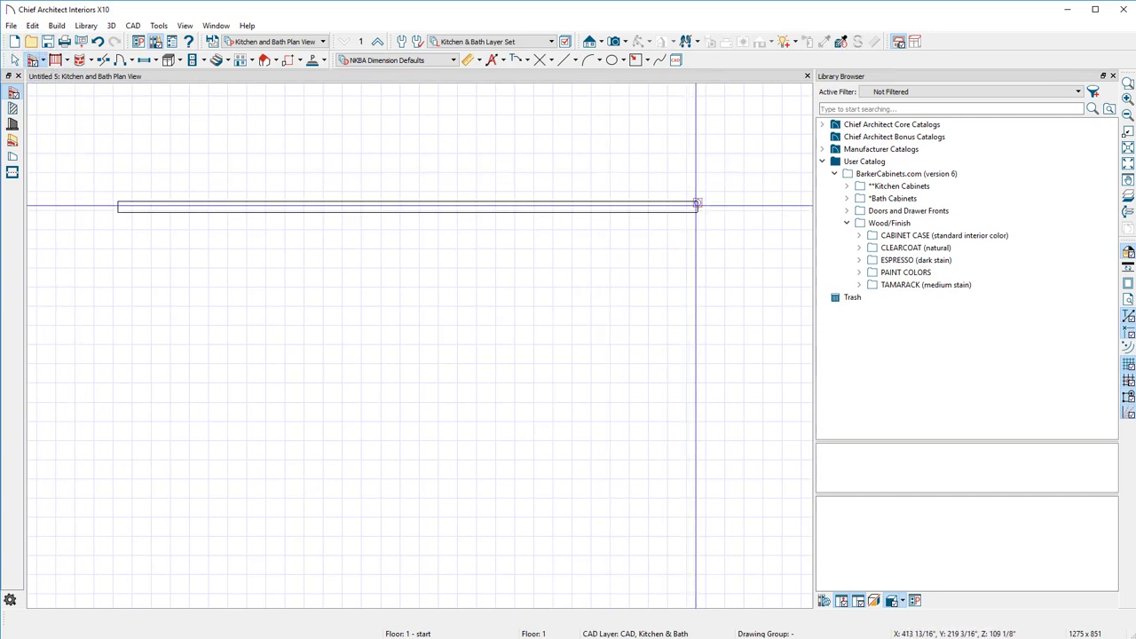
pyautogui.moveTo(697, 205)
pyautogui.mouseDown()
pyautogui.moveTo(693, 373)
pyautogui.moveTo(603, 370)
pyautogui.moveTo(609, 460)
pyautogui.mouseUp()
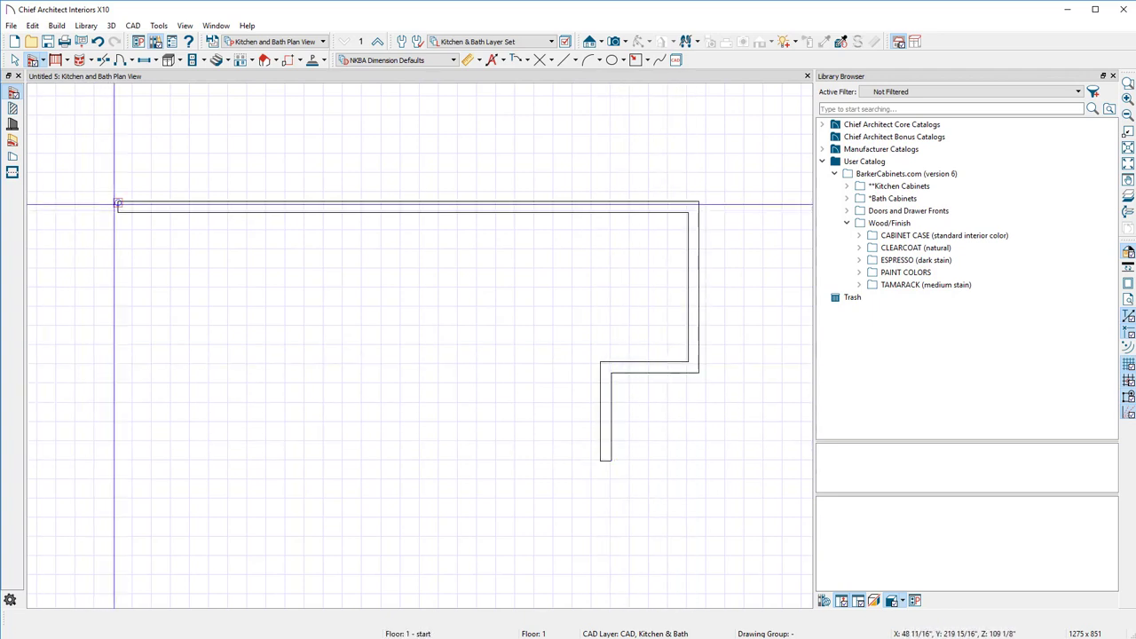
pyautogui.moveTo(119, 205); pyautogui.dragTo(118, 460)
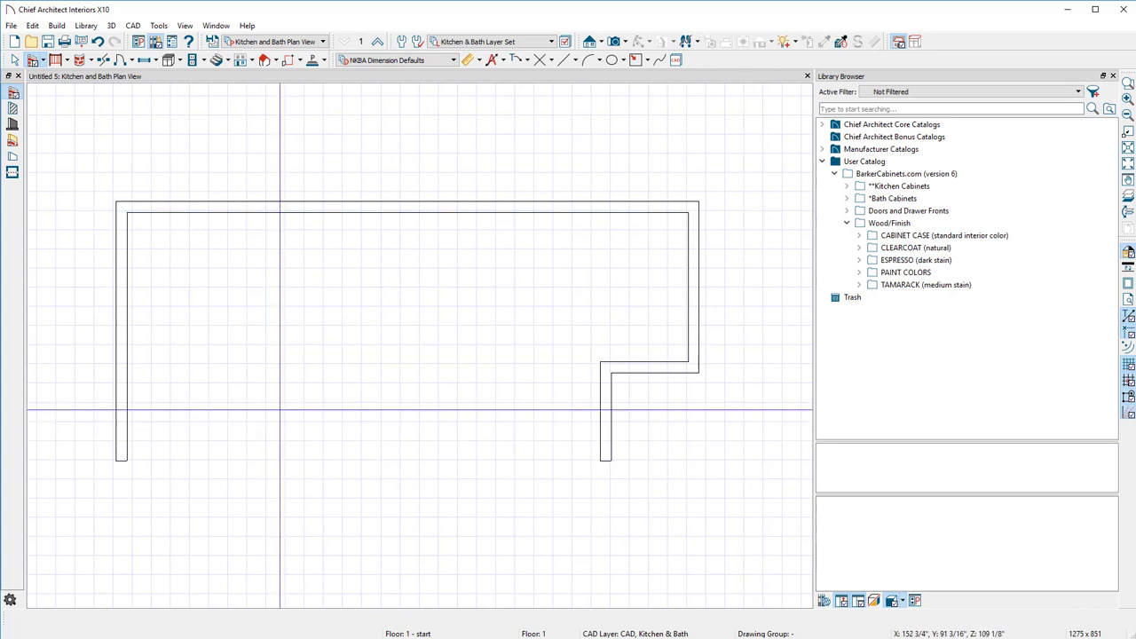
# - Close the open bottom with a room divider, creating a 308 sq ft room
pyautogui.click(44, 60)
pyautogui.click(62, 88)
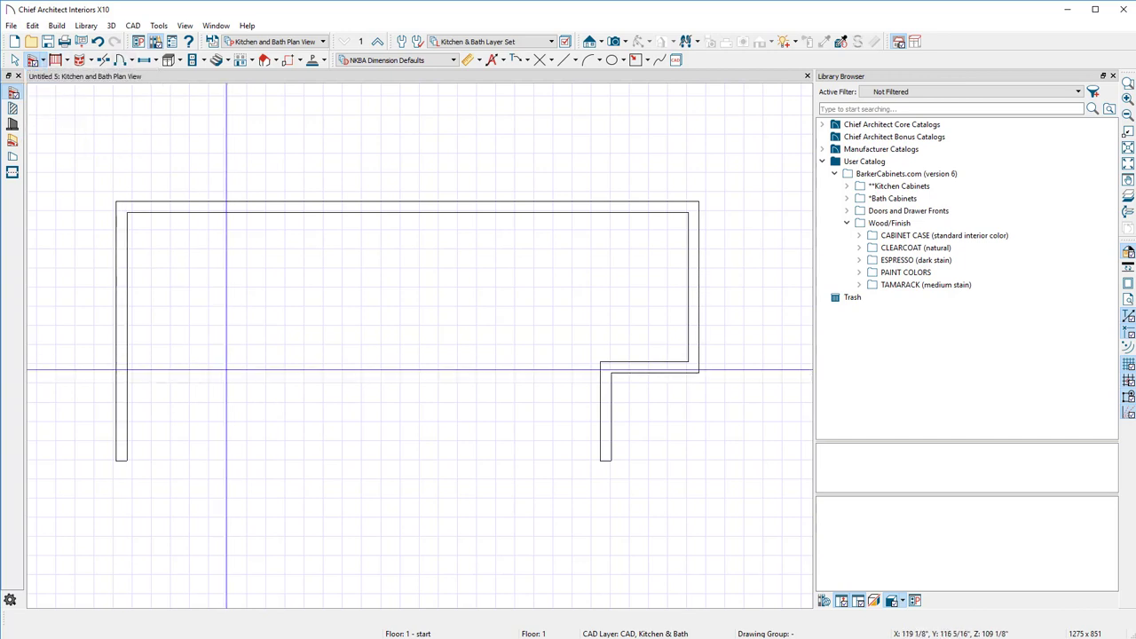
pyautogui.press('space')
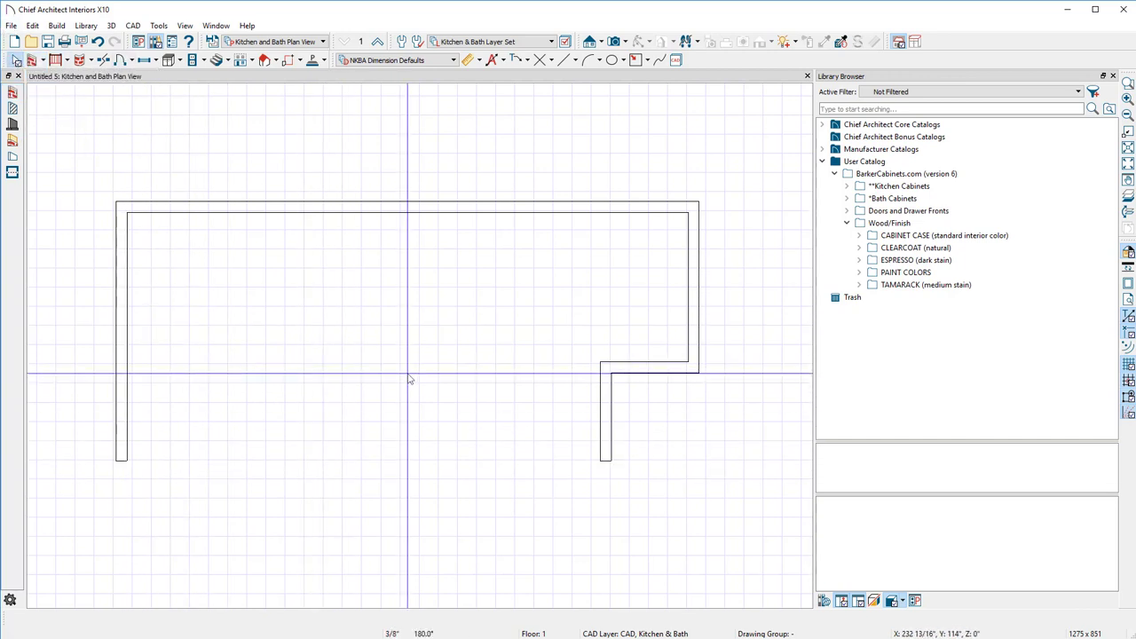
pyautogui.click(43, 61)
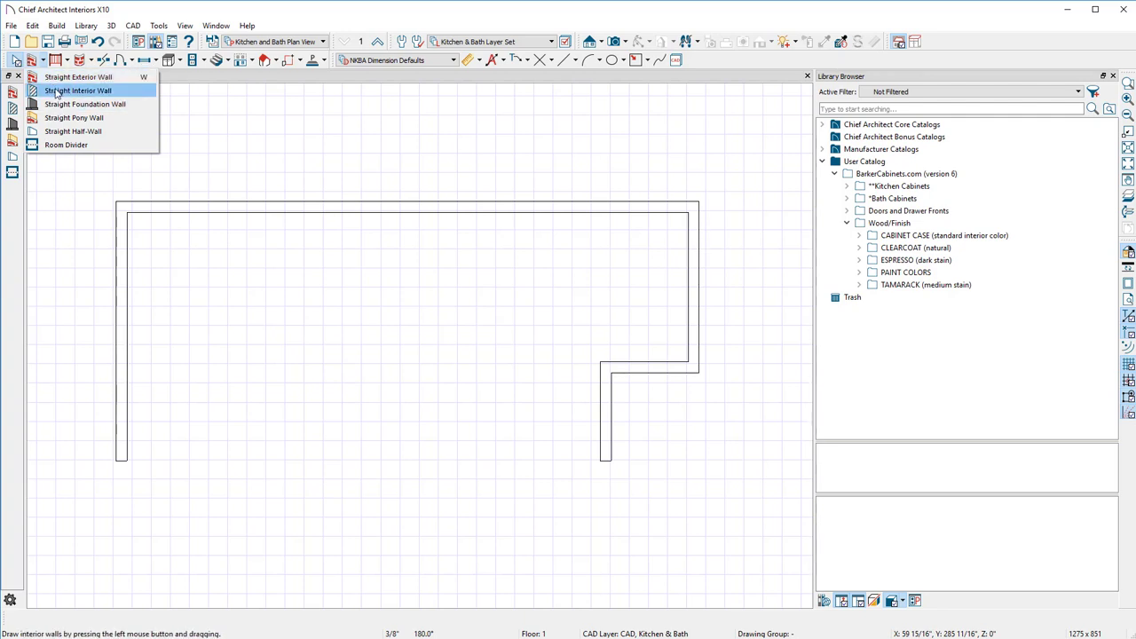
pyautogui.click(92, 145)
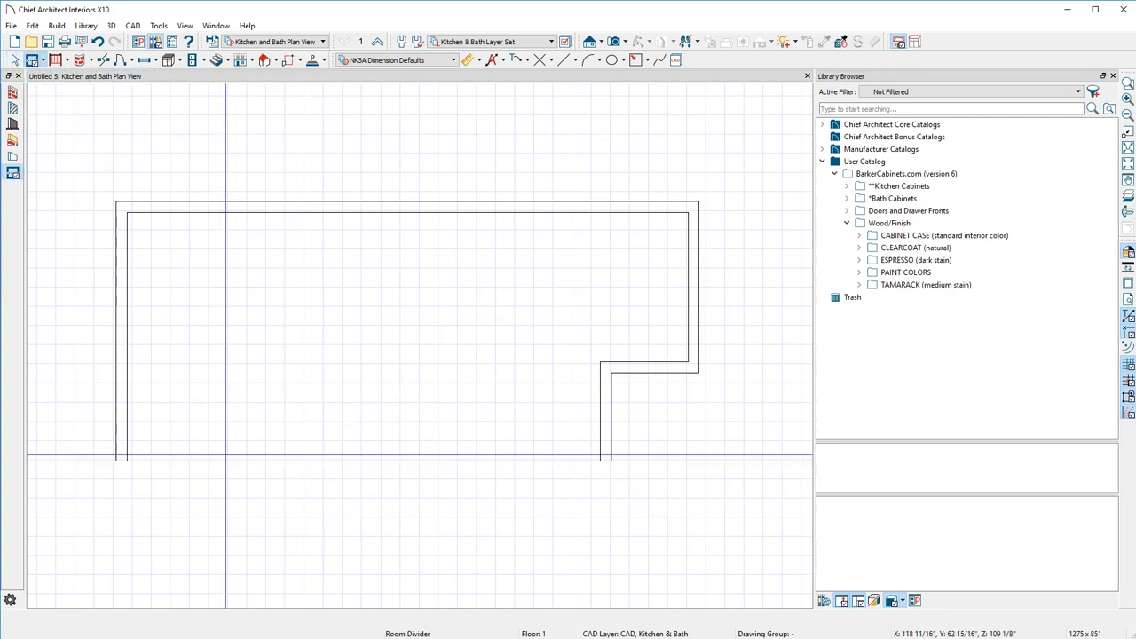
pyautogui.moveTo(122, 462); pyautogui.dragTo(609, 471)
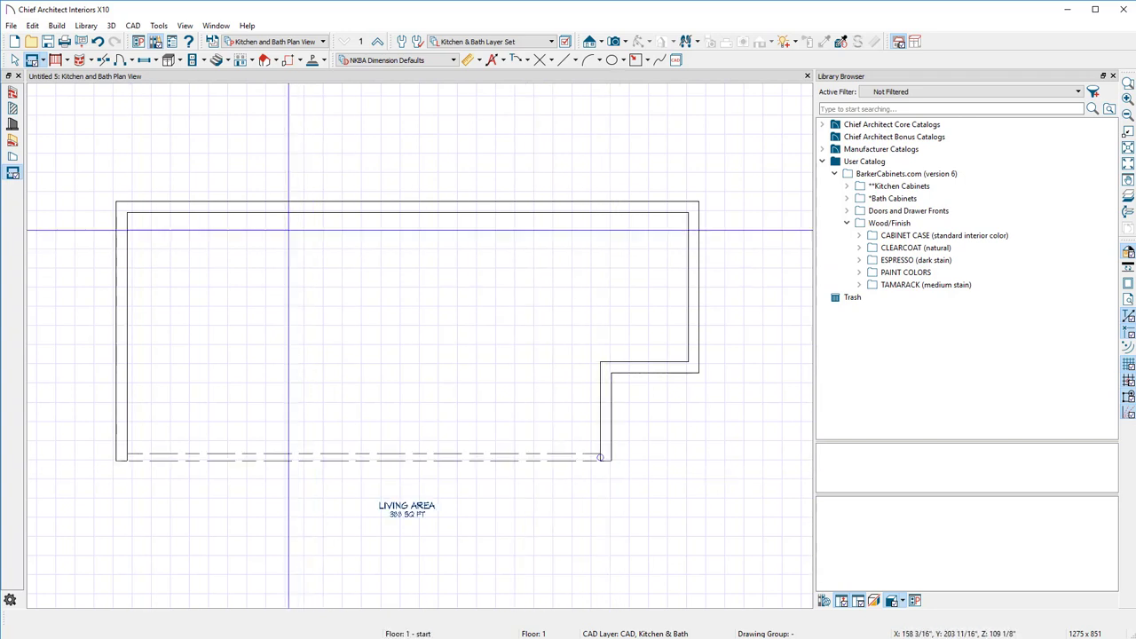
pyautogui.click(14, 60)
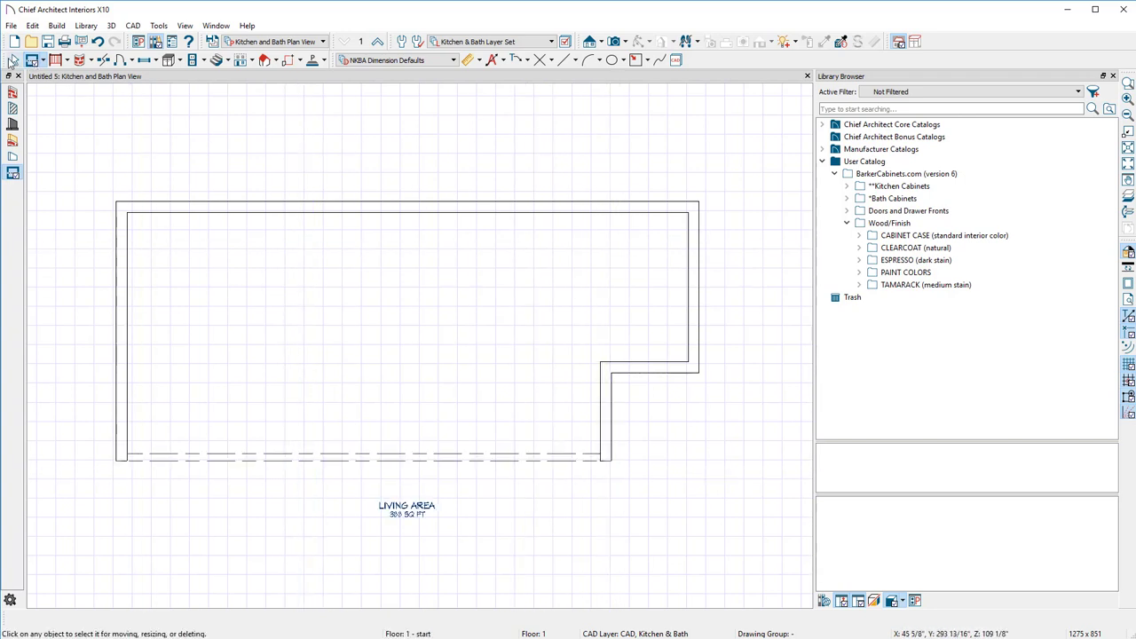
# - Set the room type to Kitchen with a finished ceiling height of 10
pyautogui.doubleClick(262, 357)
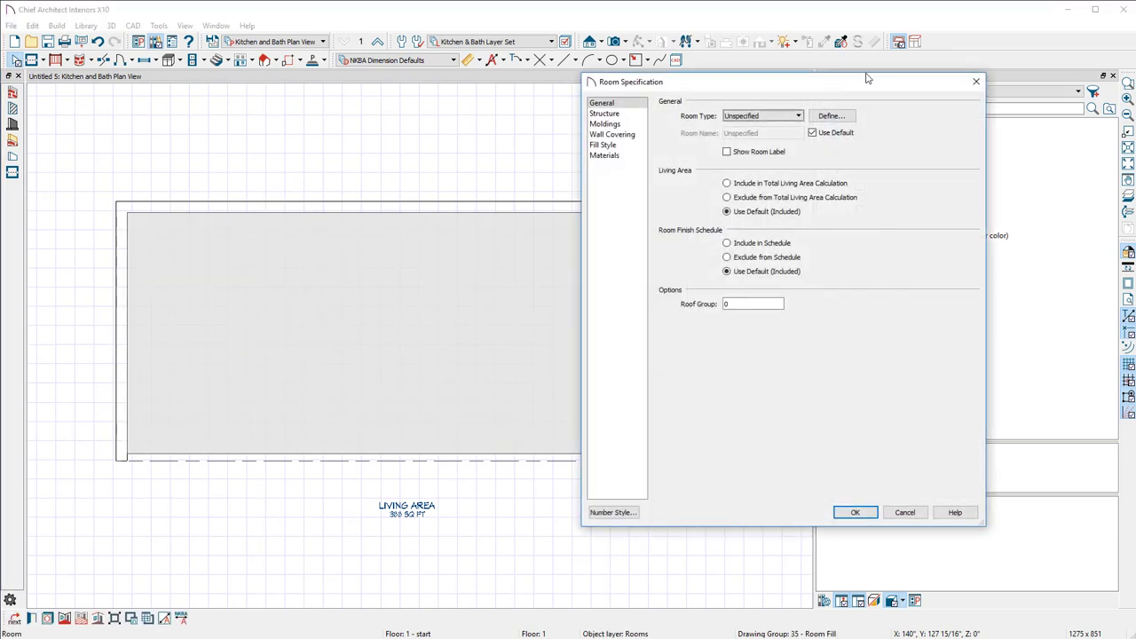
pyautogui.click(750, 115)
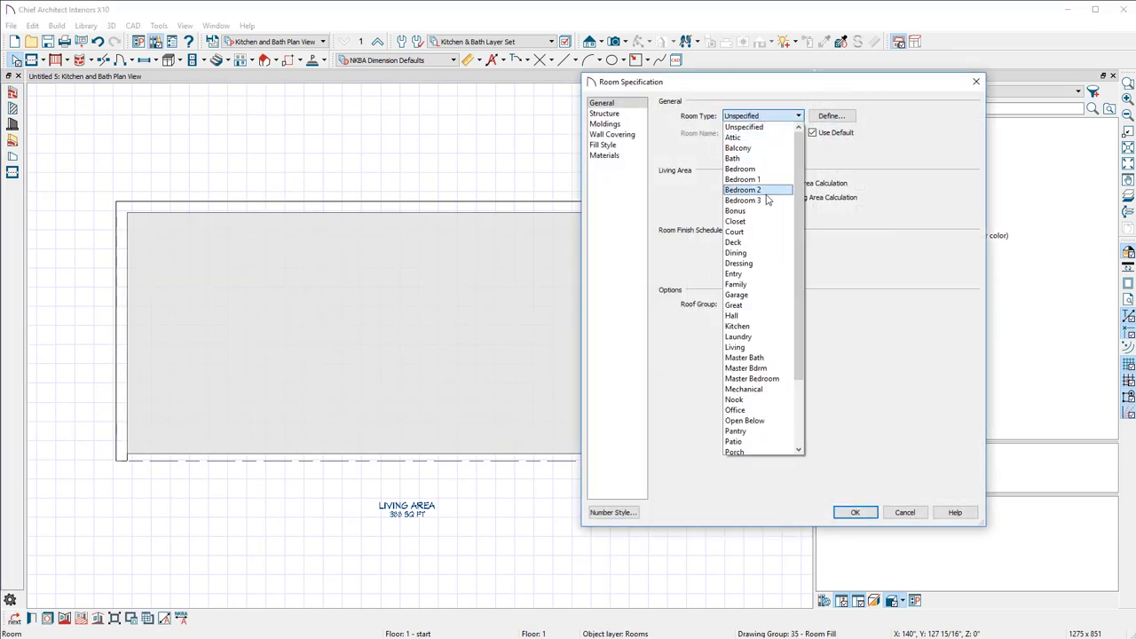
pyautogui.click(765, 325)
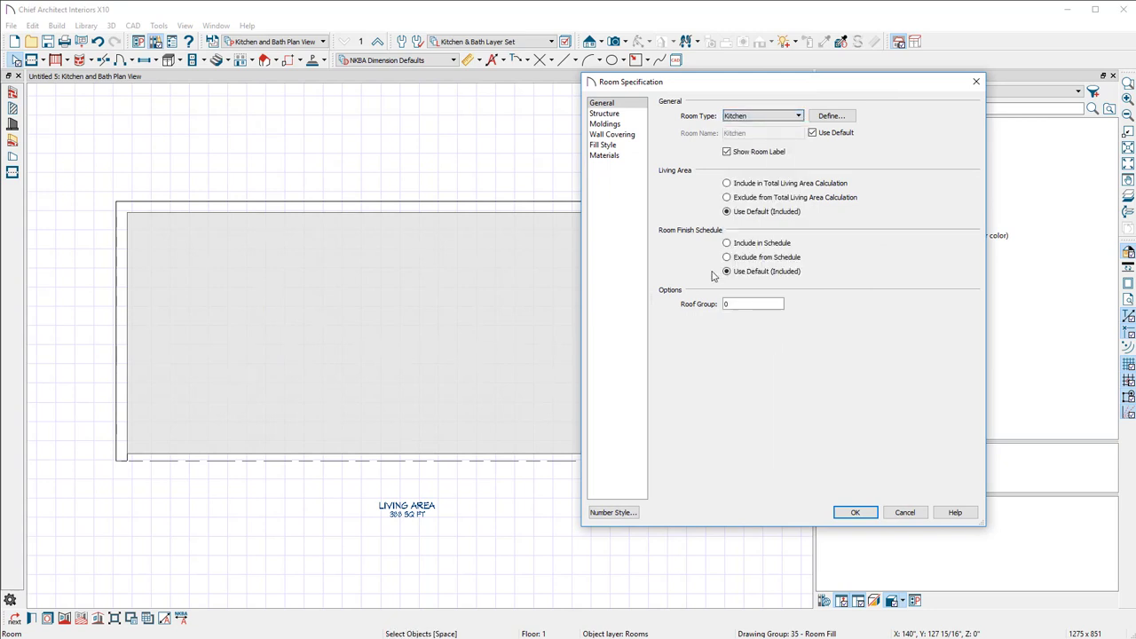
pyautogui.click(611, 113)
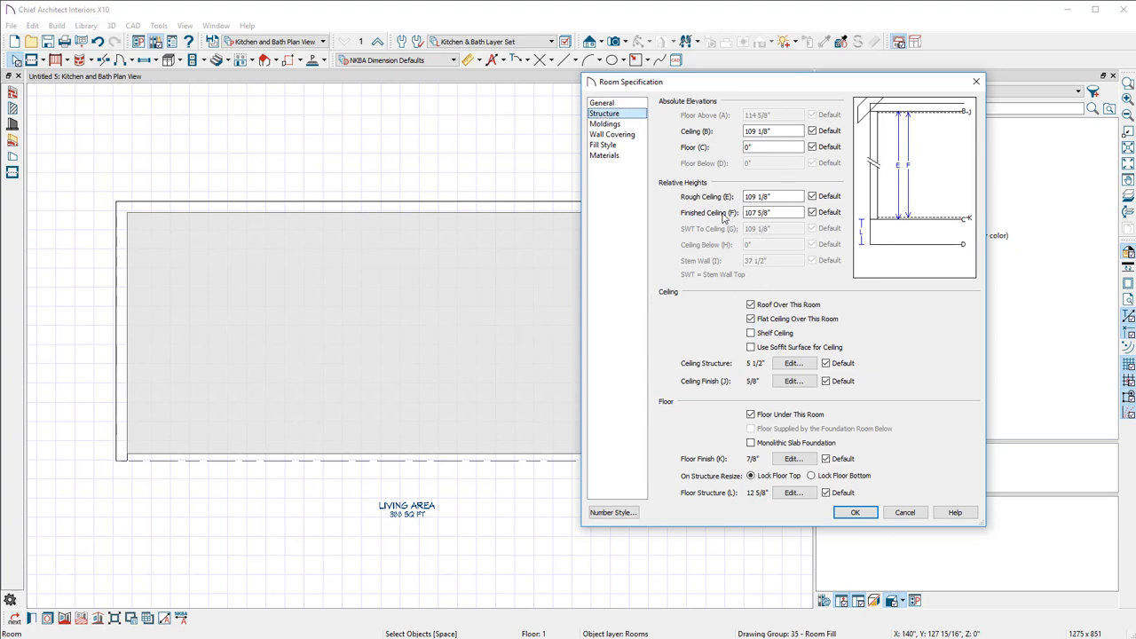
pyautogui.tripleClick(769, 212)
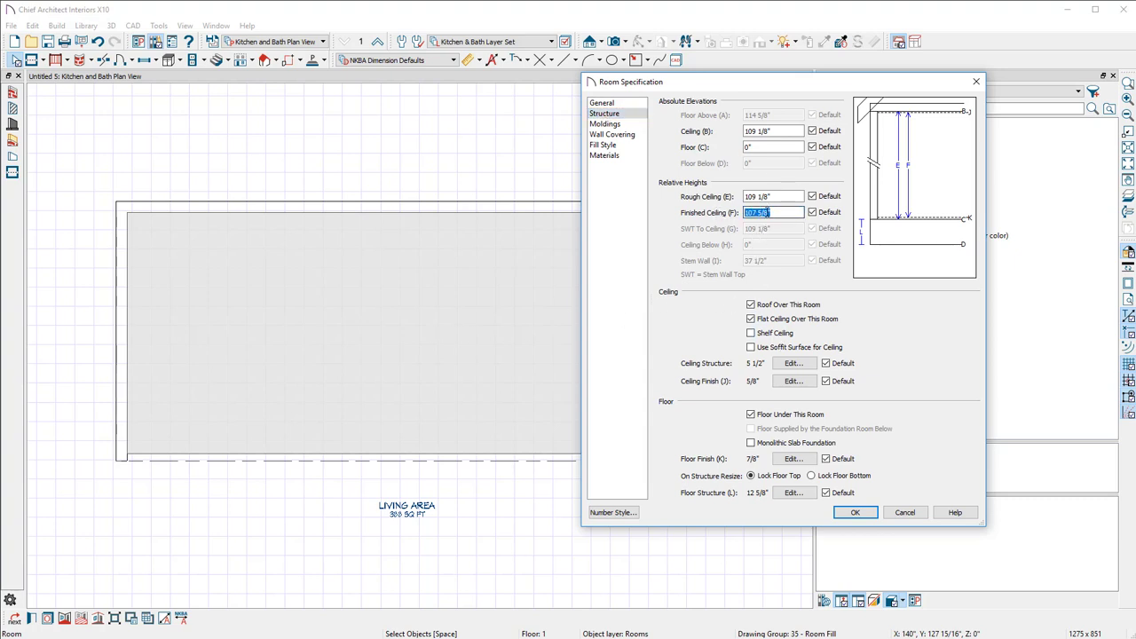
pyautogui.write('105.25')
pyautogui.click(855, 512)
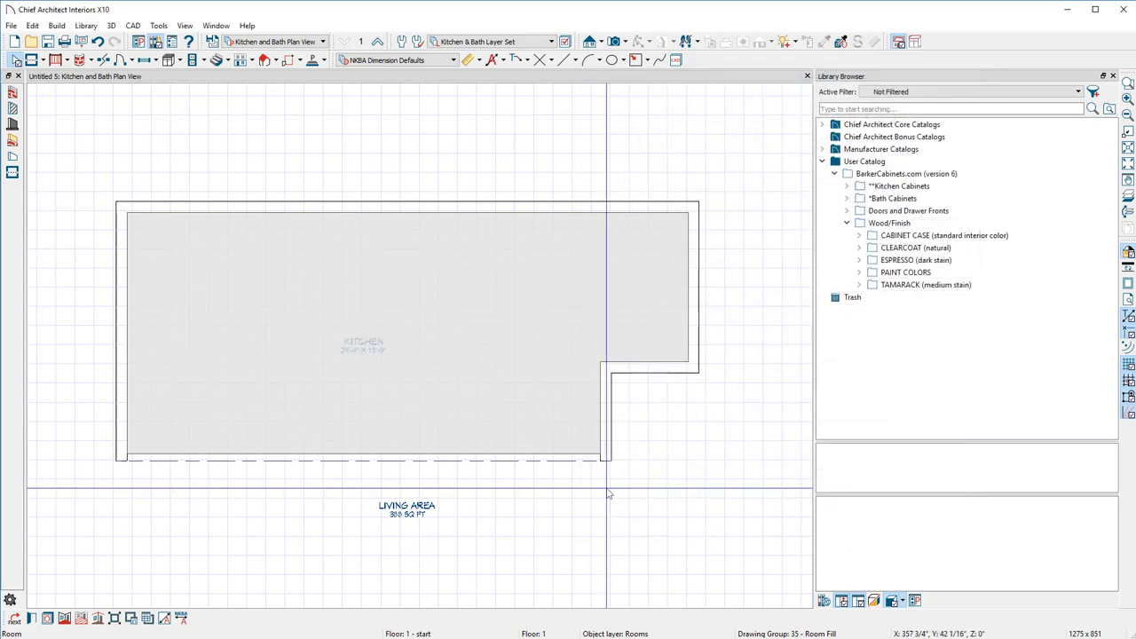
# - Open a Perspective Full Overview camera view of the kitchen room
pyautogui.click(613, 45)
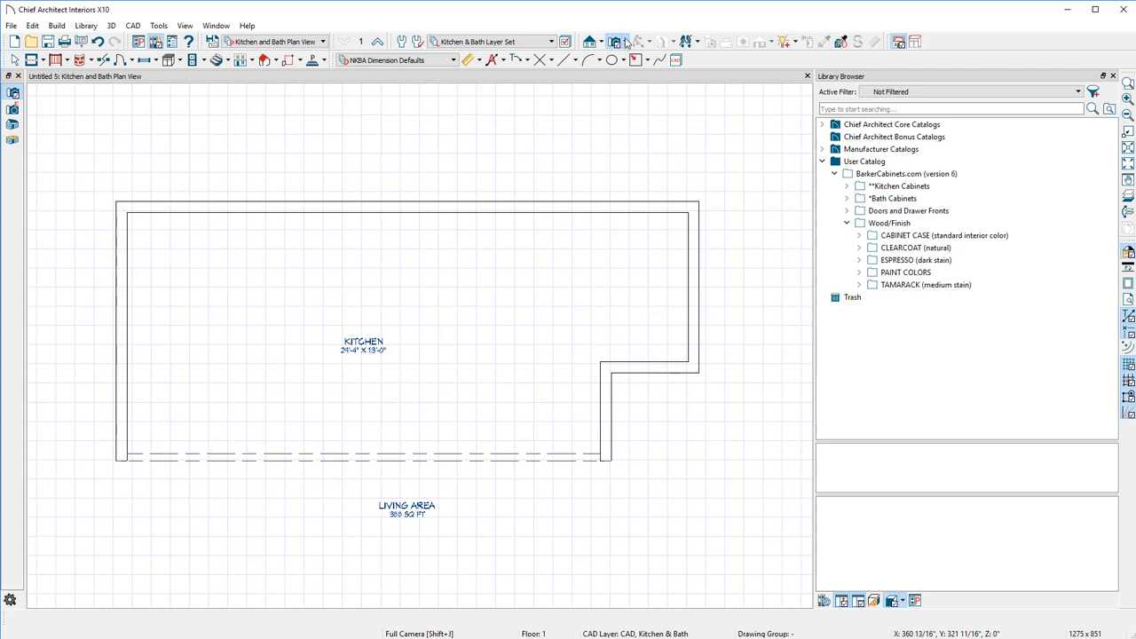
pyautogui.click(626, 42)
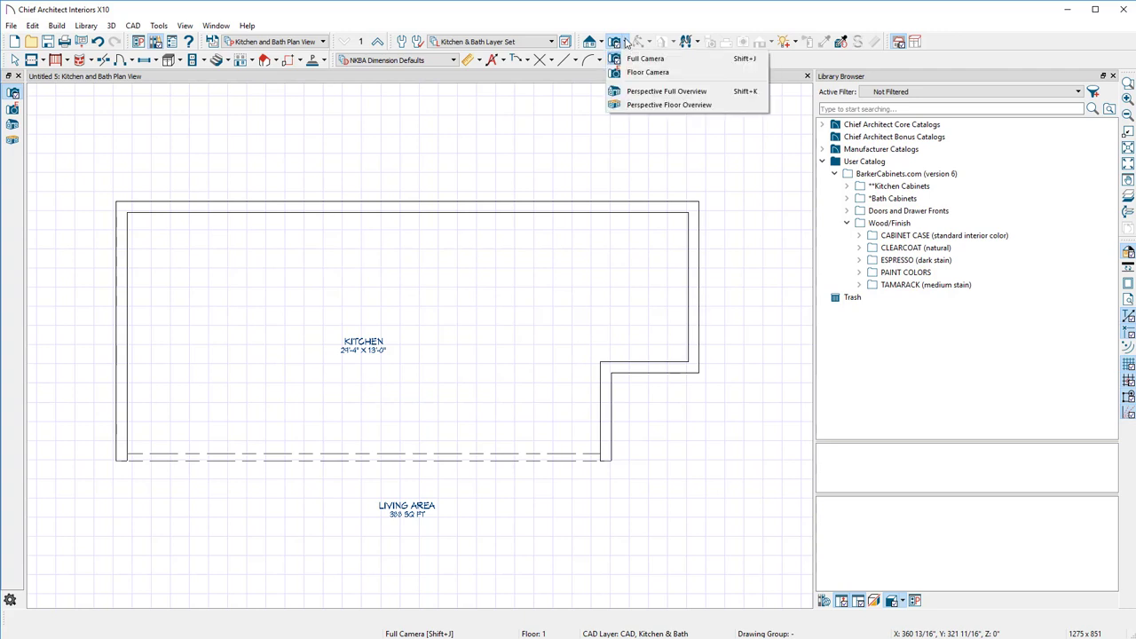
pyautogui.click(643, 93)
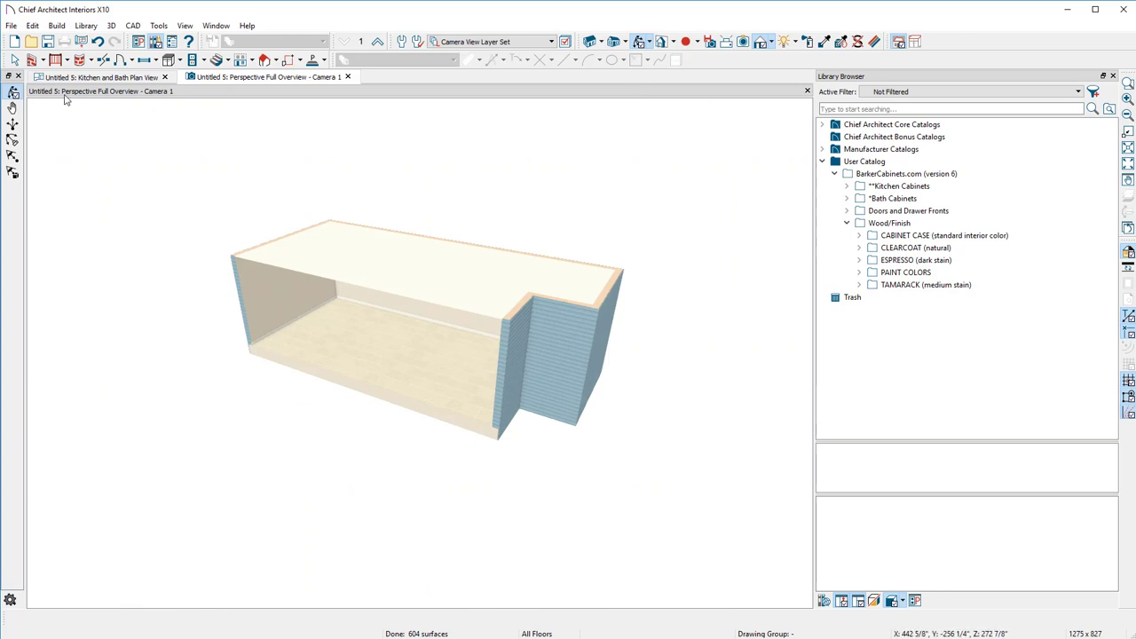
pyautogui.press('space')
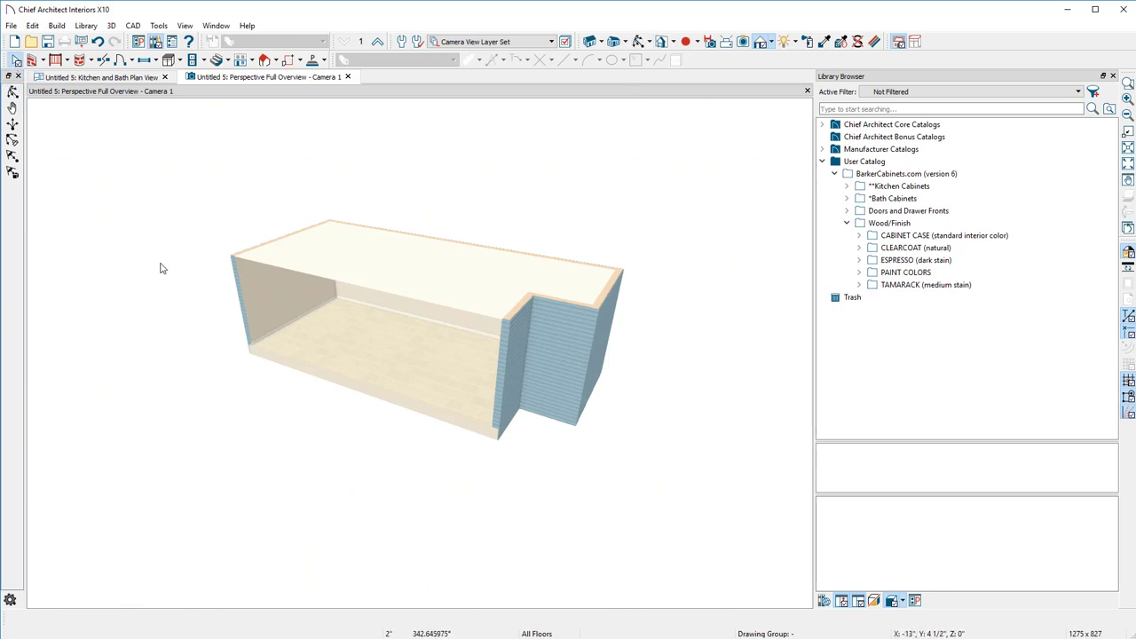
pyautogui.click(638, 45)
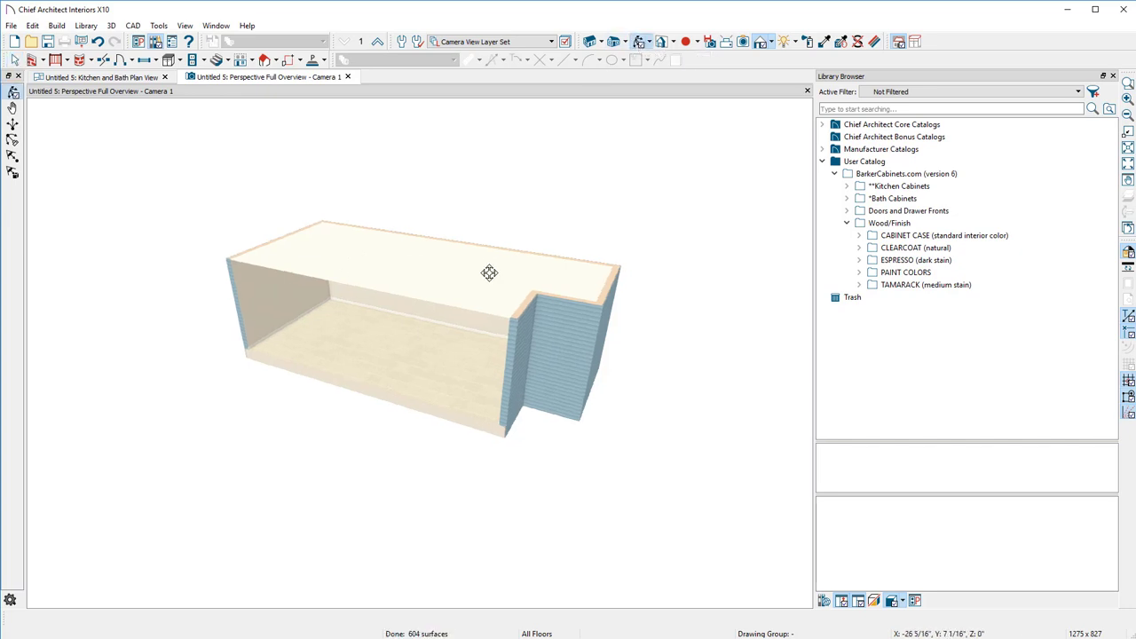
pyautogui.moveTo(581, 267); pyautogui.dragTo(101, 212)
pyautogui.moveTo(230, 229); pyautogui.dragTo(566, 261)
pyautogui.moveTo(234, 235); pyautogui.dragTo(477, 225)
pyautogui.scroll(5, 447, 311)
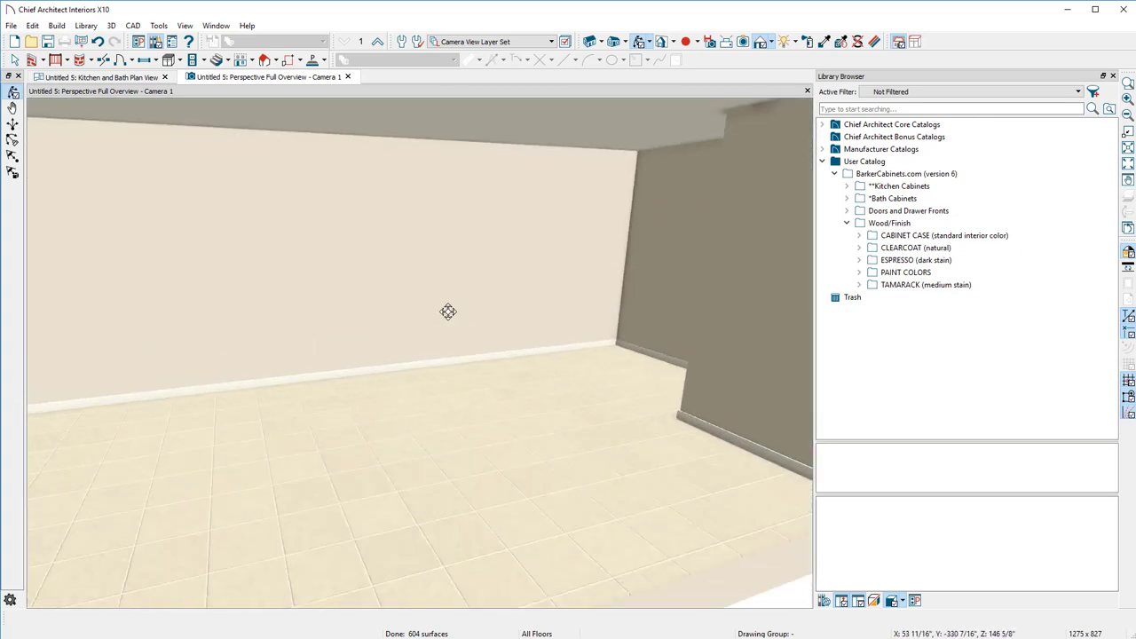
pyautogui.scroll(-2, 448, 312)
pyautogui.scroll(-4, 447, 311)
pyautogui.scroll(4, 444, 310)
pyautogui.scroll(-4, 438, 307)
pyautogui.scroll(5, 439, 308)
pyautogui.scroll(-3, 438, 307)
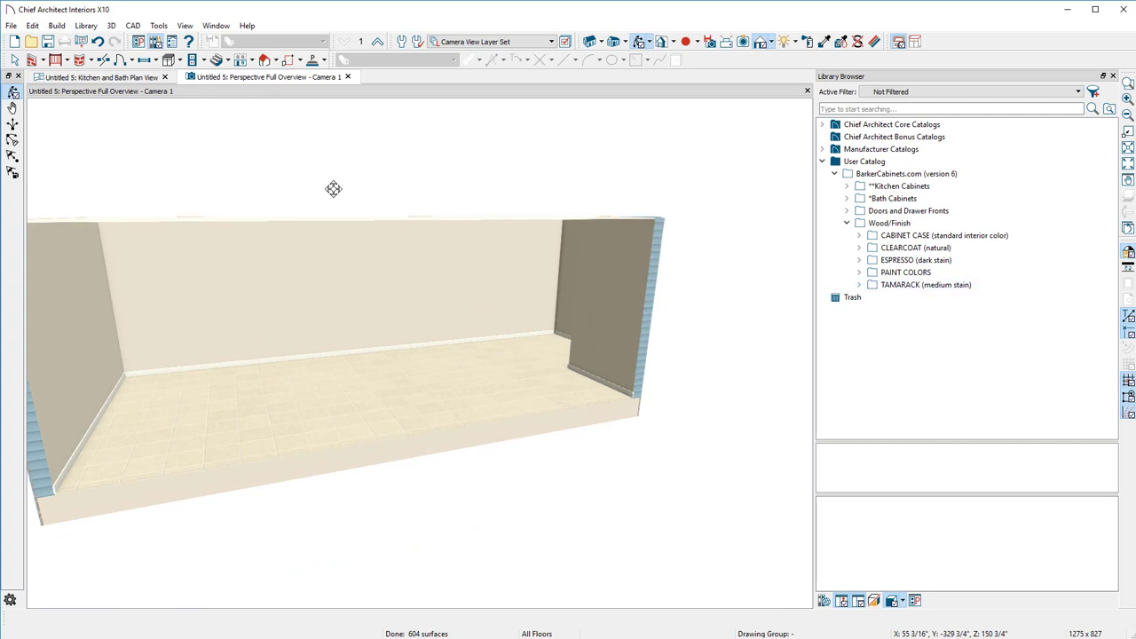
pyautogui.moveTo(388, 168); pyautogui.dragTo(498, 153)
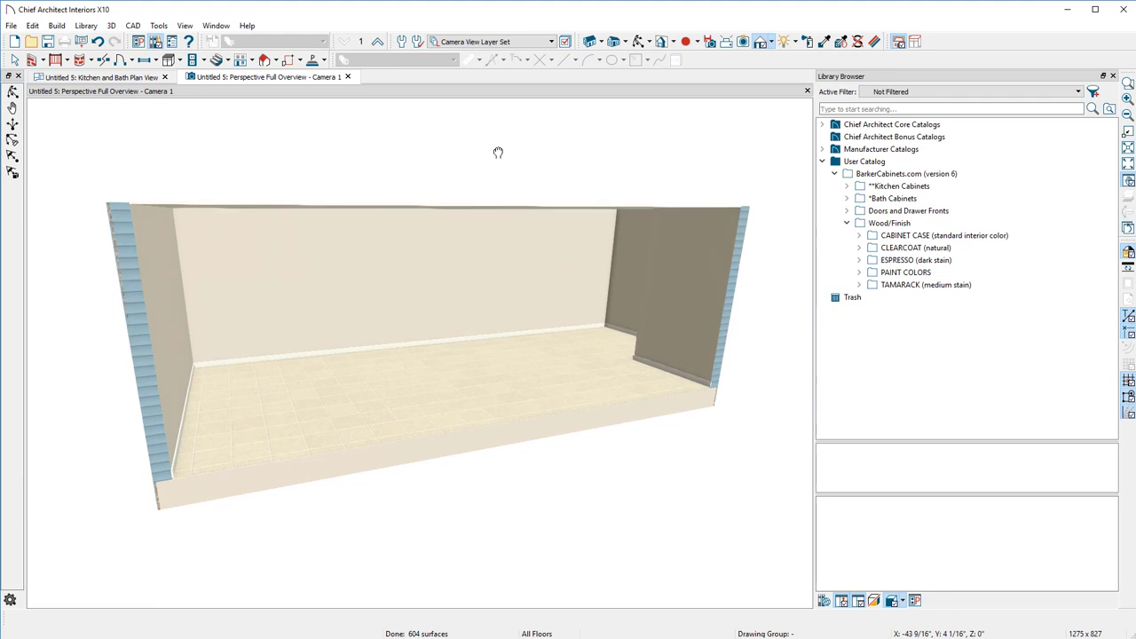
# - Return to the Kitchen and Bath Plan View tab
pyautogui.click(101, 78)
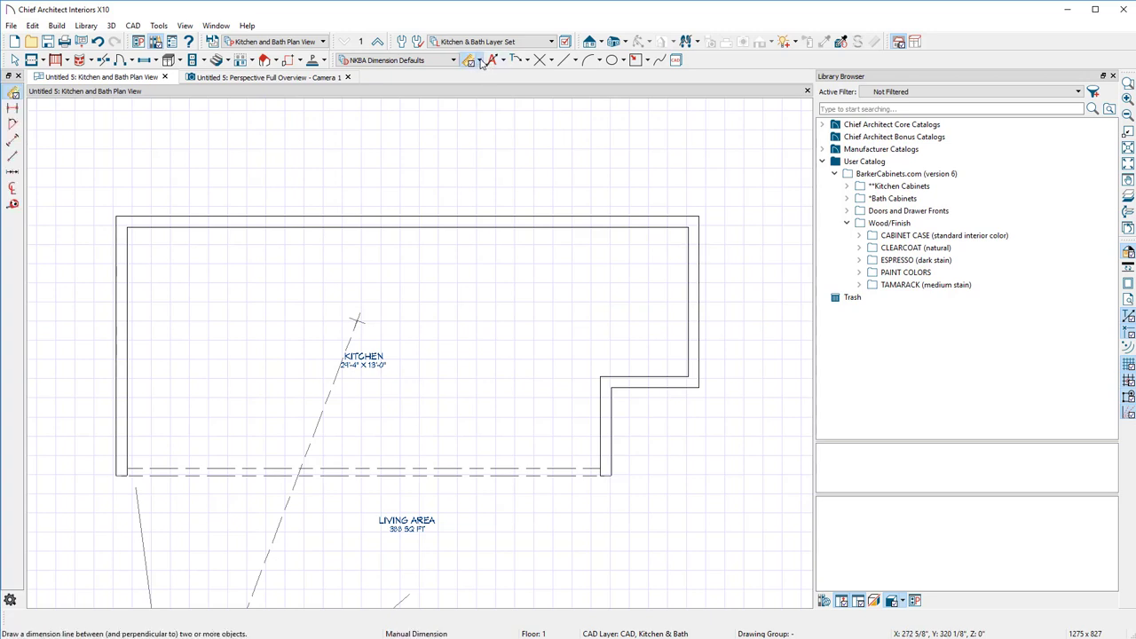
# - Draw four interior dimensions across the kitchen's width and depth, including 352" and 291 1/16"
pyautogui.click(479, 62)
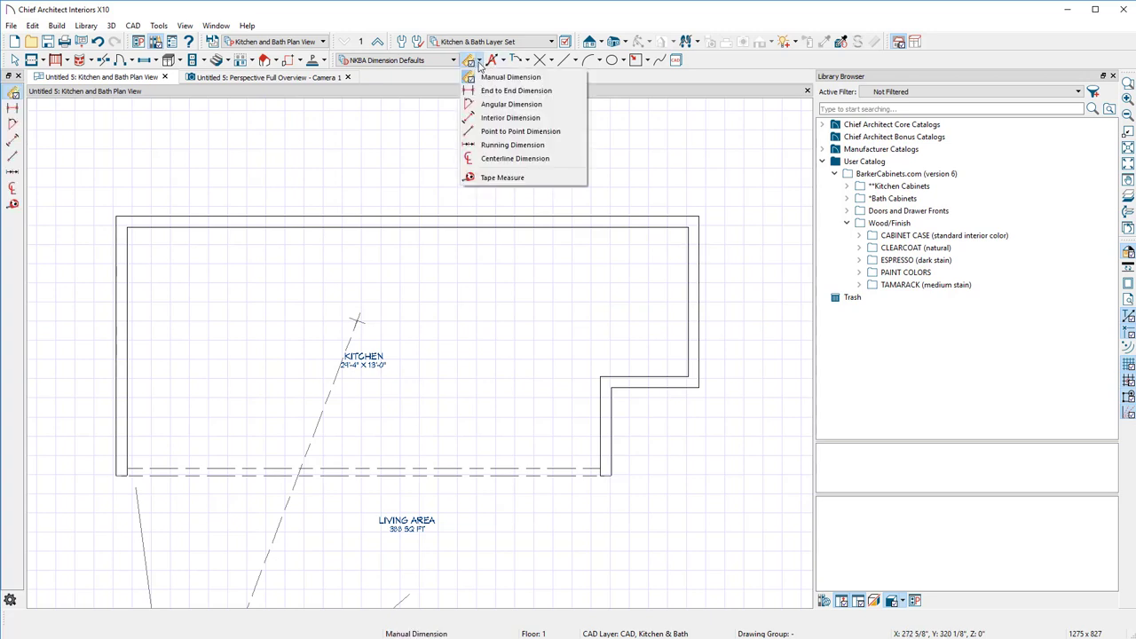
pyautogui.click(494, 118)
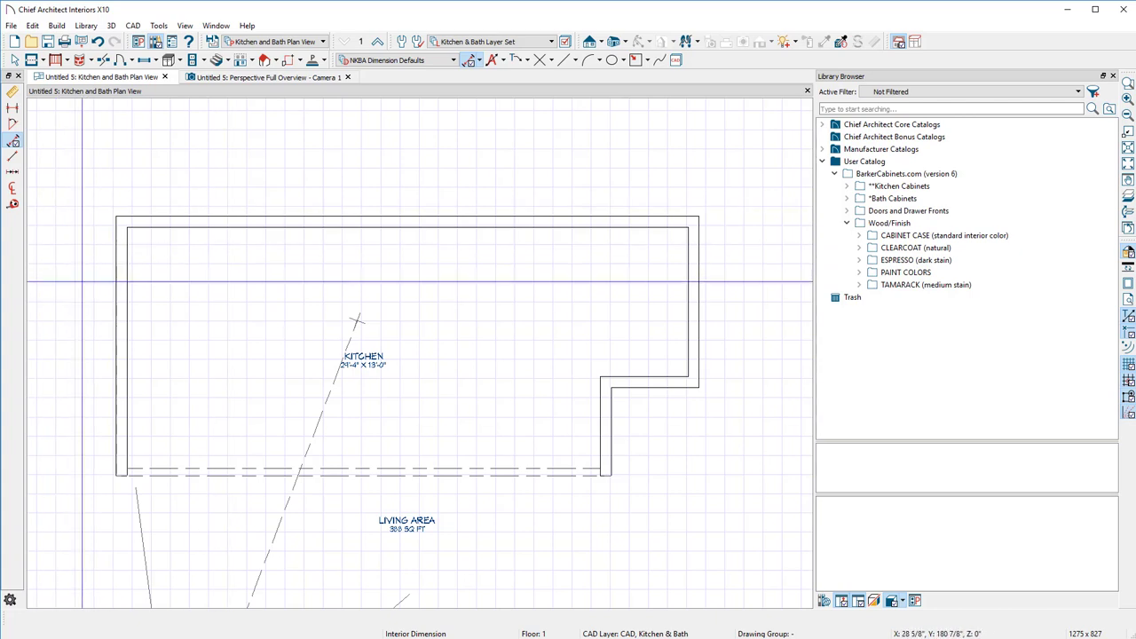
pyautogui.moveTo(49, 281); pyautogui.dragTo(787, 271)
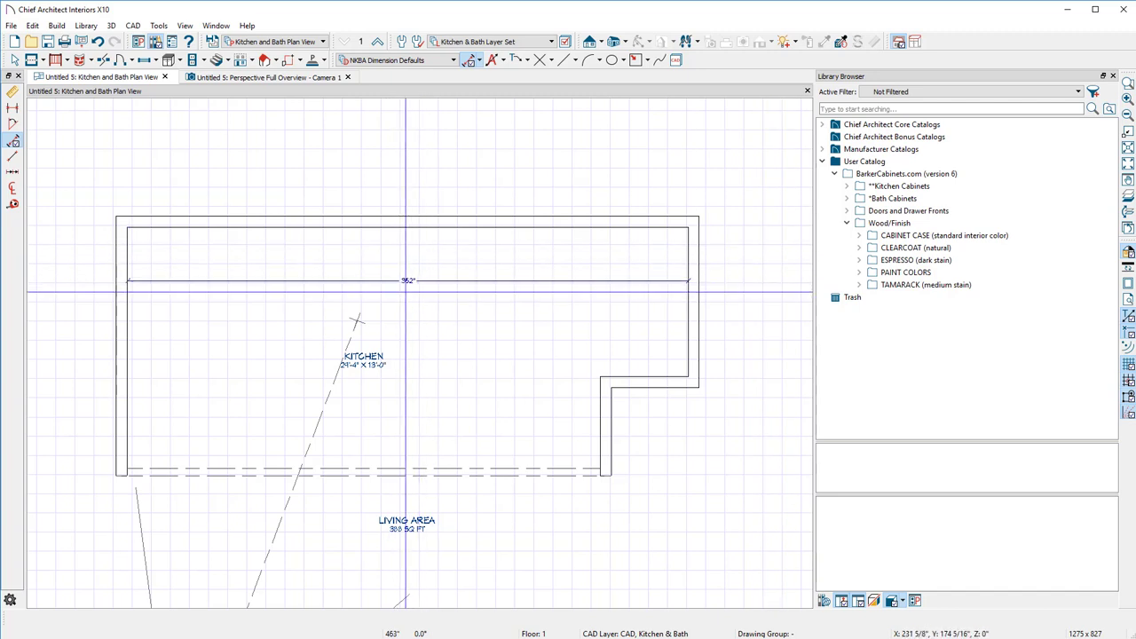
pyautogui.moveTo(657, 139); pyautogui.dragTo(71, 425)
pyautogui.moveTo(208, 176); pyautogui.dragTo(191, 582)
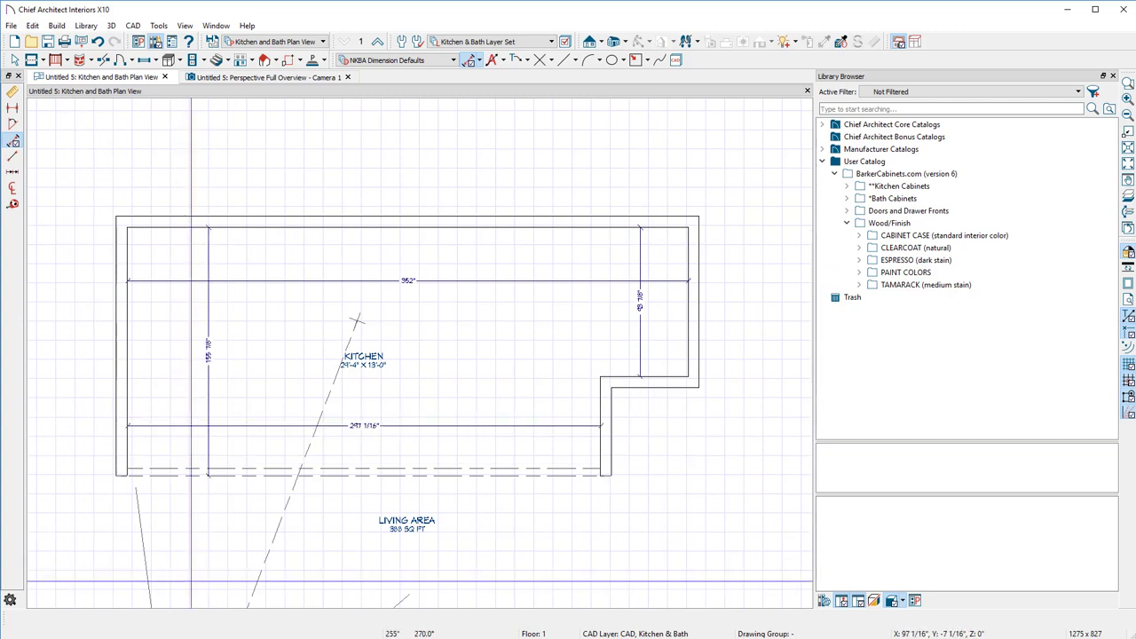
pyautogui.click(16, 60)
pyautogui.scroll(3, 382, 272)
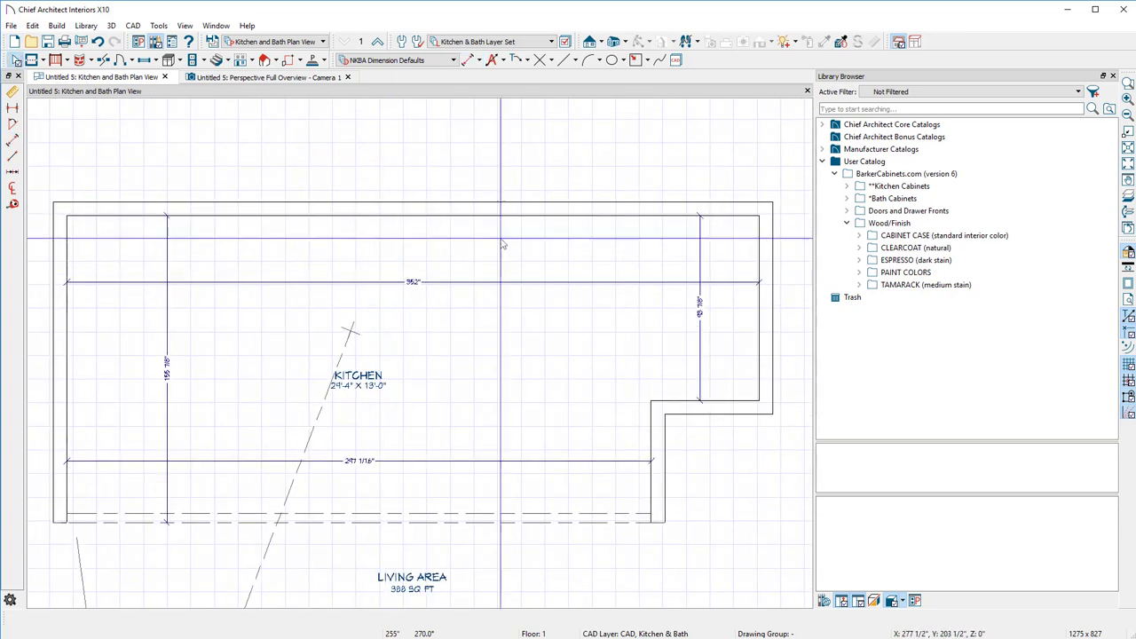
# - Move the kitchen's left wall inward and set the top interior width to 254 1/4"
pyautogui.click(59, 293)
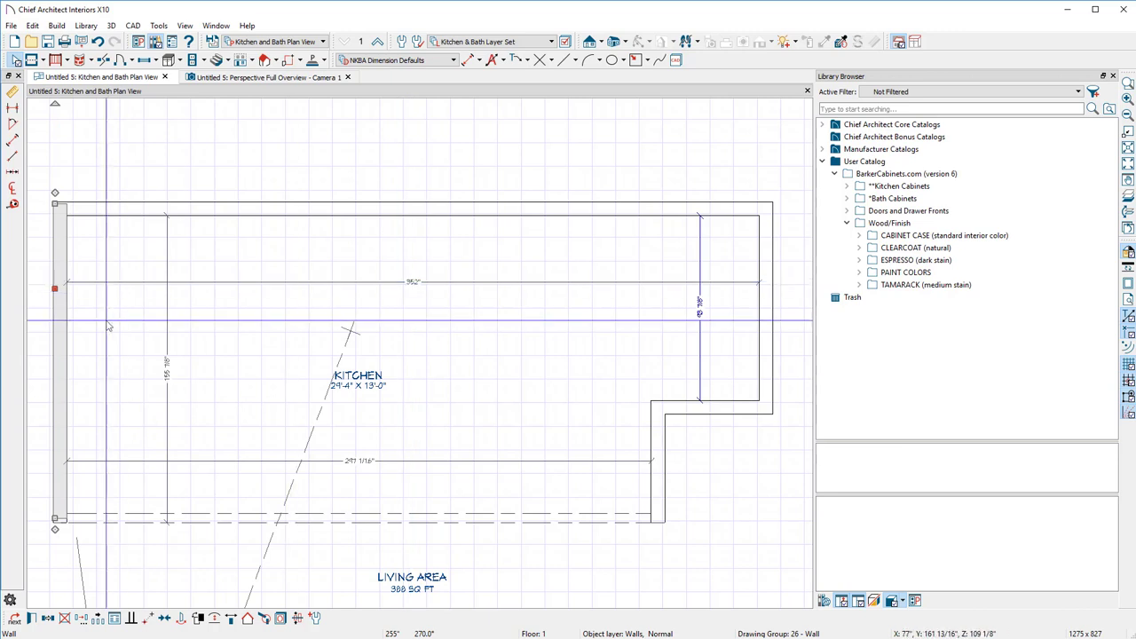
pyautogui.click(16, 61)
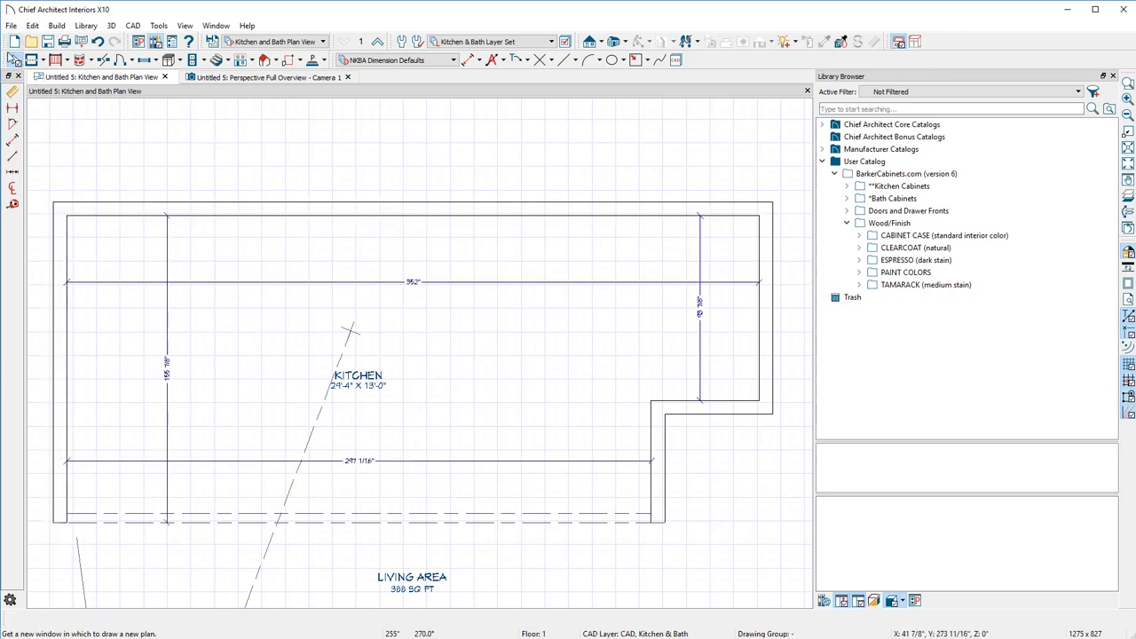
pyautogui.click(60, 304)
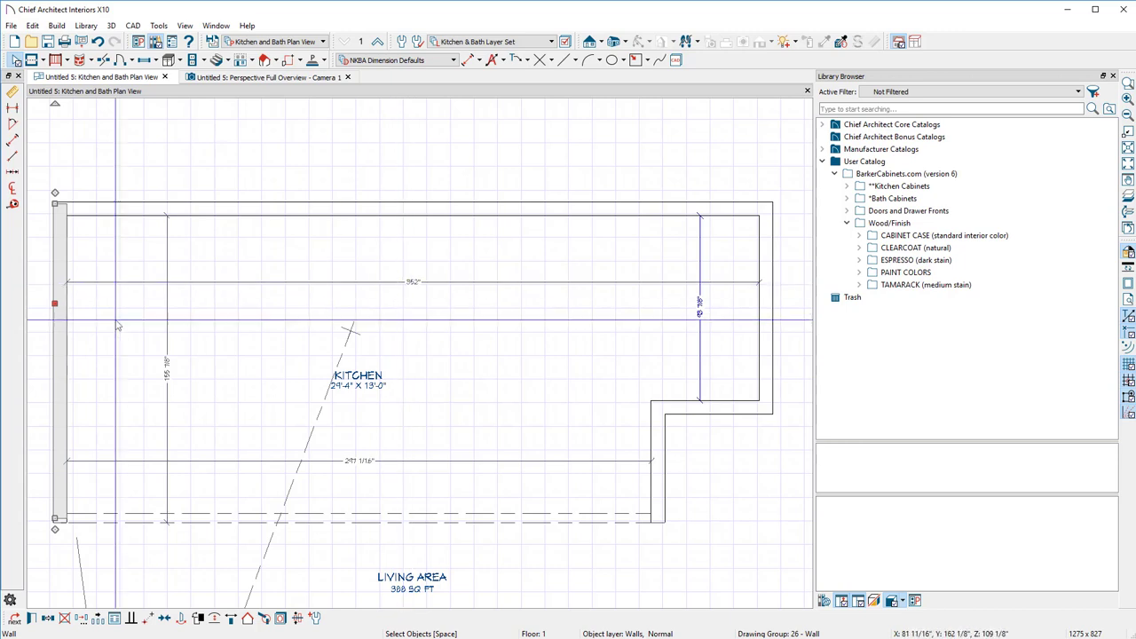
pyautogui.moveTo(55, 304); pyautogui.dragTo(250, 376)
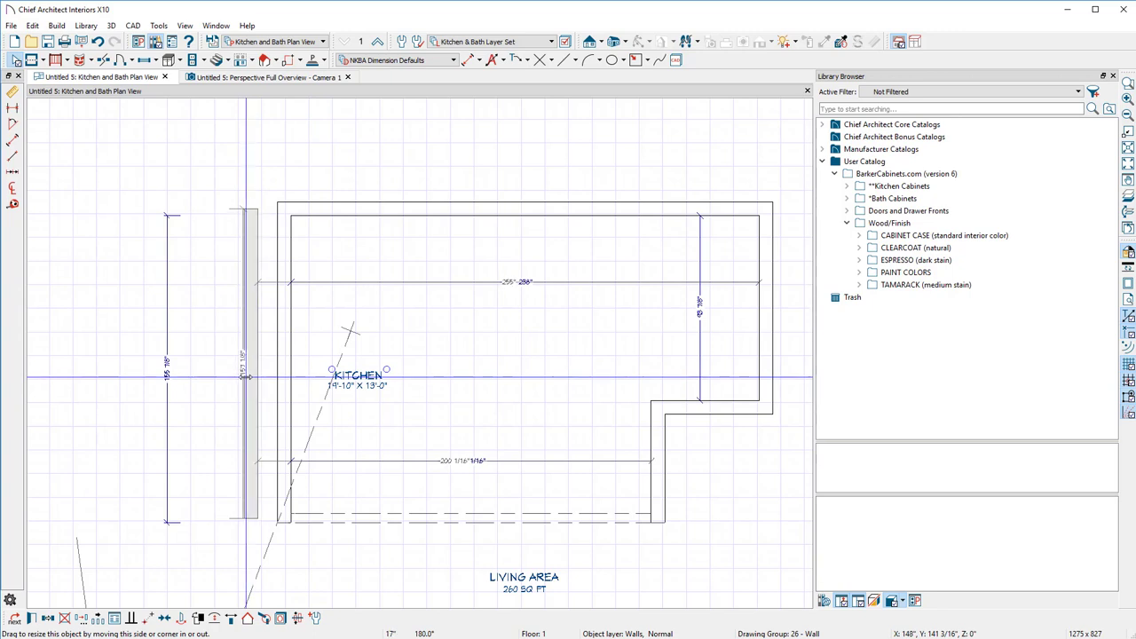
pyautogui.moveTo(249, 376); pyautogui.dragTo(248, 376)
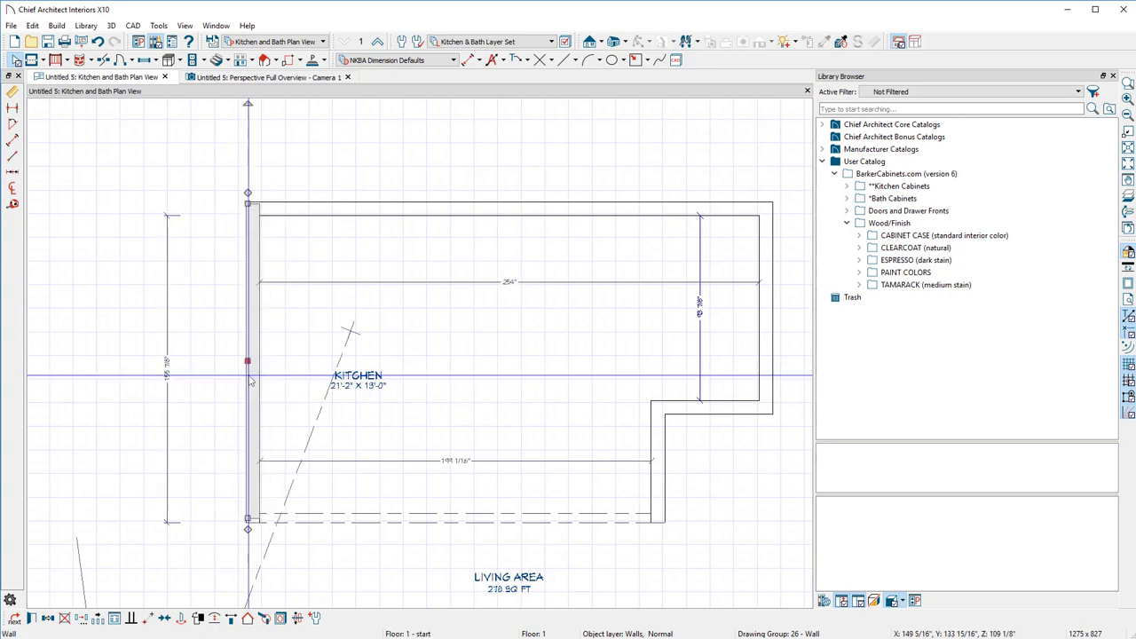
pyautogui.click(511, 282)
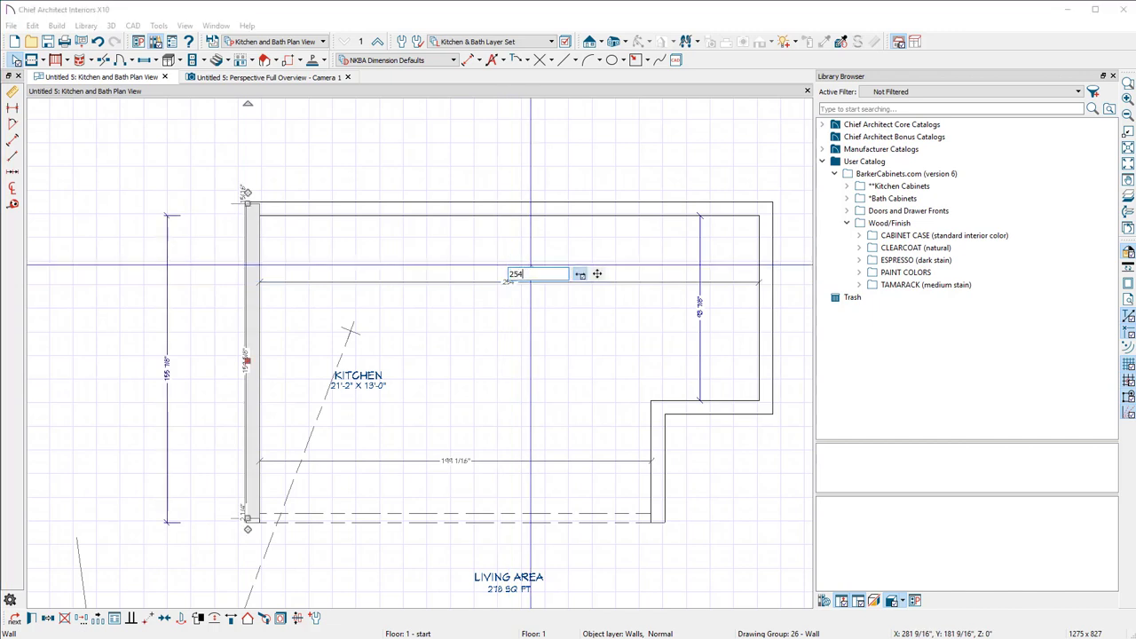
pyautogui.press('Return')
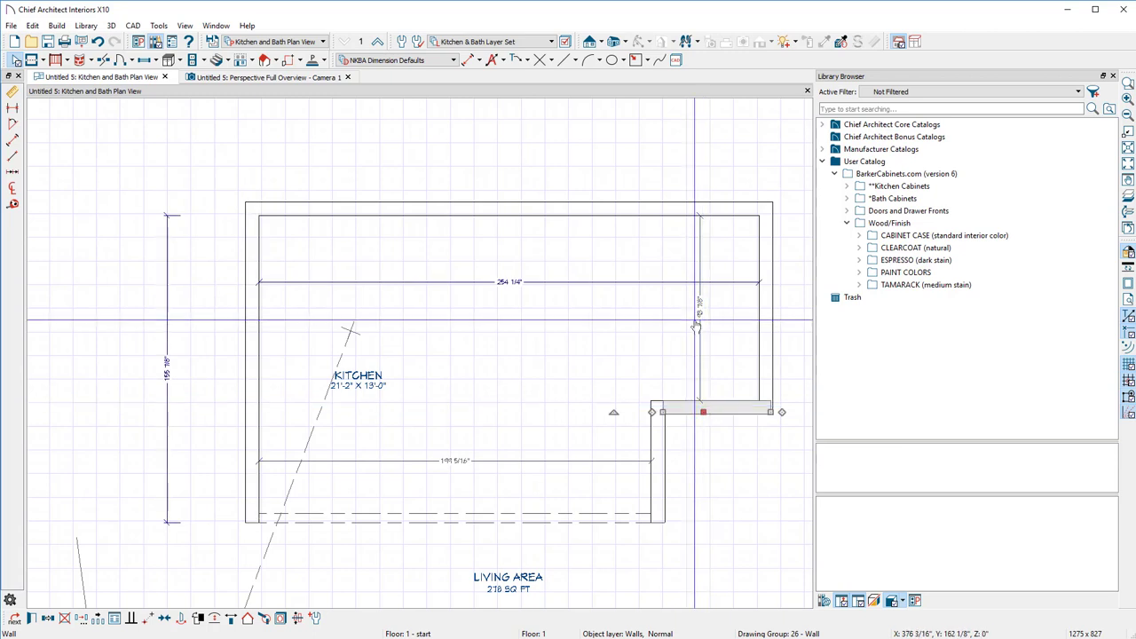
# - Set the notch depth to 94 7/8" (94.875)
pyautogui.click(700, 413)
pyautogui.click(700, 306)
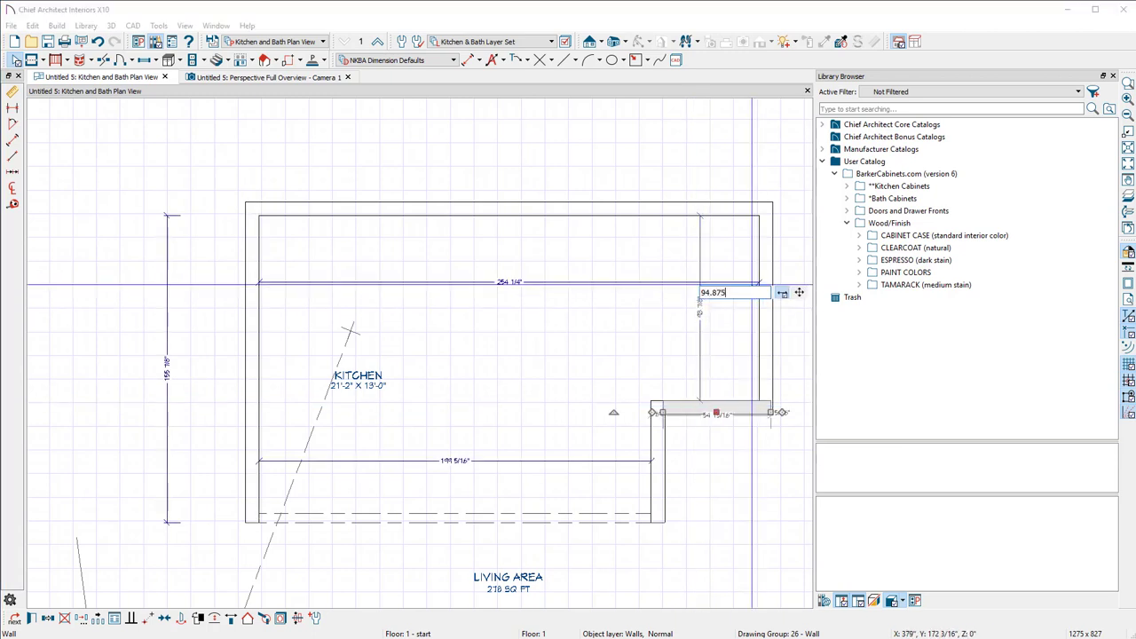
pyautogui.write('94.875')
pyautogui.press('Return')
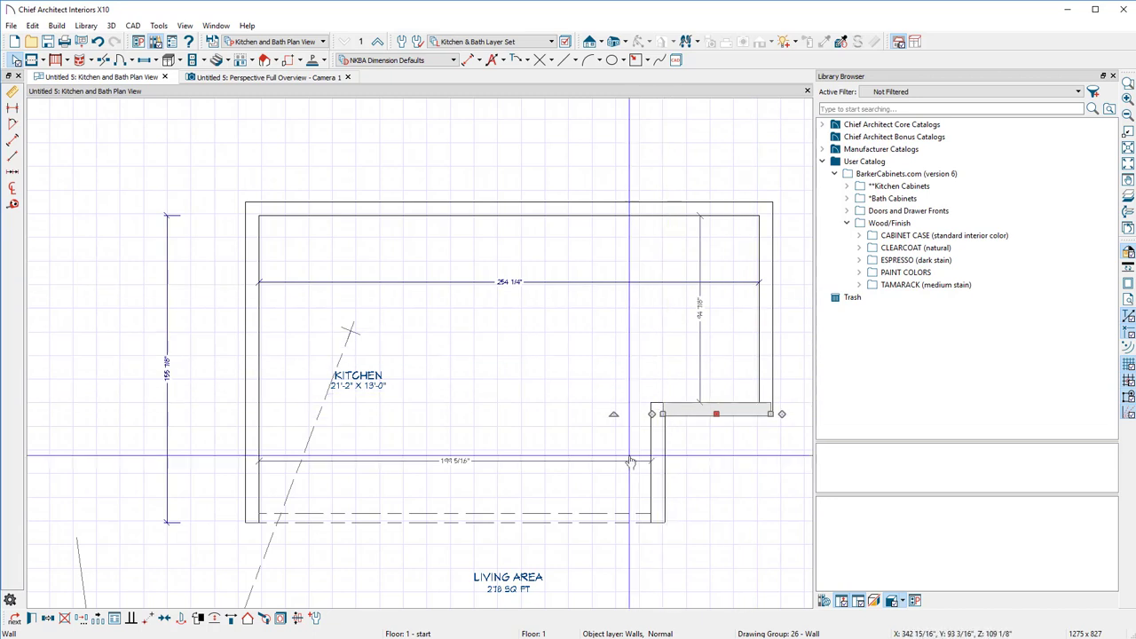
# - Move the notch wall left so the lower interior width becomes 179 5/16"
pyautogui.click(658, 470)
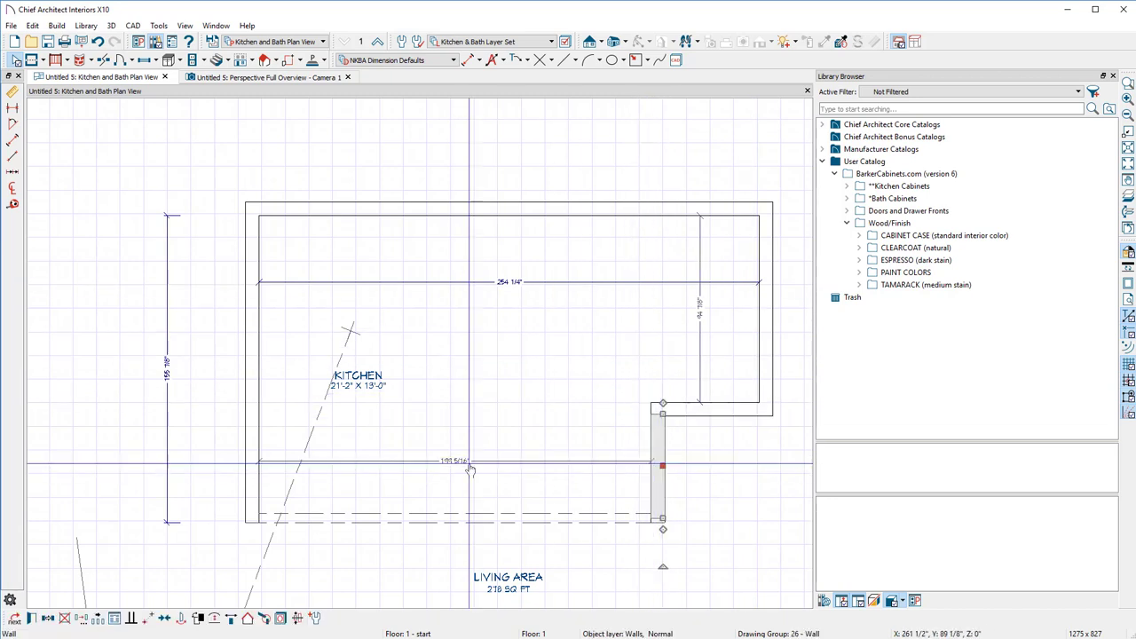
pyautogui.moveTo(656, 468); pyautogui.dragTo(619, 468)
pyautogui.press('Tab')
pyautogui.write('179 5/16')
pyautogui.press('Return')
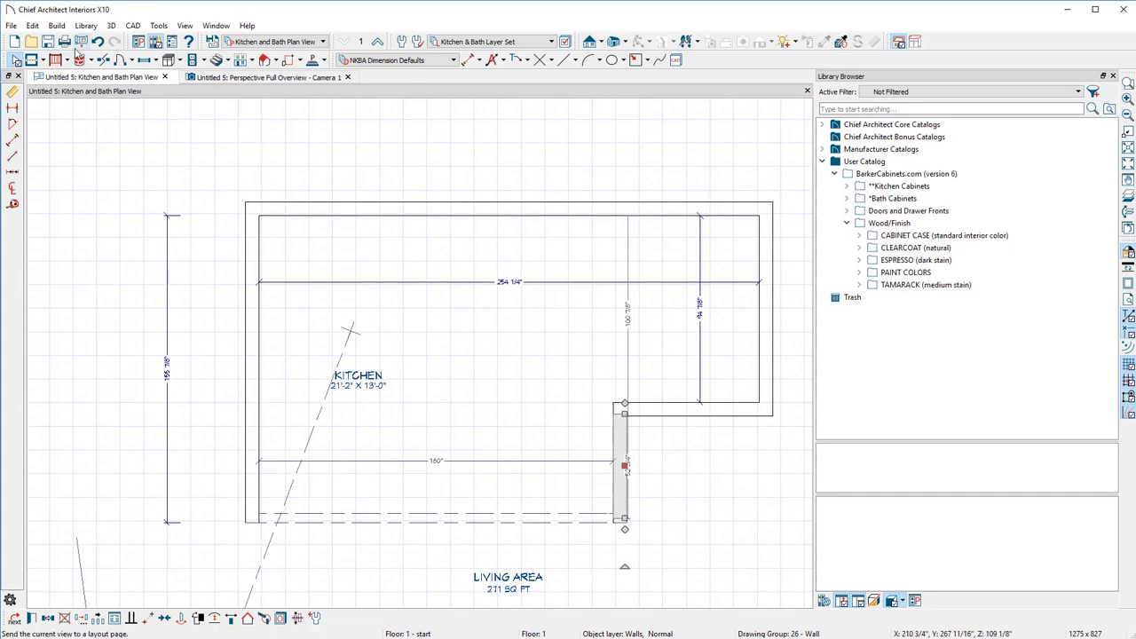
pyautogui.scroll(2, 535, 284)
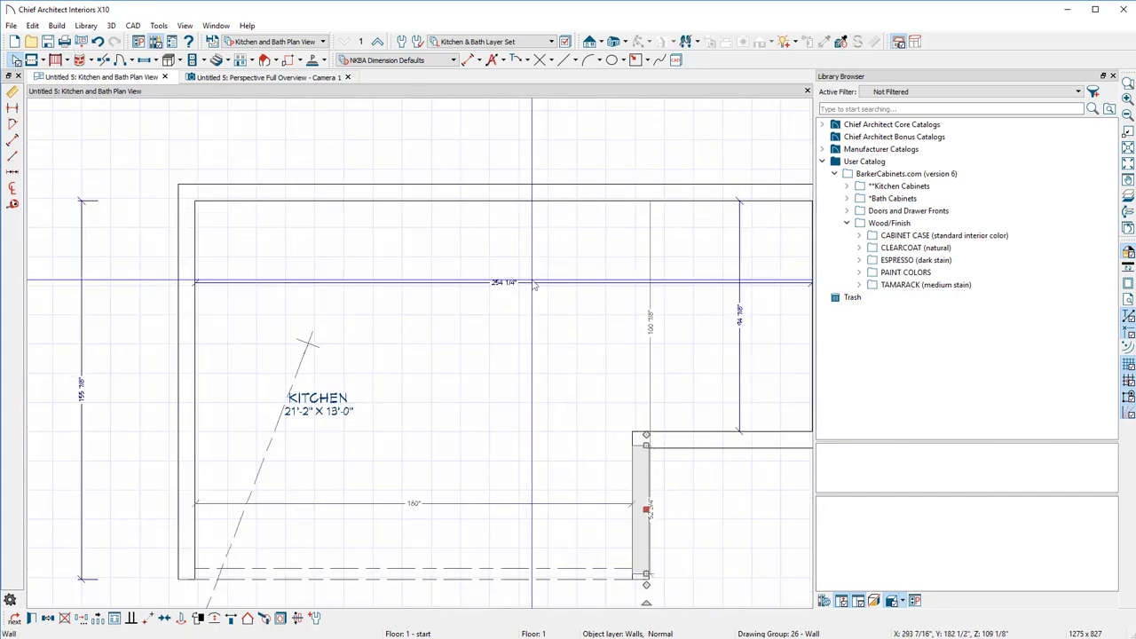
pyautogui.scroll(-2, 533, 286)
pyautogui.scroll(3, 524, 291)
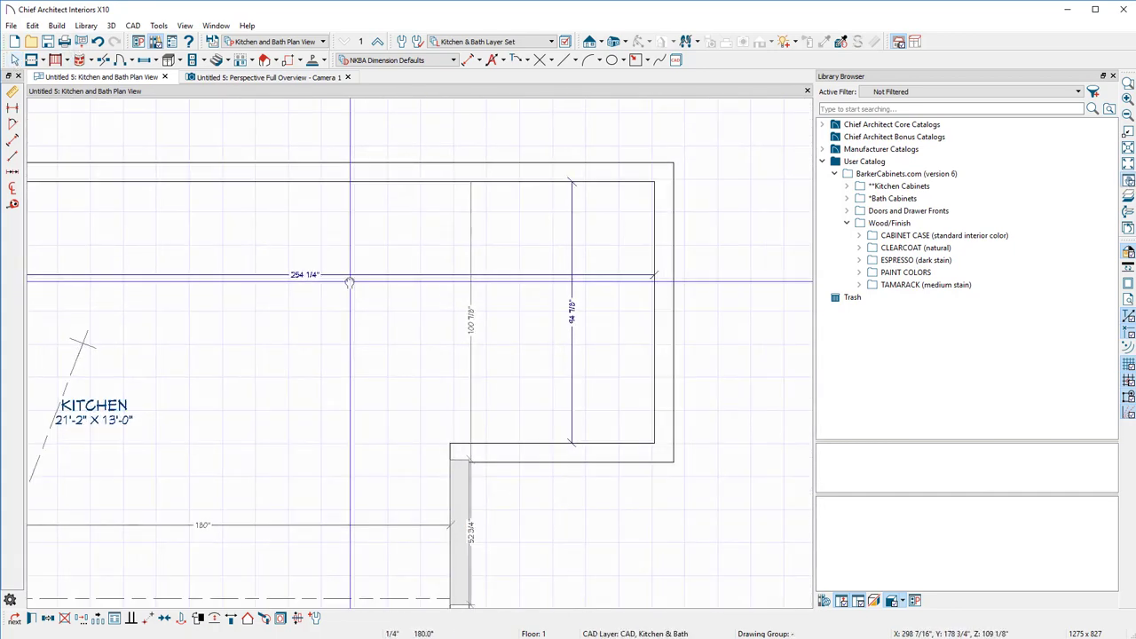
pyautogui.moveTo(561, 388); pyautogui.dragTo(477, 387, button='middle')
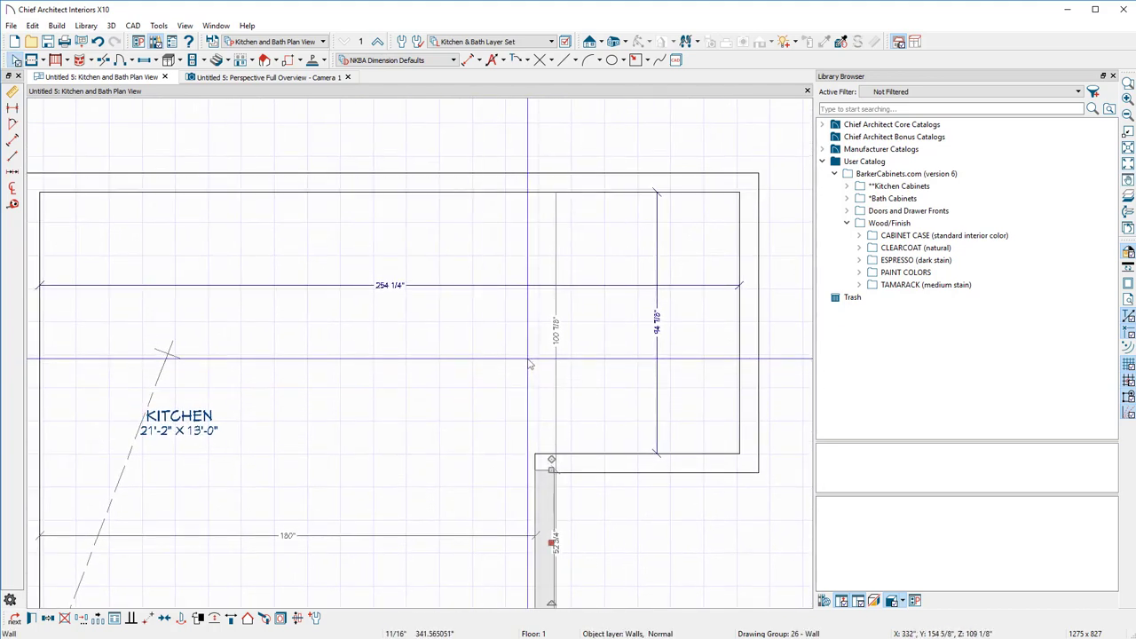
pyautogui.click(238, 78)
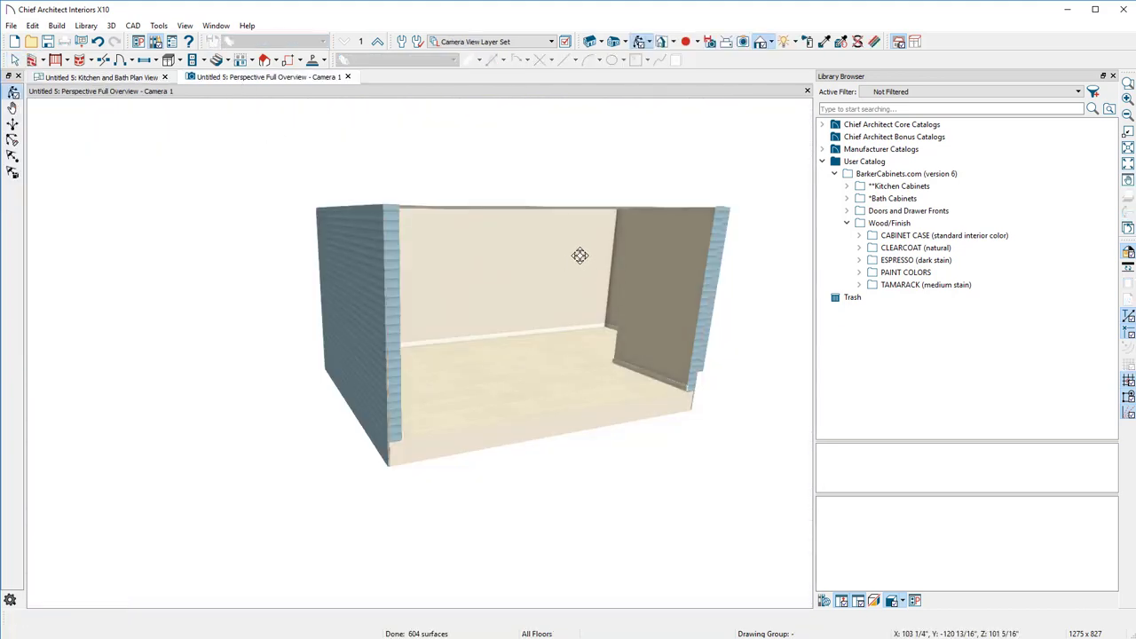
pyautogui.scroll(5, 578, 248)
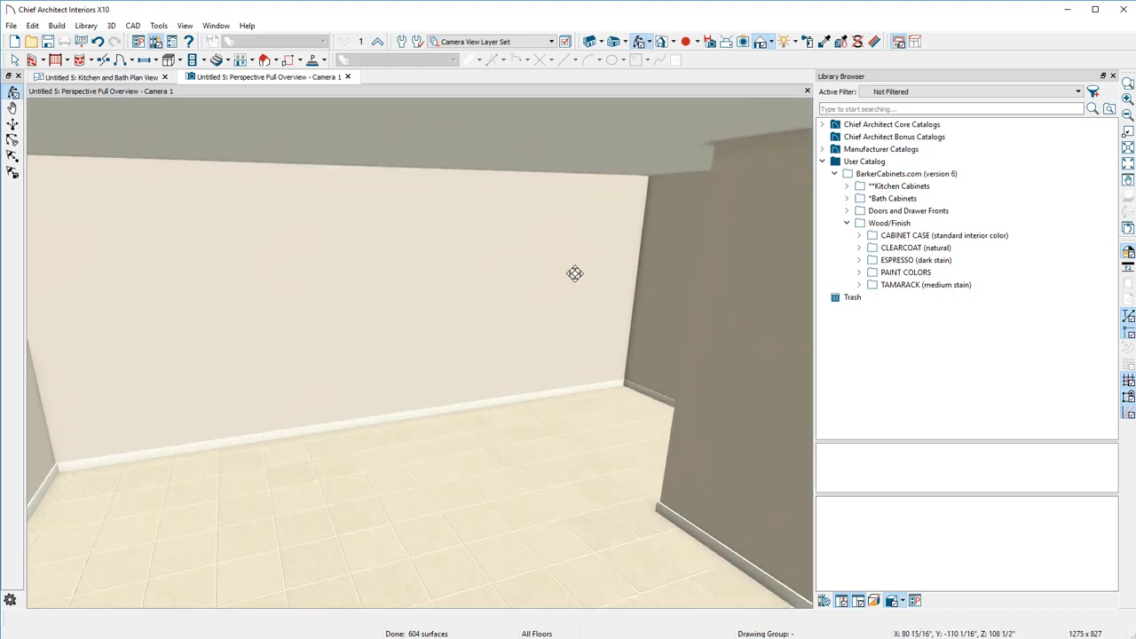
pyautogui.scroll(-2, 576, 246)
pyautogui.moveTo(576, 245); pyautogui.dragTo(328, 481)
pyautogui.moveTo(754, 161); pyautogui.dragTo(542, 328)
pyautogui.click(105, 78)
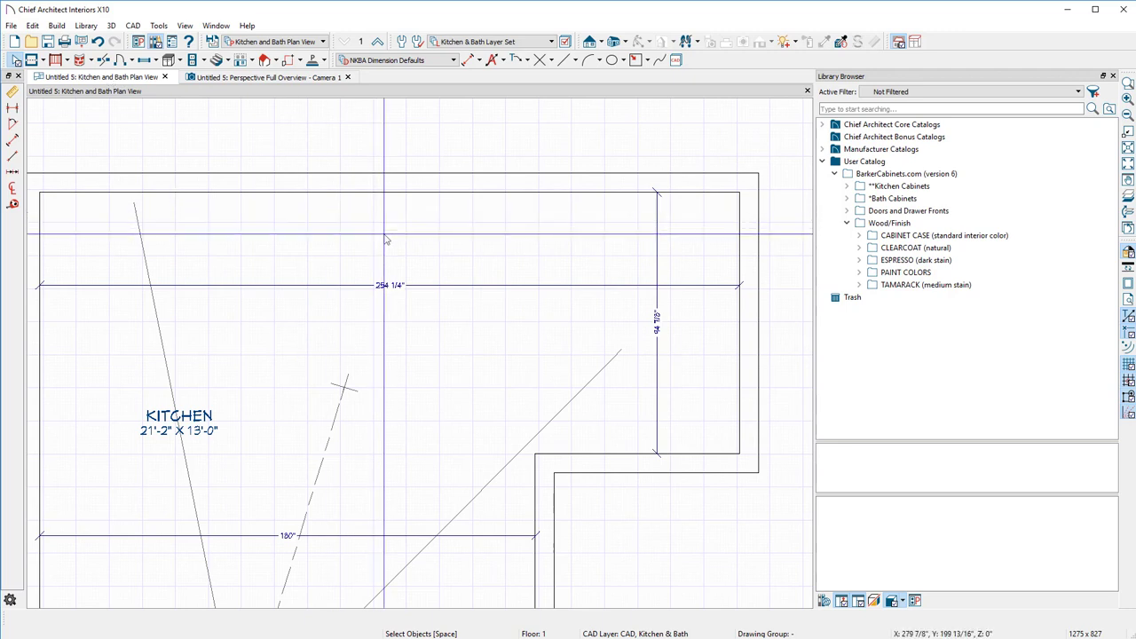
# - Place a Cross Section/Elevation marker facing the kitchen's top wall, creating Elevation 1
pyautogui.scroll(-1, 389, 229)
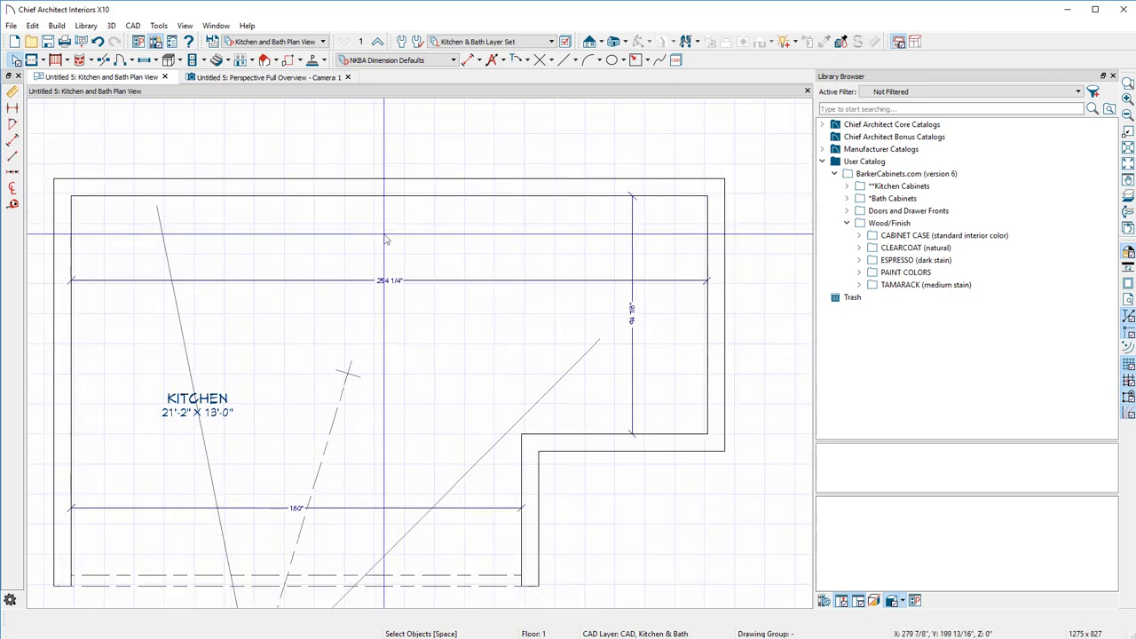
pyautogui.click(590, 42)
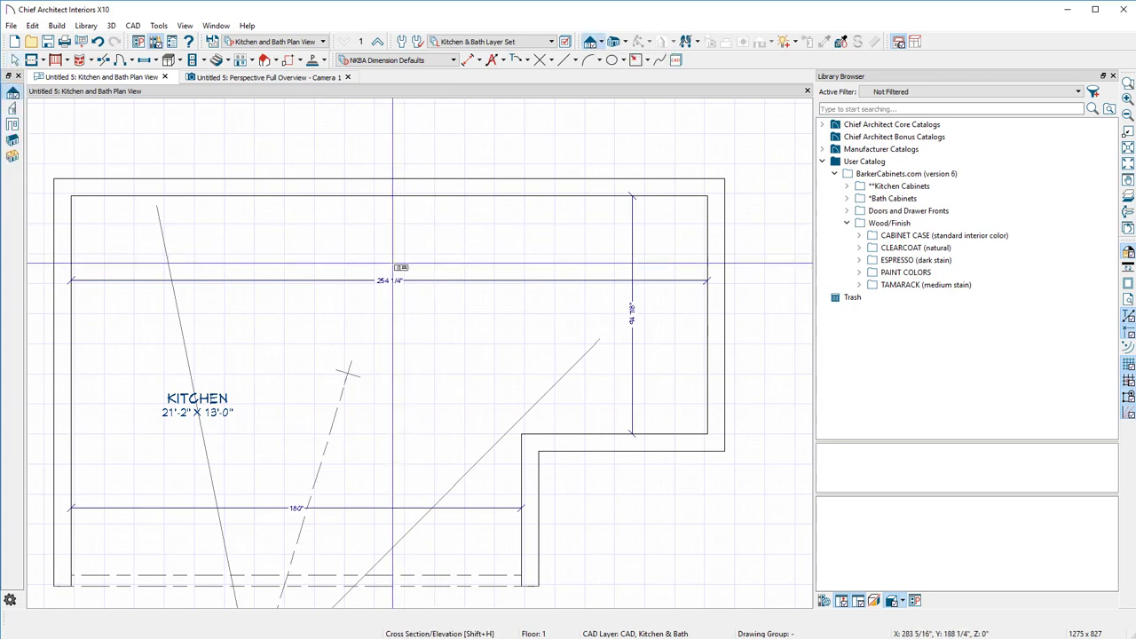
pyautogui.moveTo(392, 264)
pyautogui.mouseDown()
pyautogui.moveTo(391, 107)
pyautogui.moveTo(395, 132)
pyautogui.mouseUp()
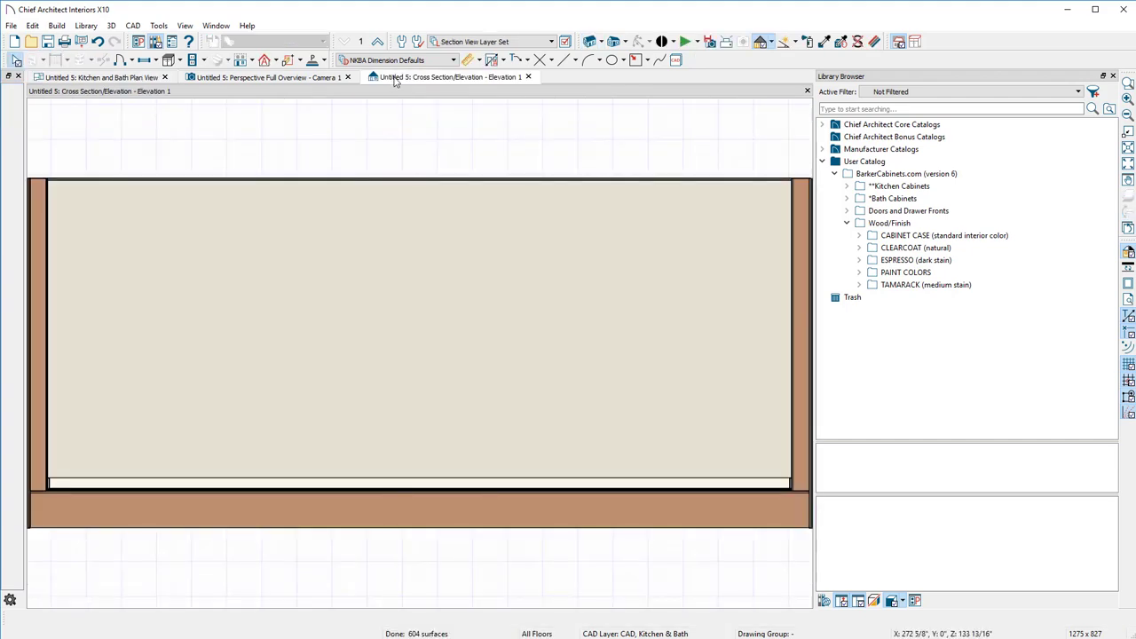
# - Compare Elevation 1 with the 3D perspective overview and plan, orbiting the 3D camera
pyautogui.click(294, 79)
pyautogui.click(146, 78)
pyautogui.click(281, 78)
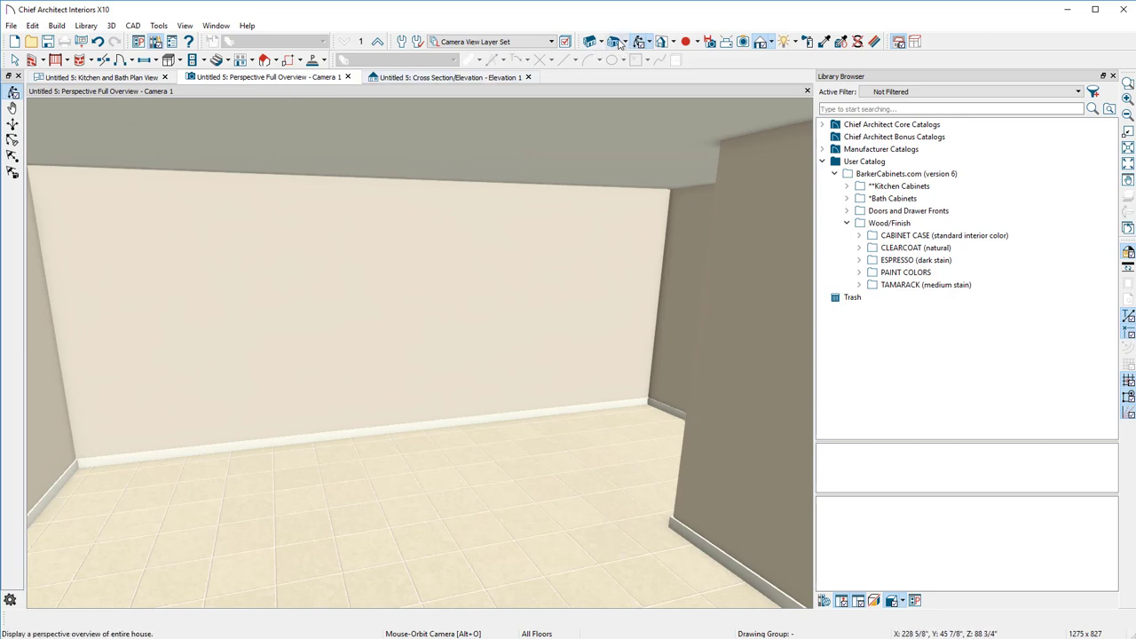
pyautogui.click(438, 80)
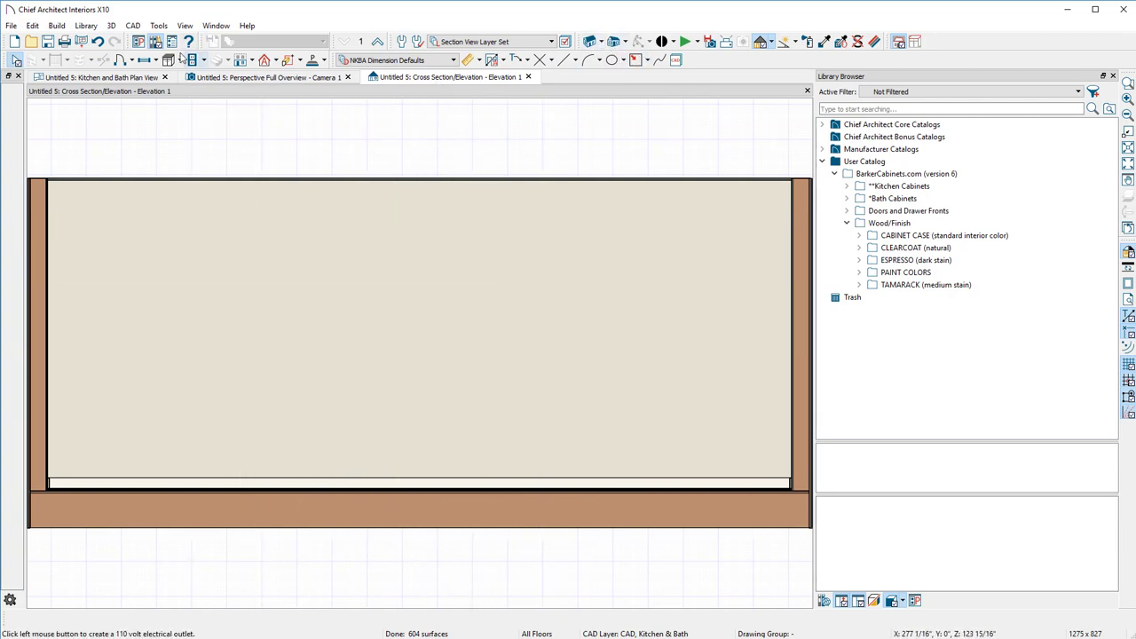
pyautogui.click(124, 77)
pyautogui.click(216, 77)
pyautogui.moveTo(347, 259); pyautogui.dragTo(374, 244)
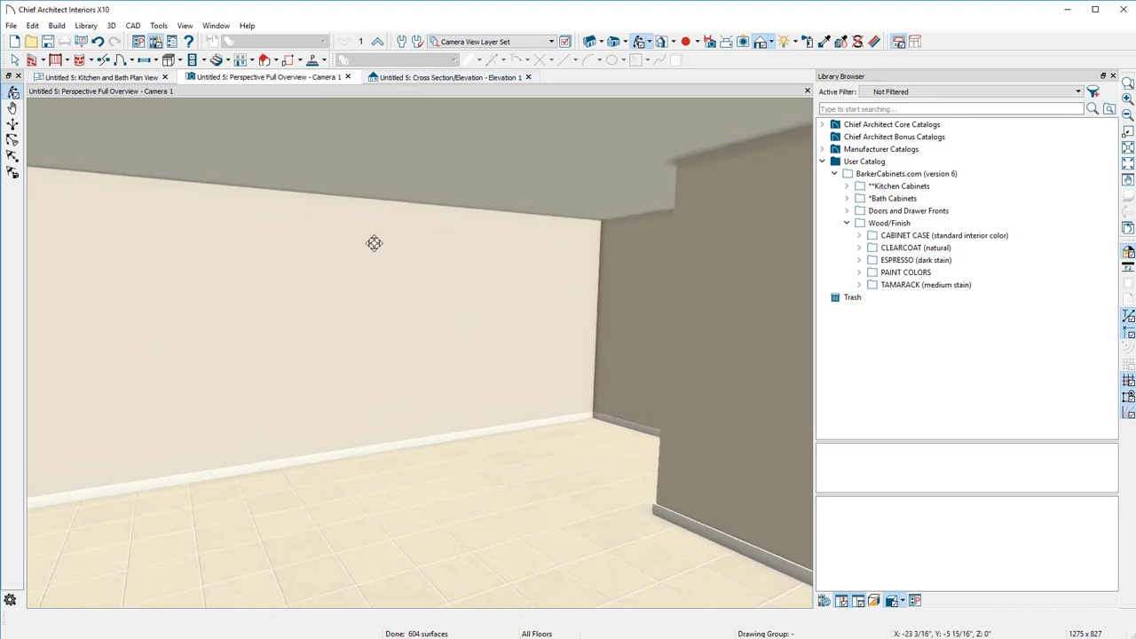
pyautogui.click(105, 78)
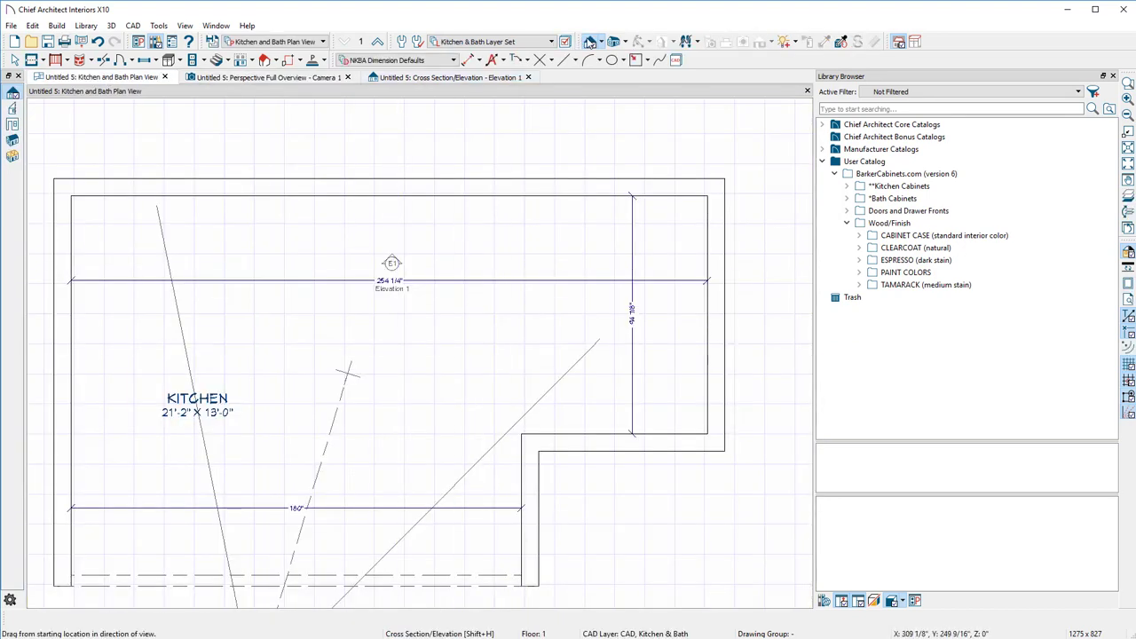
# - Place a second elevation aimed at the right wall and review the Elevation and Perspective views
pyautogui.moveTo(542, 313); pyautogui.dragTo(586, 313)
pyautogui.moveTo(660, 314); pyautogui.dragTo(662, 314)
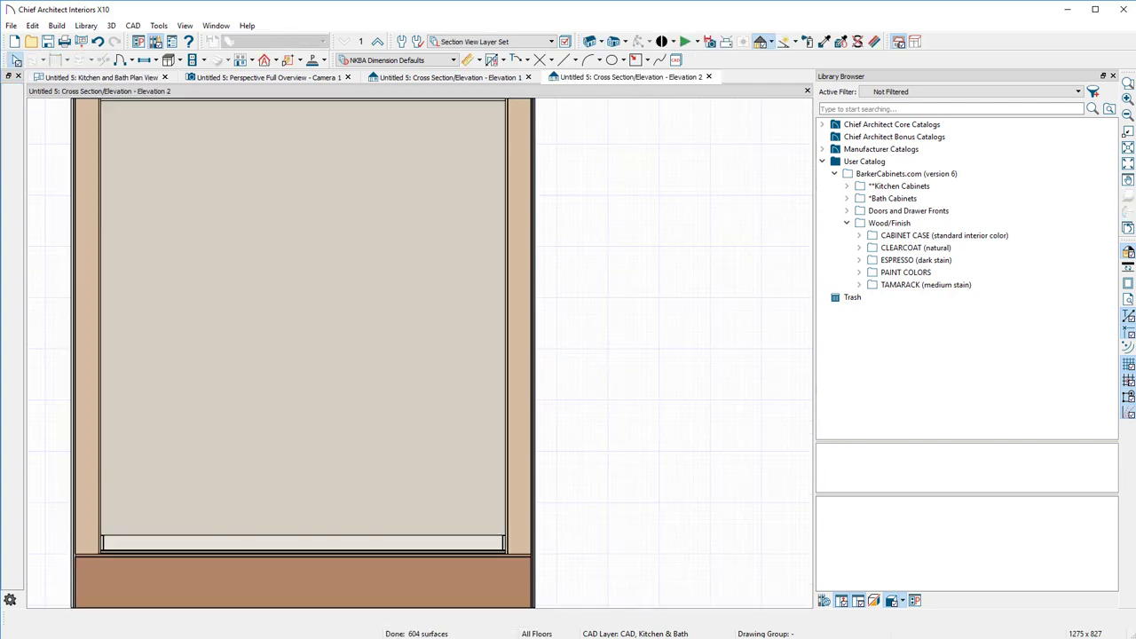
pyautogui.click(471, 78)
pyautogui.click(284, 77)
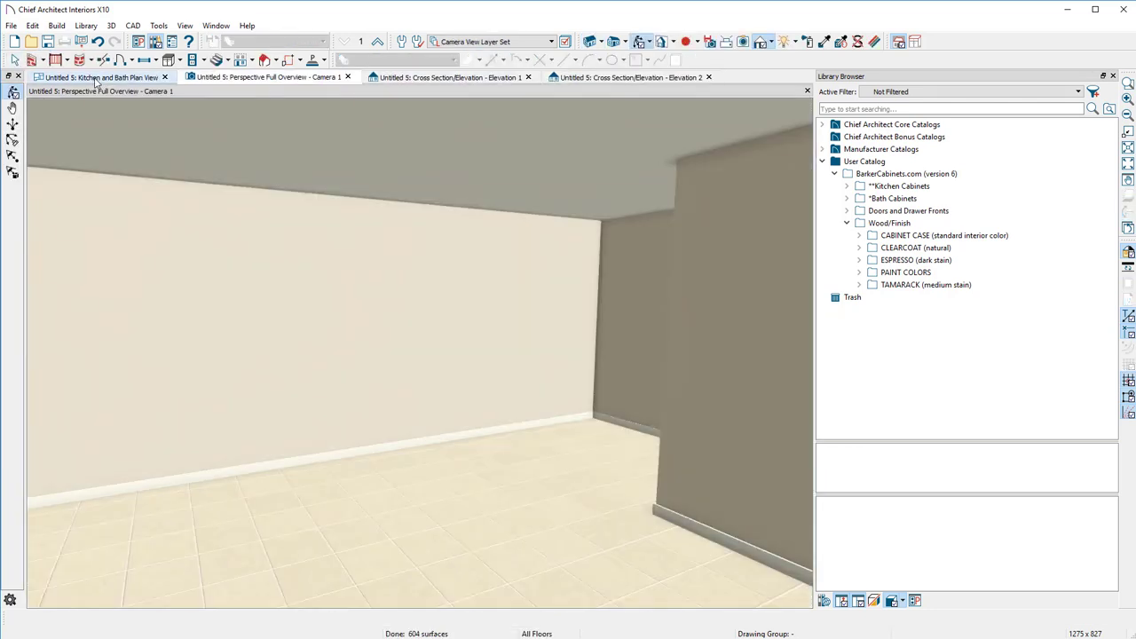
pyautogui.click(96, 78)
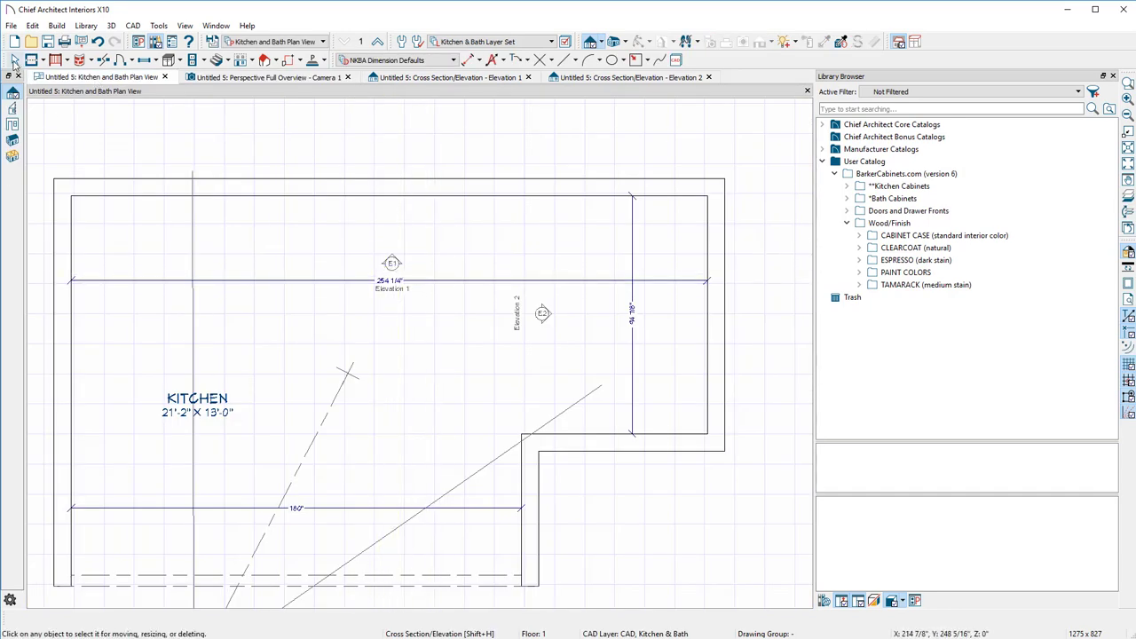
# - Delete the Elevation 2 and Elevation 1 markers along with their views
pyautogui.click(394, 288)
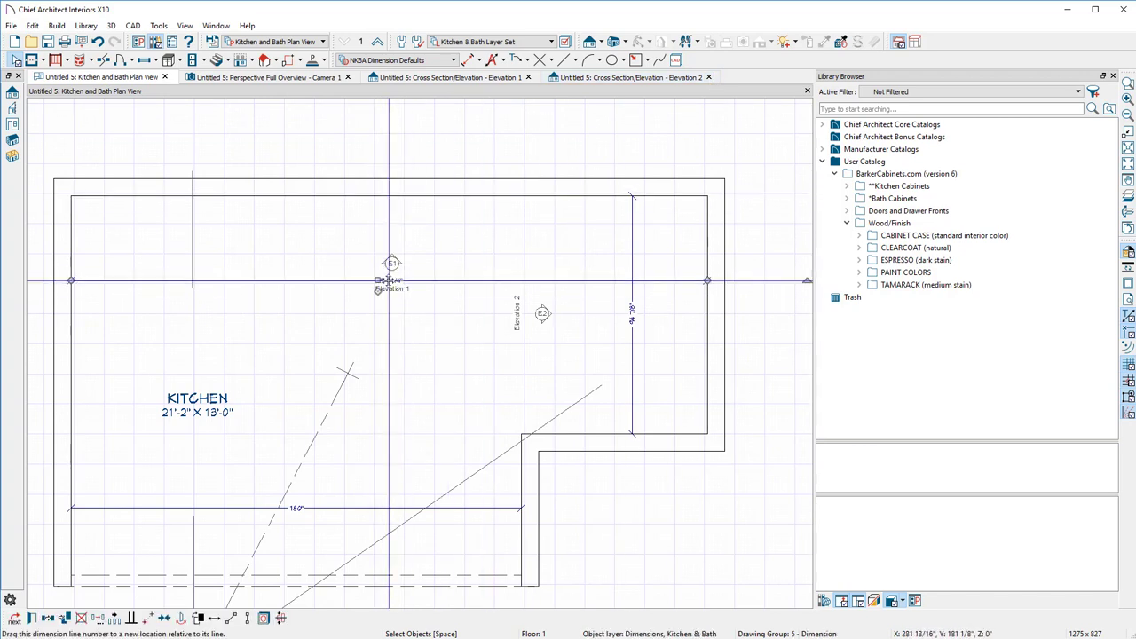
pyautogui.click(541, 314)
pyautogui.press('Delete')
pyautogui.click(392, 263)
pyautogui.press('Delete')
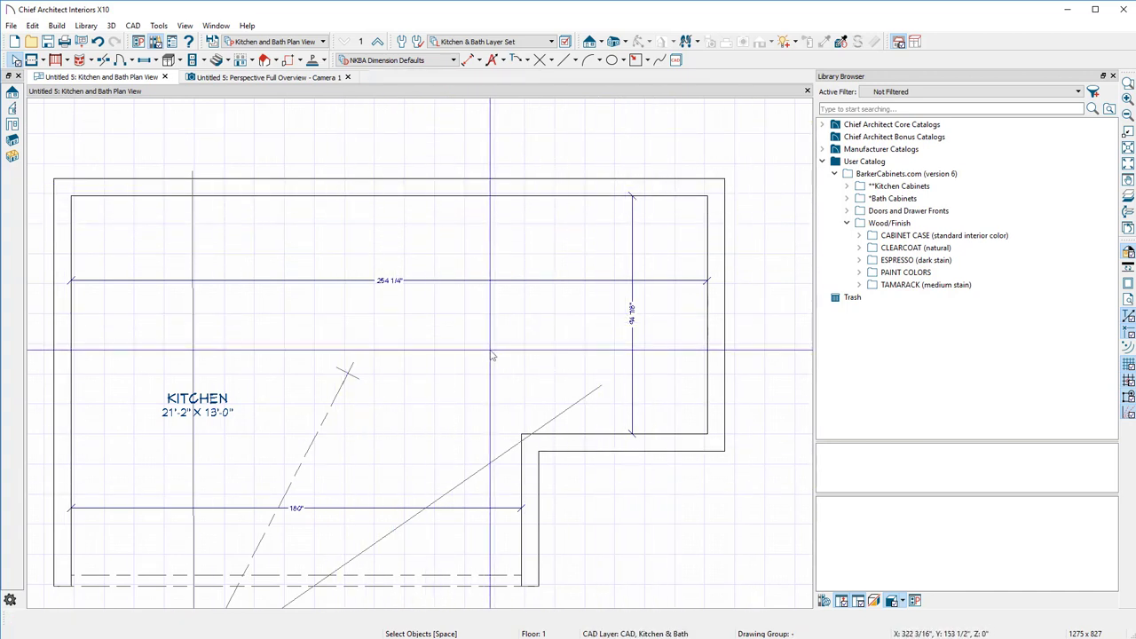
# - Zoom and pan the plan so the whole kitchen and living area are centred
pyautogui.scroll(-5, 488, 350)
pyautogui.scroll(-3, 489, 353)
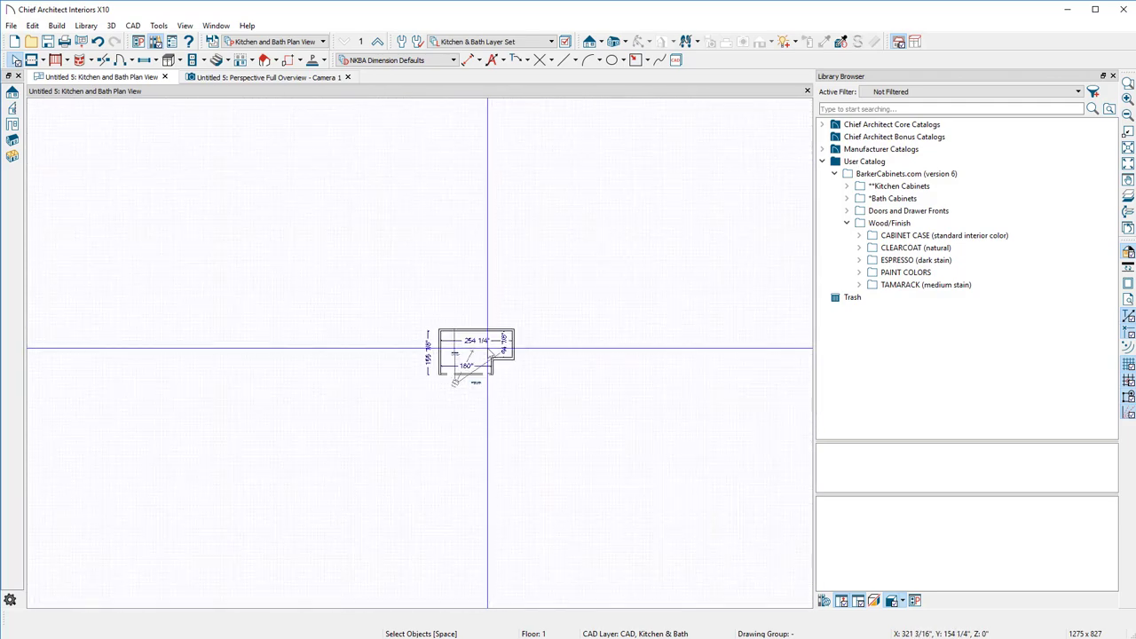
pyautogui.scroll(10, 489, 353)
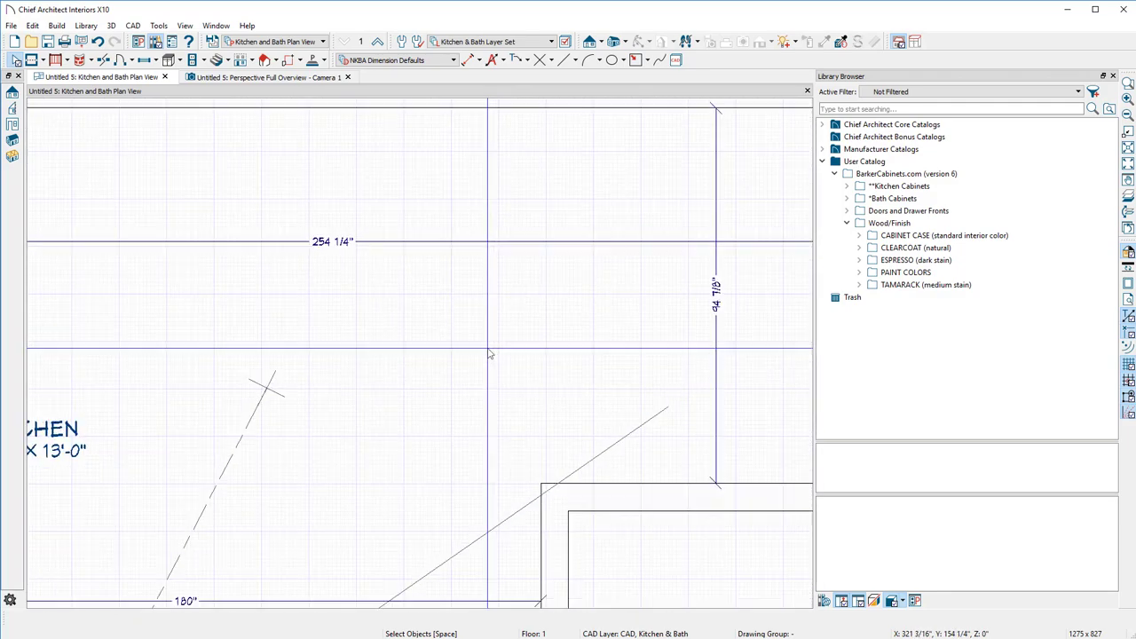
pyautogui.scroll(-6, 489, 353)
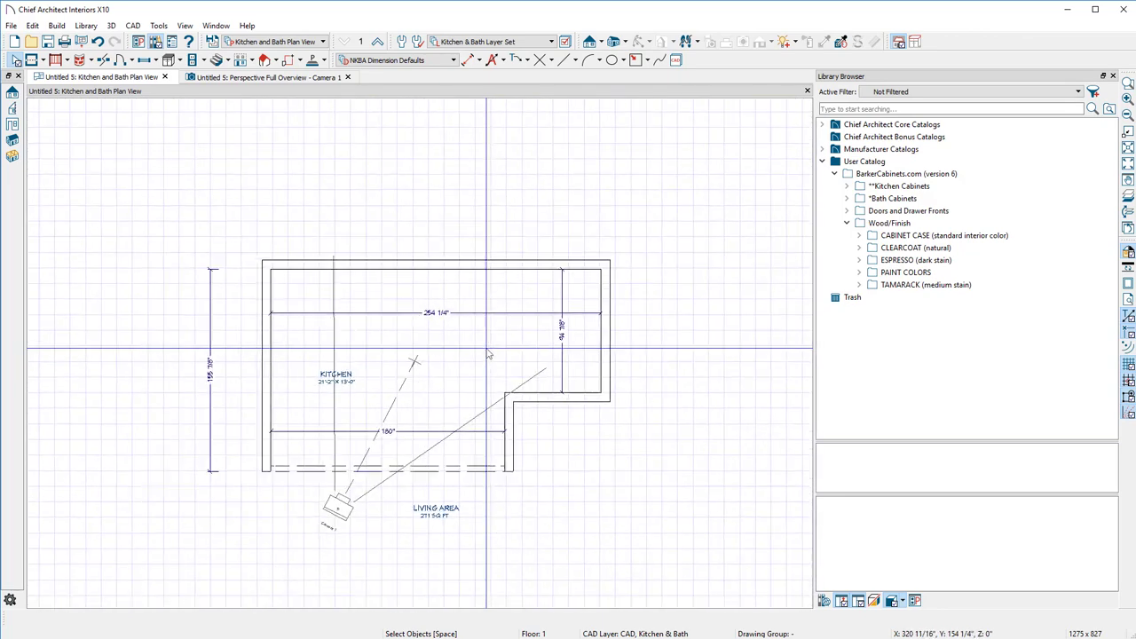
pyautogui.scroll(4, 486, 354)
pyautogui.scroll(-2, 486, 355)
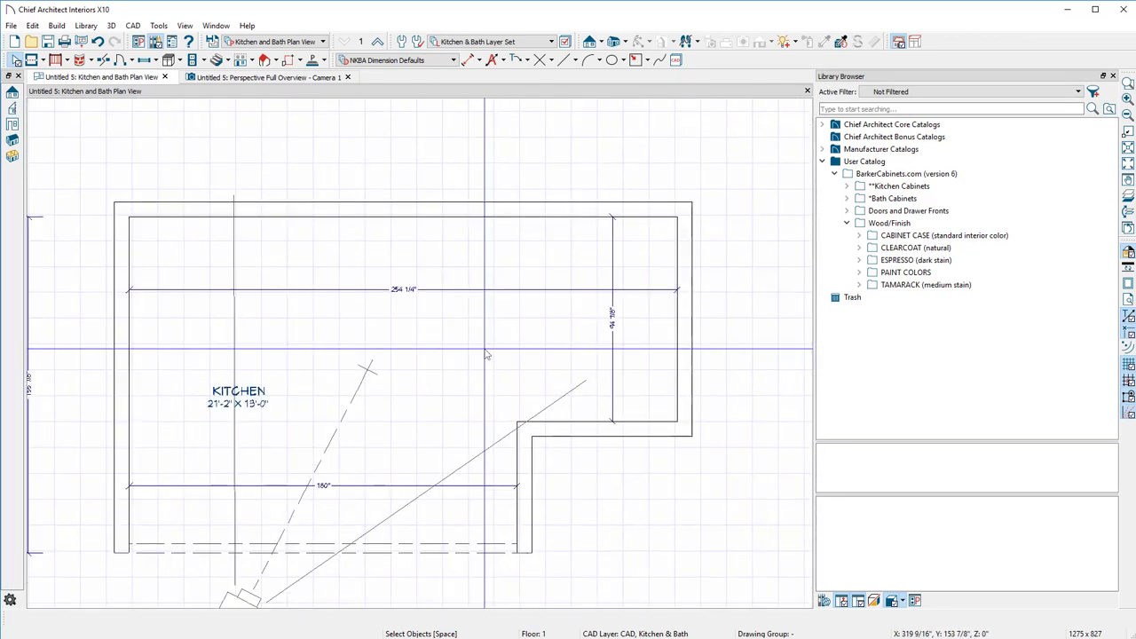
pyautogui.moveTo(363, 304)
pyautogui.mouseDown()
pyautogui.moveTo(456, 243)
pyautogui.moveTo(623, 306)
pyautogui.moveTo(527, 402)
pyautogui.moveTo(346, 230)
pyautogui.moveTo(398, 258)
pyautogui.mouseUp()
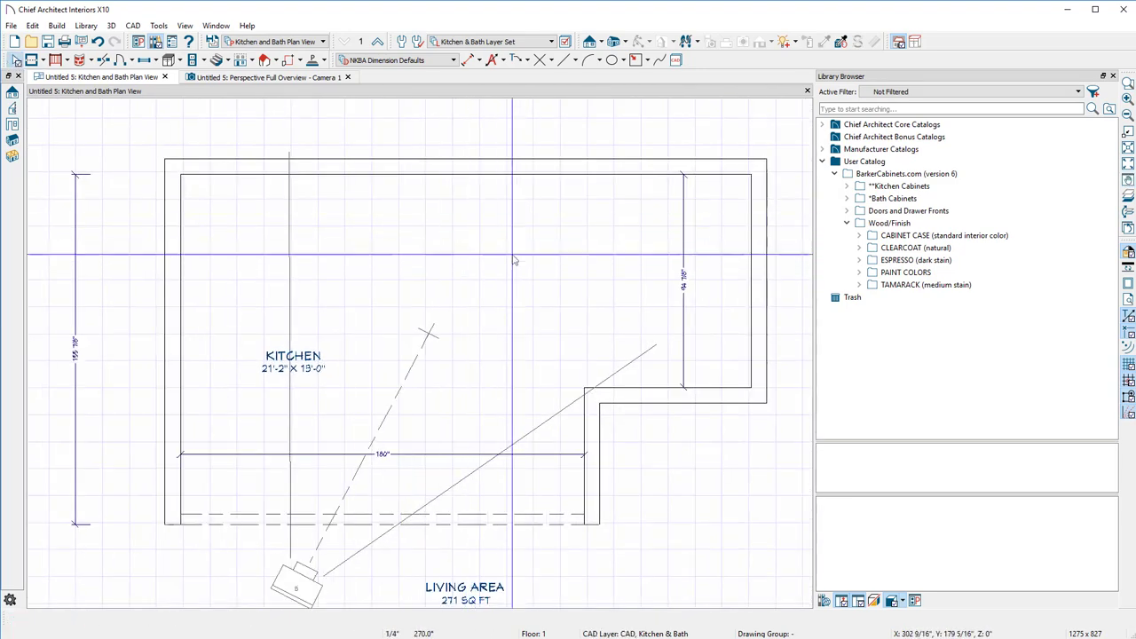
# - Delete the 94 1/8" and 155 7/8" dimensions
pyautogui.click(684, 282)
pyautogui.press('Delete')
pyautogui.click(76, 347)
pyautogui.press('Delete')
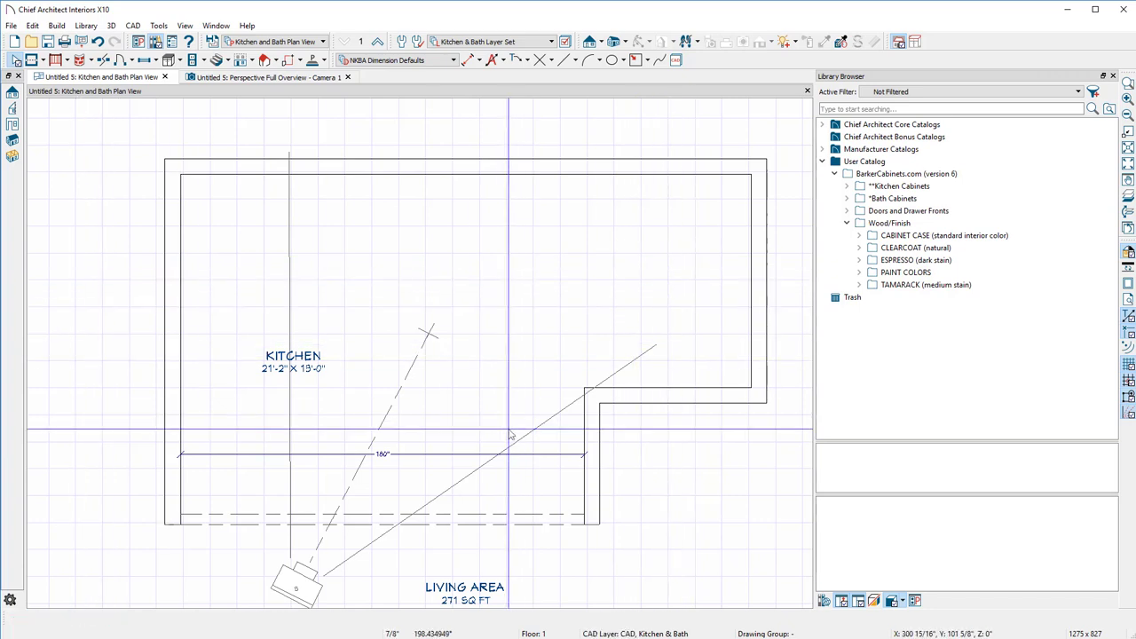
# - Re-aim the overview camera and check the 3D perspective before returning to the plan
pyautogui.click(429, 335)
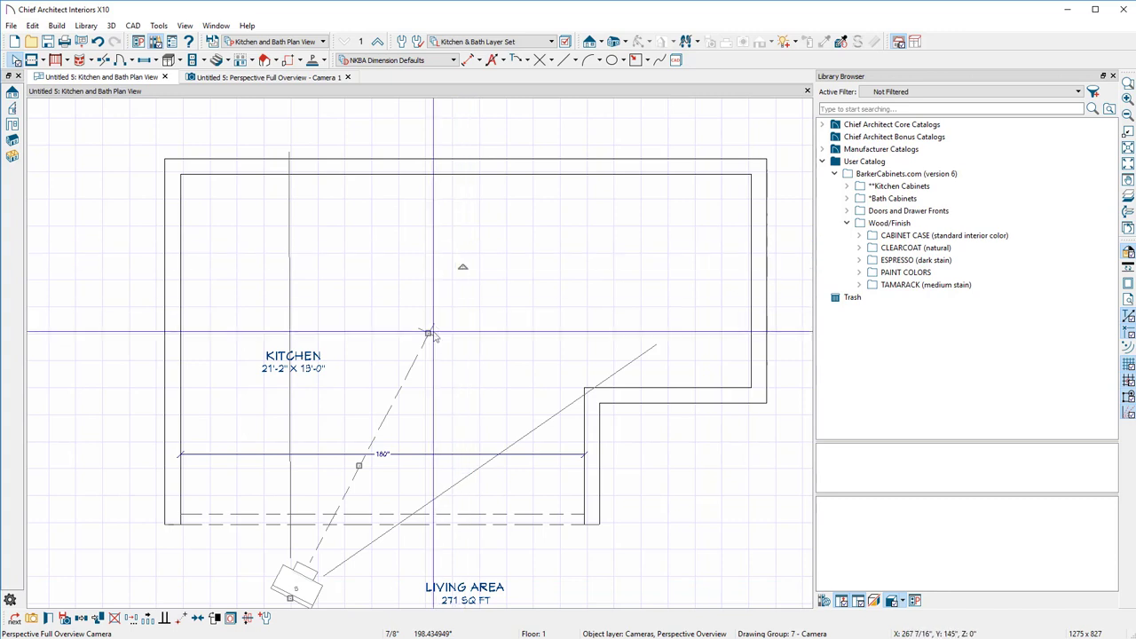
pyautogui.moveTo(429, 335); pyautogui.dragTo(430, 330)
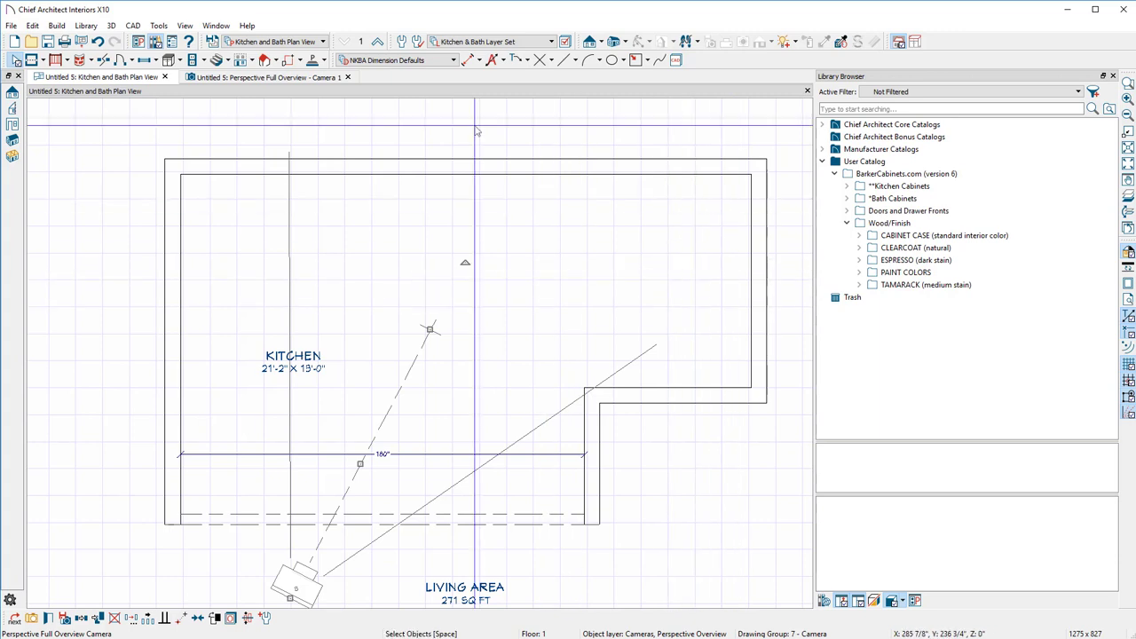
pyautogui.click(279, 78)
pyautogui.click(136, 78)
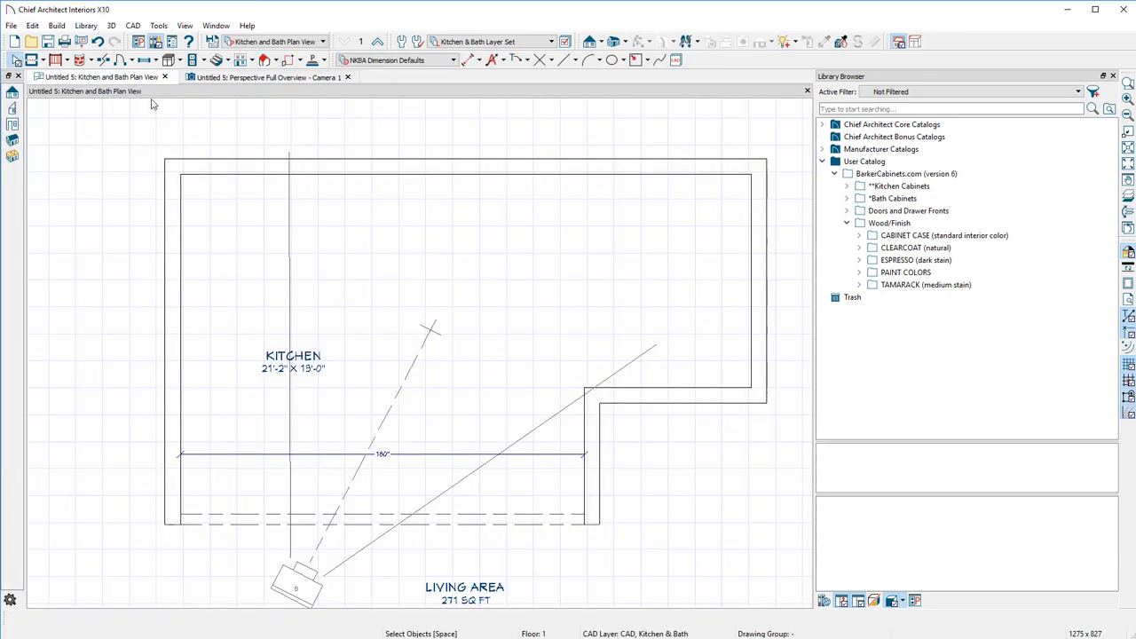
# - Browse the Barker Kitchen Cabinets > Base > Standard folders, then collapse the catalog tree
pyautogui.doubleClick(927, 187)
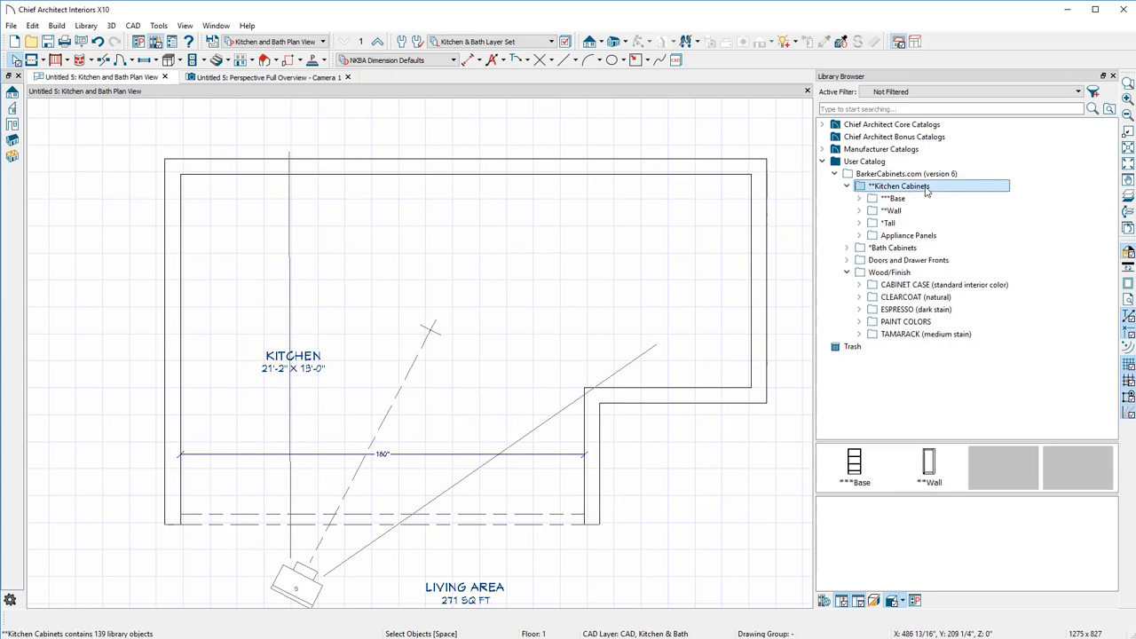
pyautogui.doubleClick(895, 198)
pyautogui.click(916, 211)
pyautogui.doubleClick(917, 211)
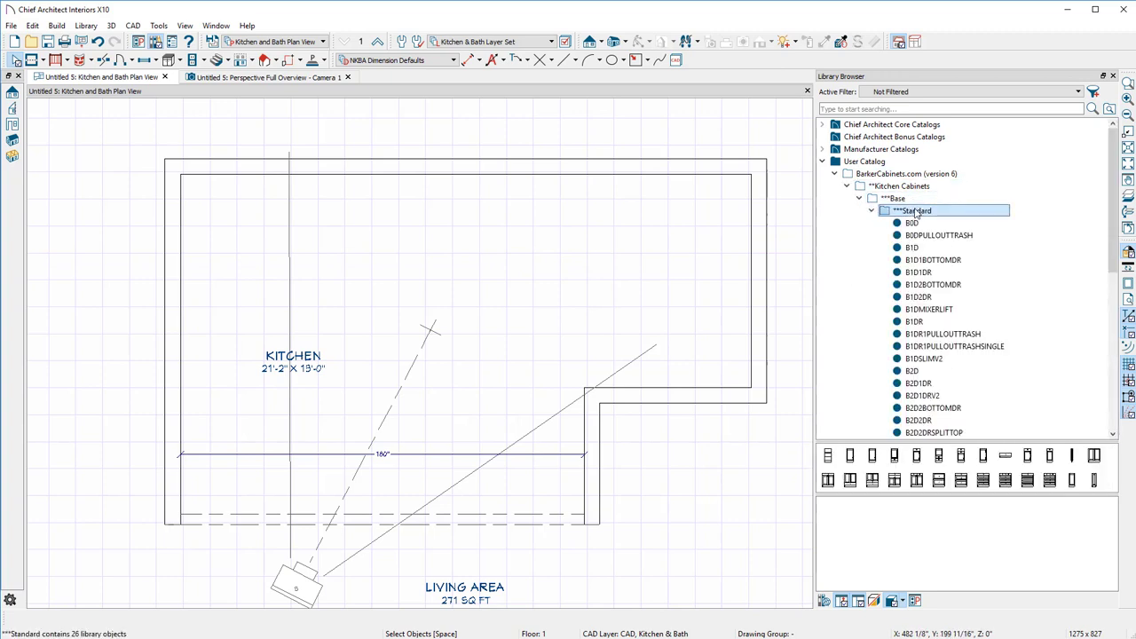
pyautogui.click(873, 211)
pyautogui.click(859, 199)
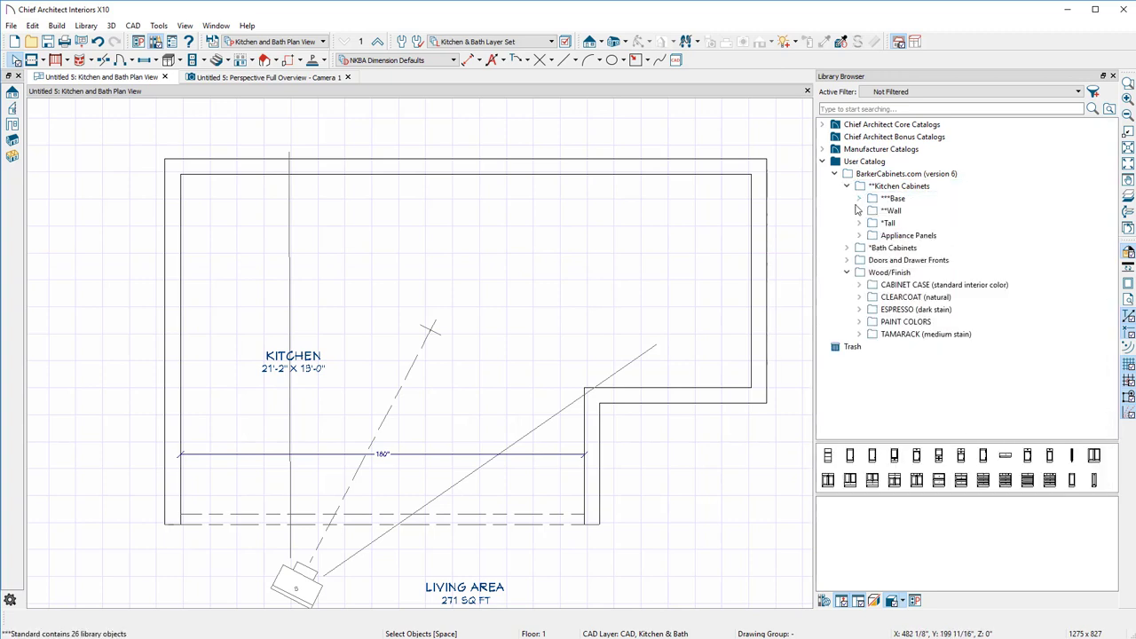
pyautogui.click(847, 186)
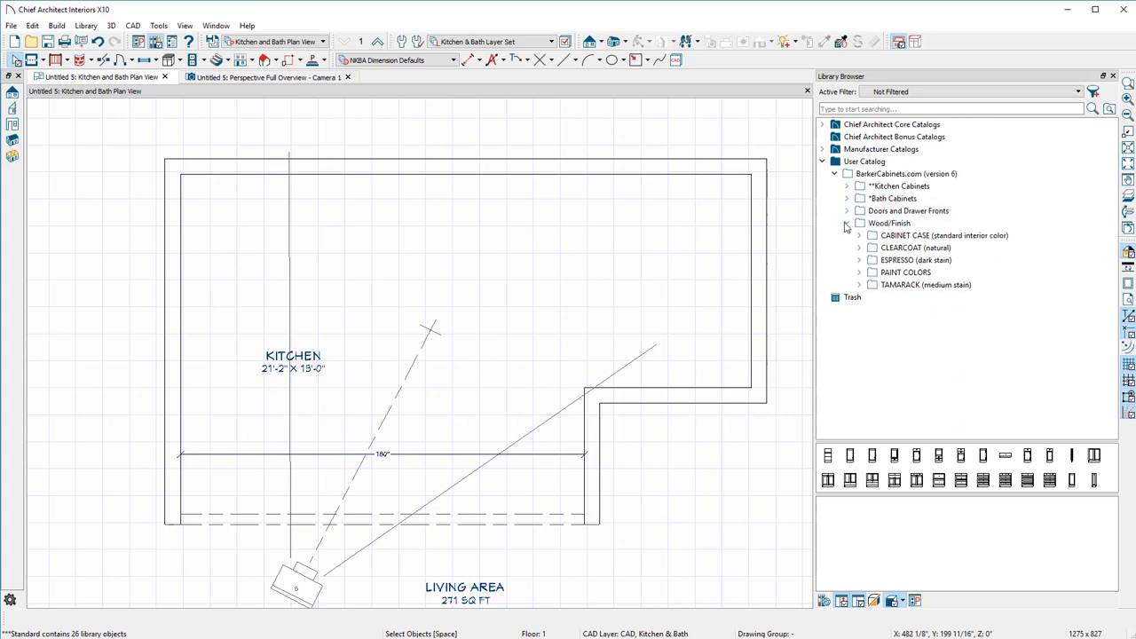
pyautogui.click(847, 224)
pyautogui.click(835, 175)
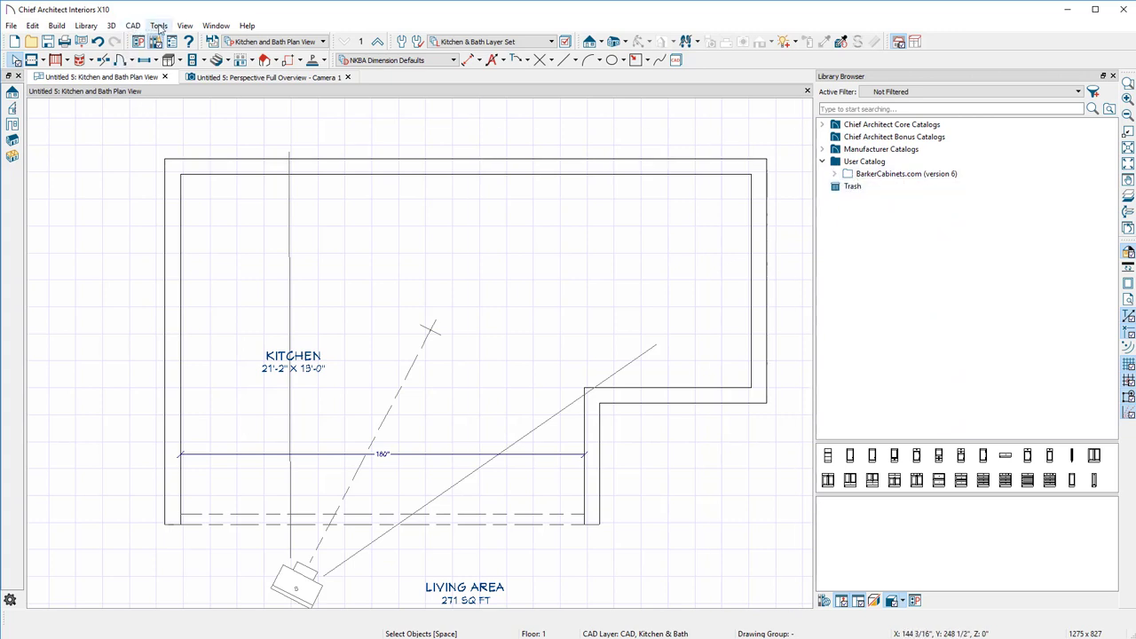
# - Import the zipped Barker .calibz library file from the Desktop via Library > Import Library
pyautogui.click(92, 27)
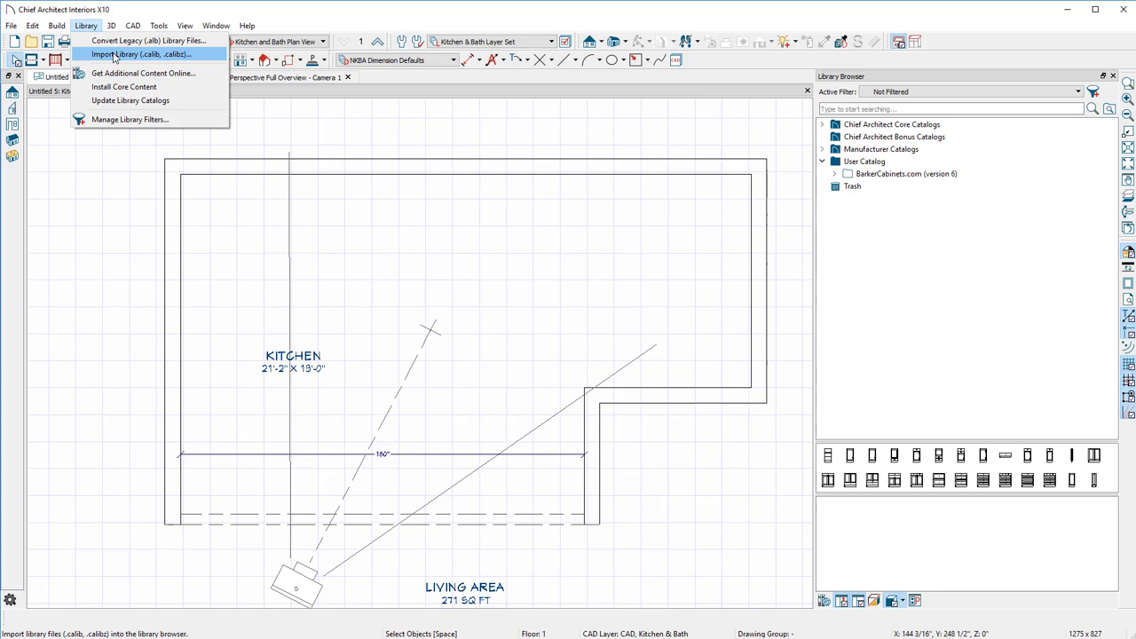
pyautogui.click(114, 55)
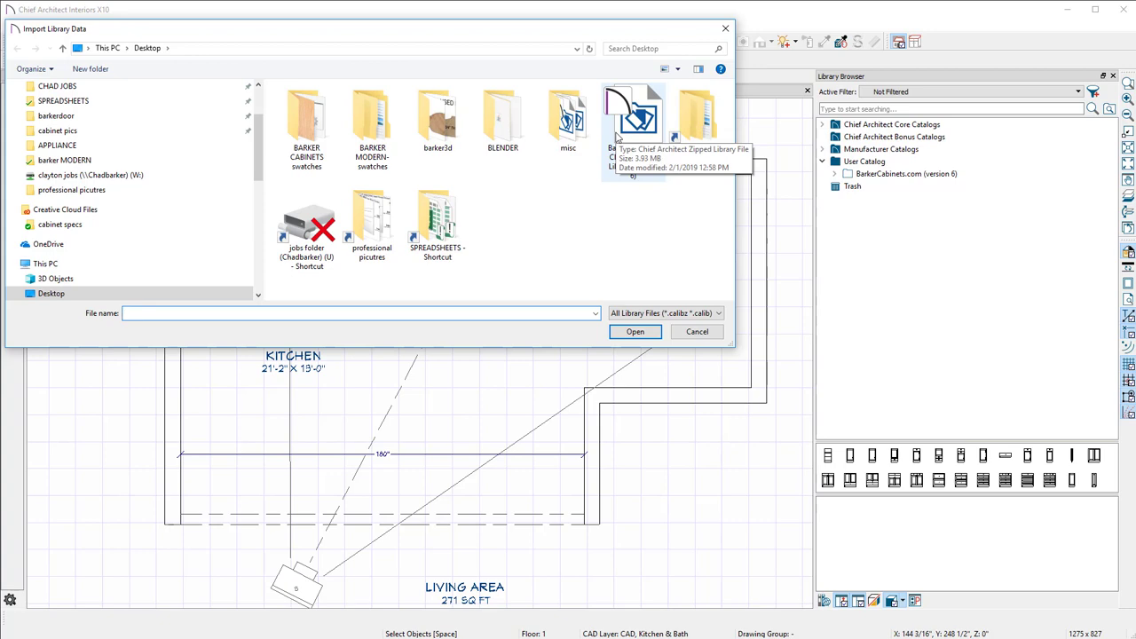
pyautogui.click(646, 136)
pyautogui.click(646, 335)
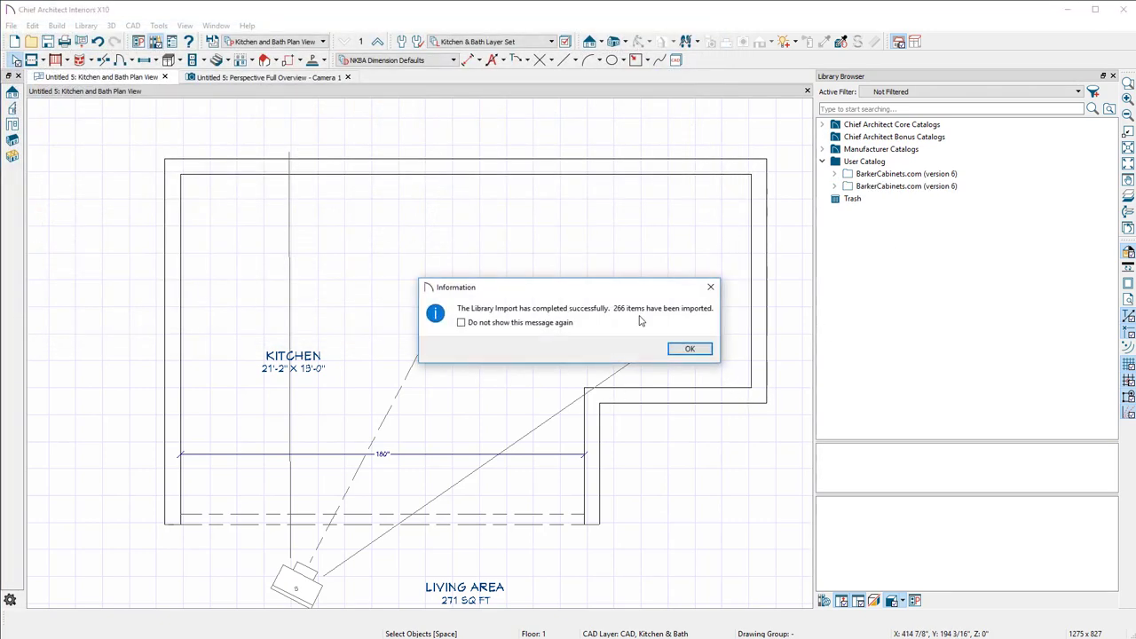
# - Dismiss the import message and move the duplicate BarkerCabinets.com catalog to the Trash
pyautogui.click(690, 350)
pyautogui.click(915, 188)
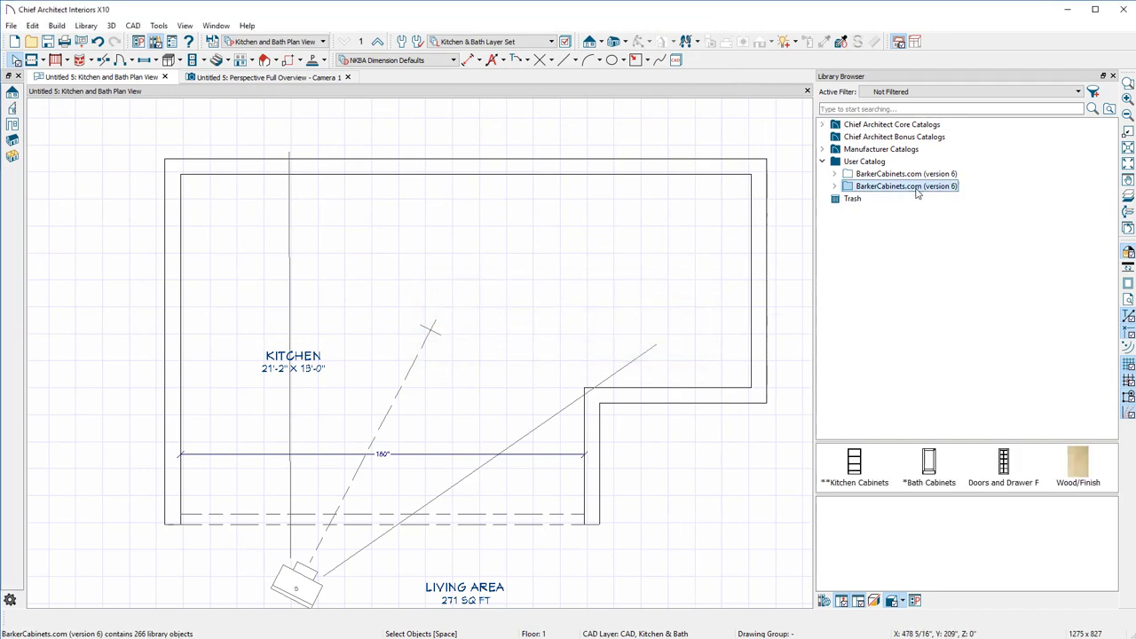
pyautogui.rightClick(915, 189)
pyautogui.click(944, 264)
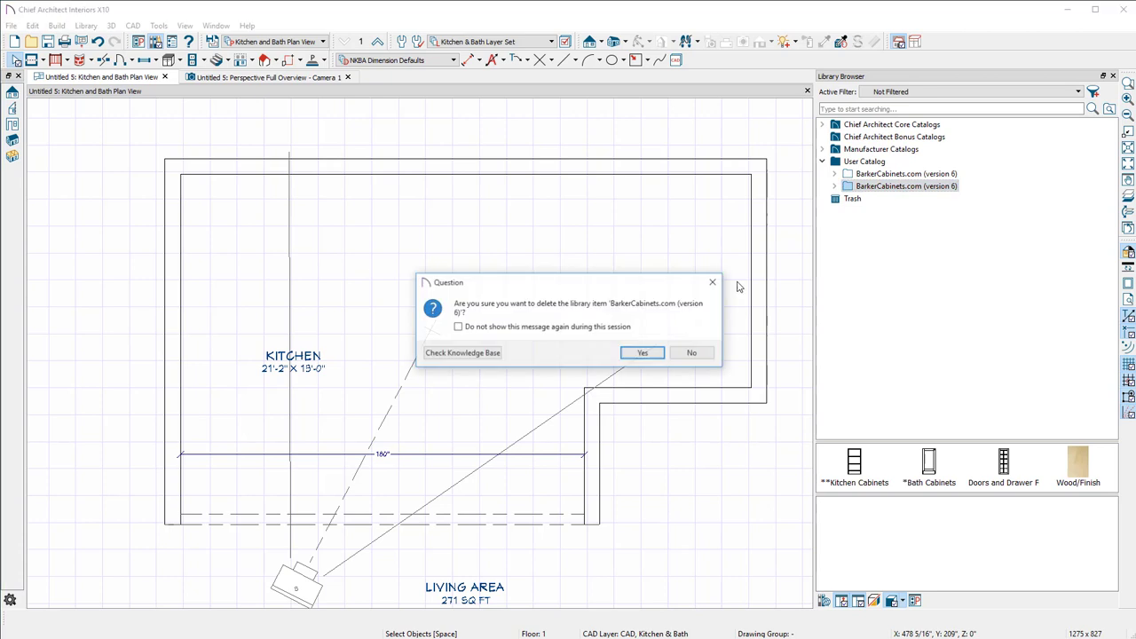
pyautogui.click(647, 353)
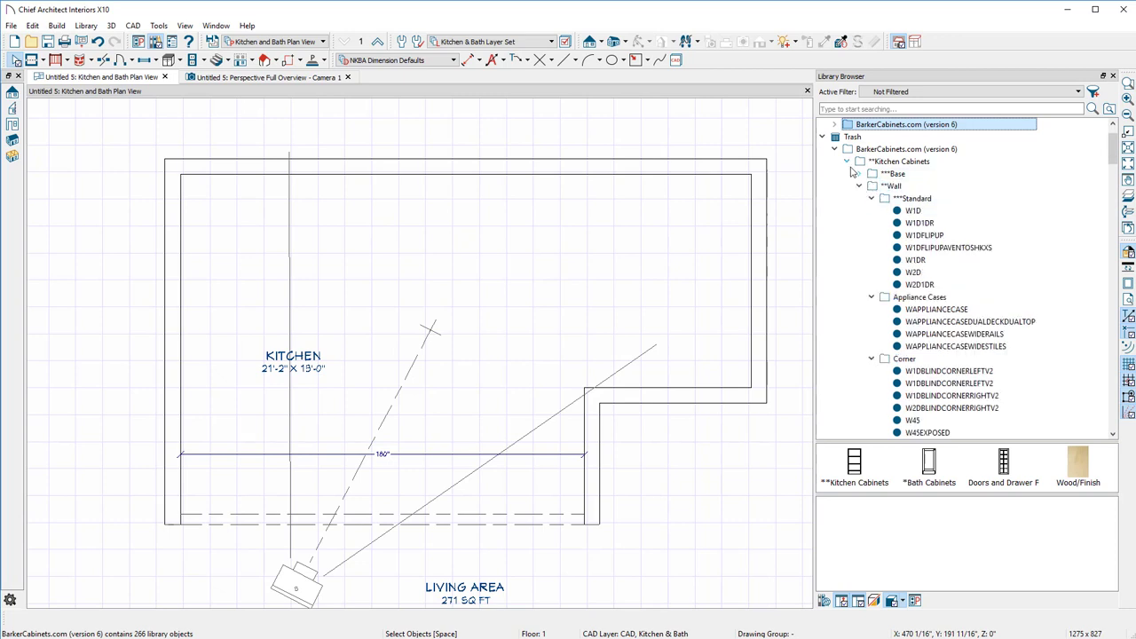
# - Permanently empty the library Trash, confirming with Yes
pyautogui.click(836, 151)
pyautogui.rightClick(851, 187)
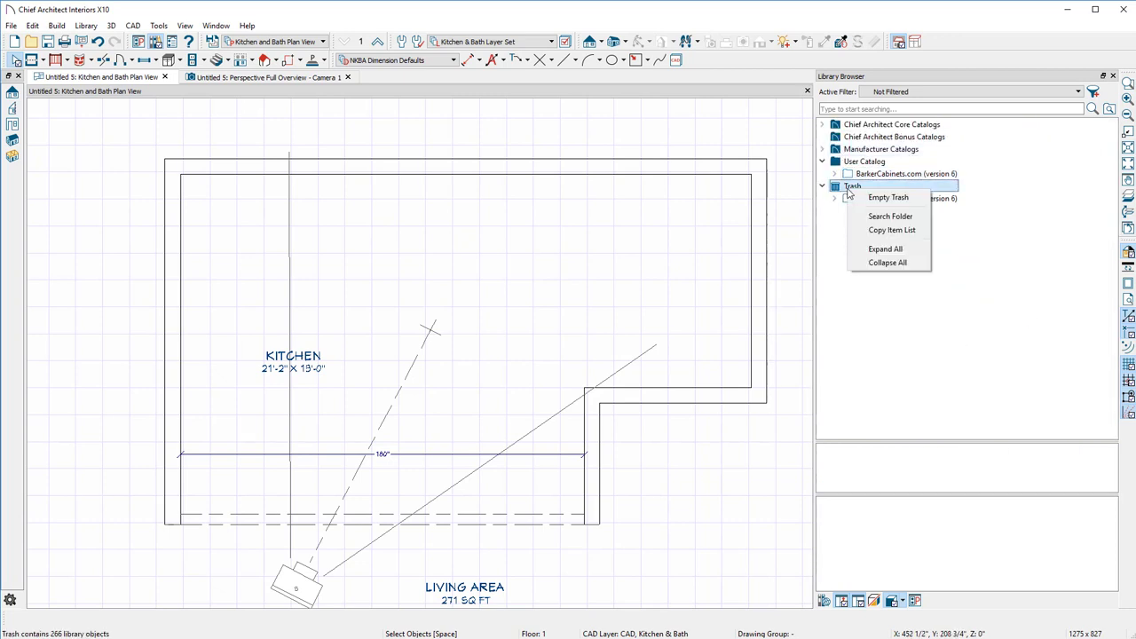
pyautogui.click(889, 198)
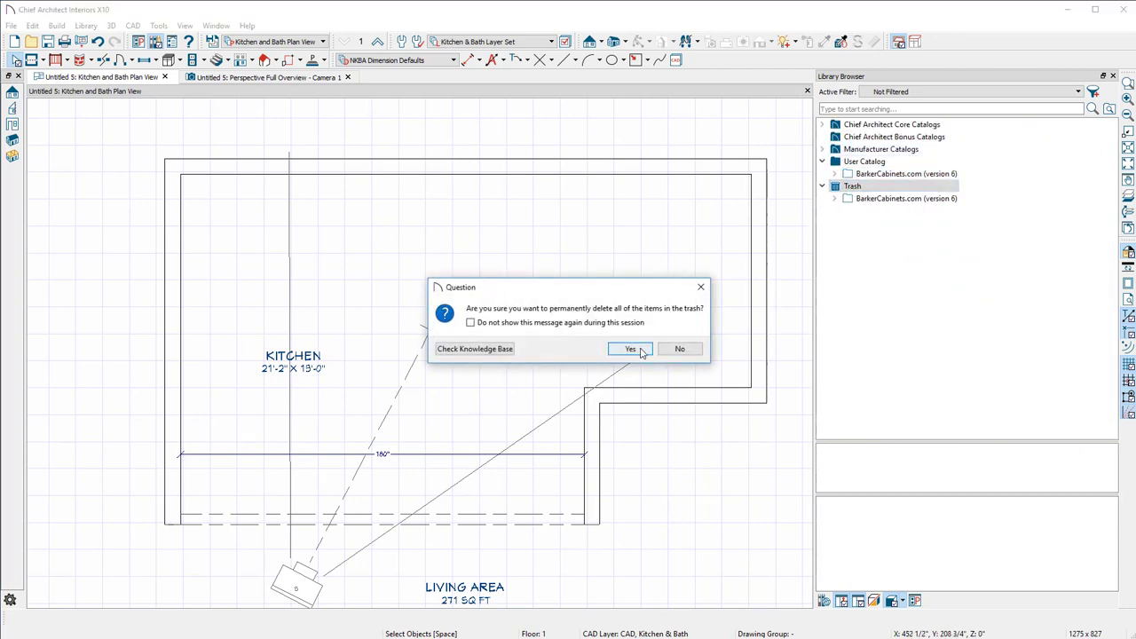
pyautogui.click(638, 351)
# - Expand the BarkerCabinets.com user catalog and preview its Kitchen, Bath, Doors and Wood/Finish folders
pyautogui.click(860, 175)
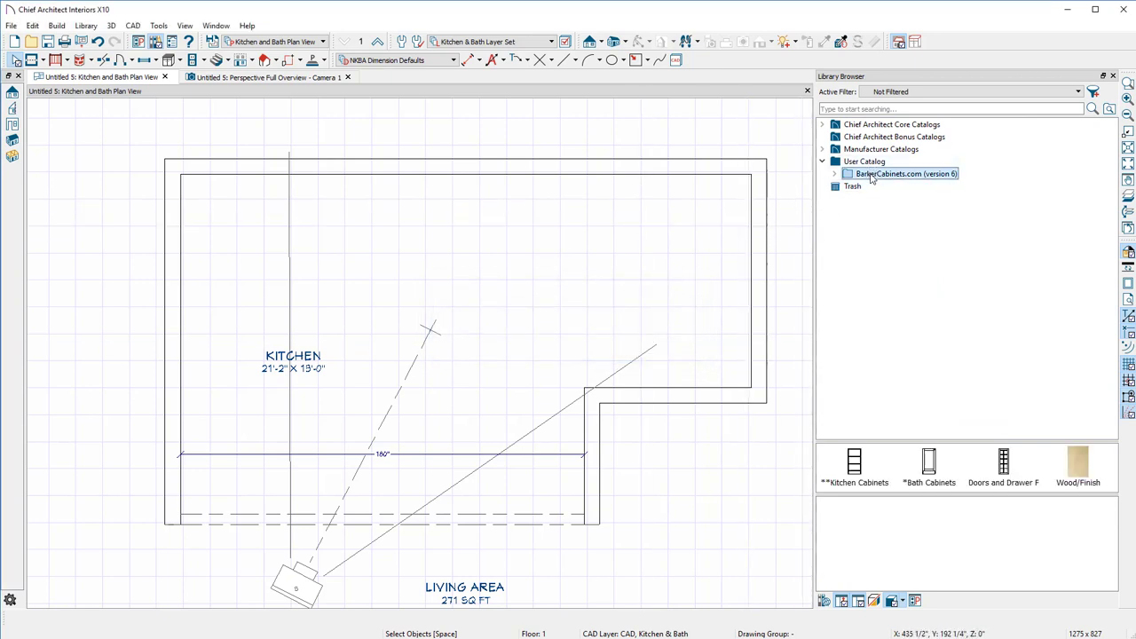
pyautogui.doubleClick(872, 175)
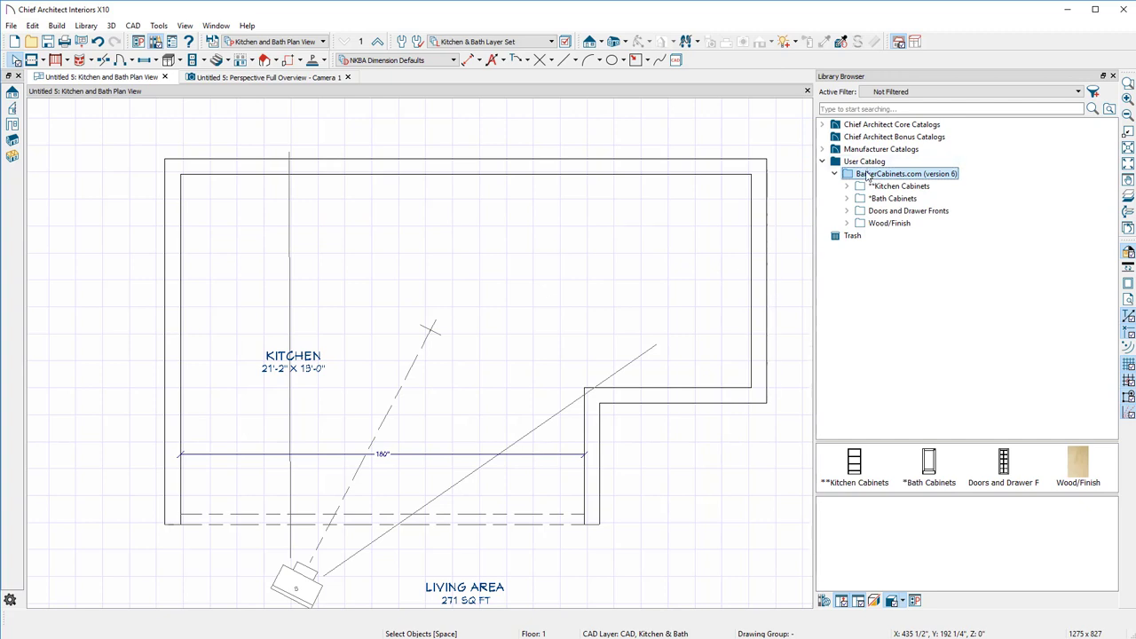
pyautogui.click(891, 186)
pyautogui.click(891, 199)
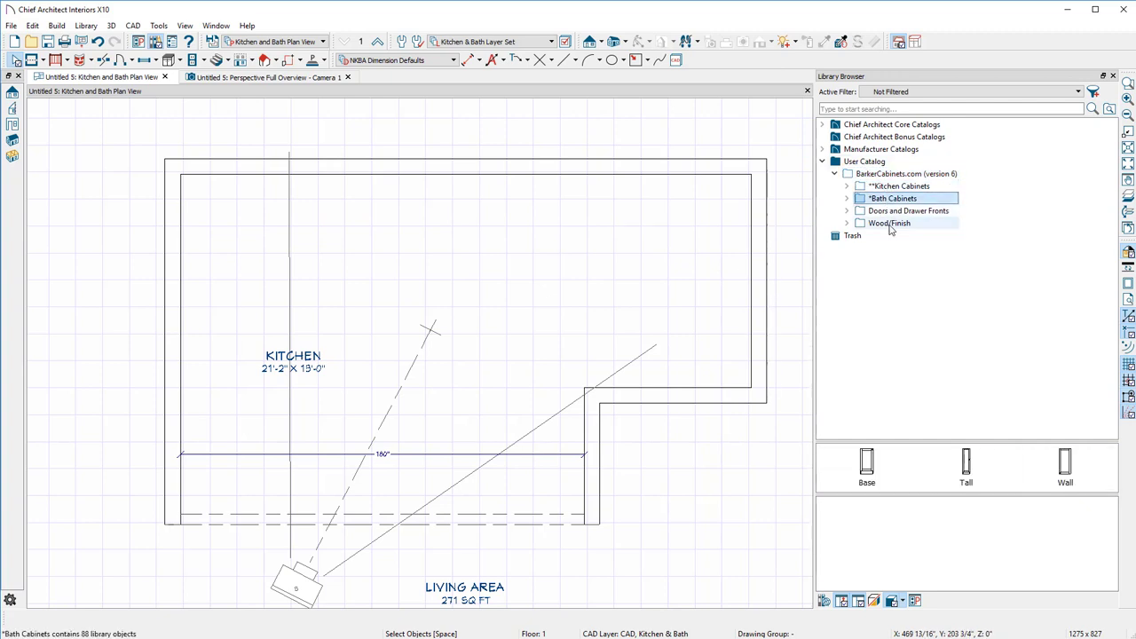
pyautogui.click(889, 211)
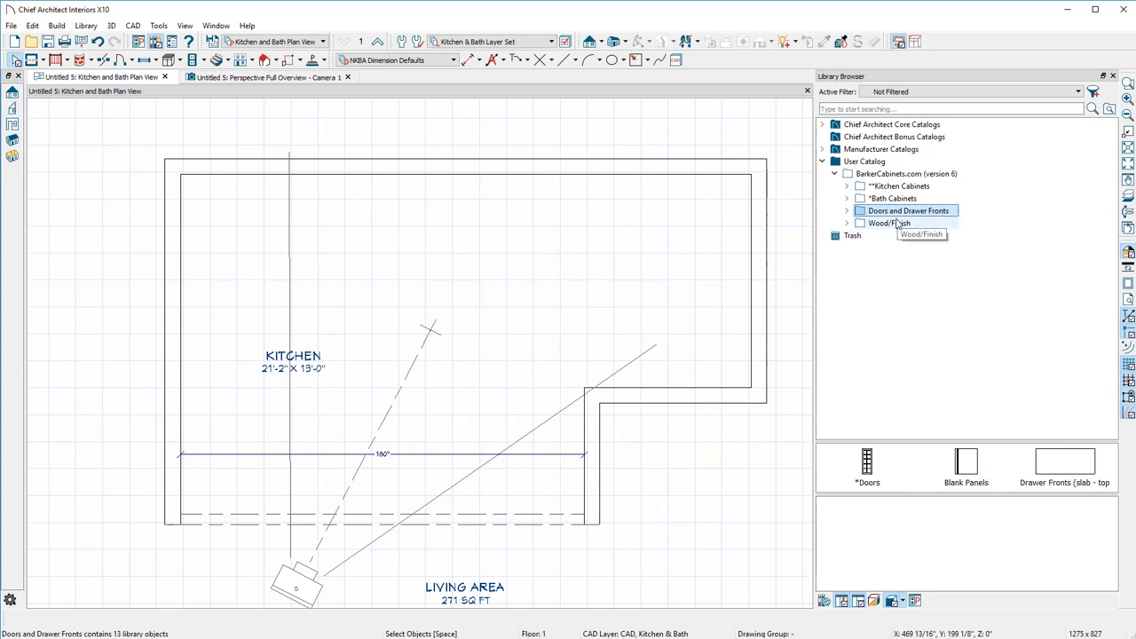
pyautogui.click(900, 227)
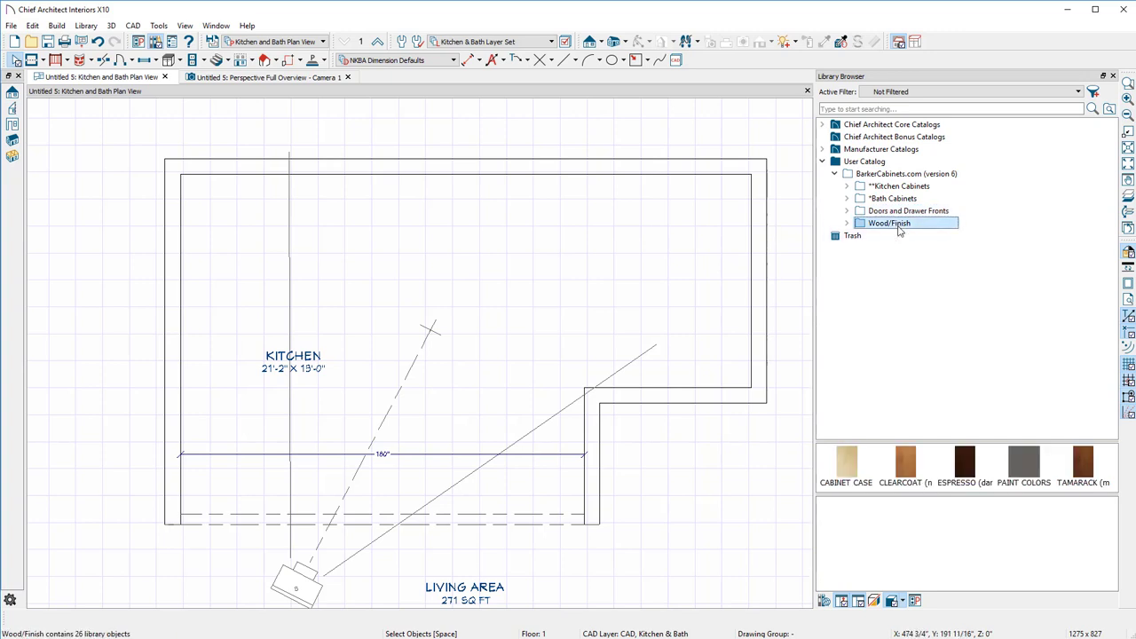
pyautogui.click(899, 186)
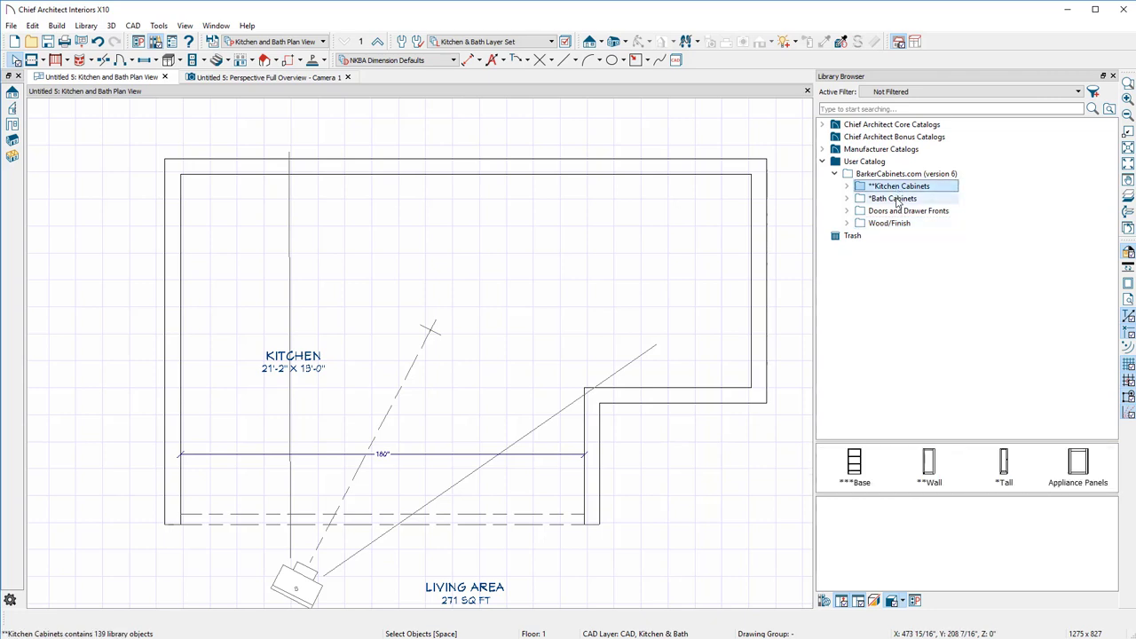
pyautogui.click(893, 198)
pyautogui.click(898, 186)
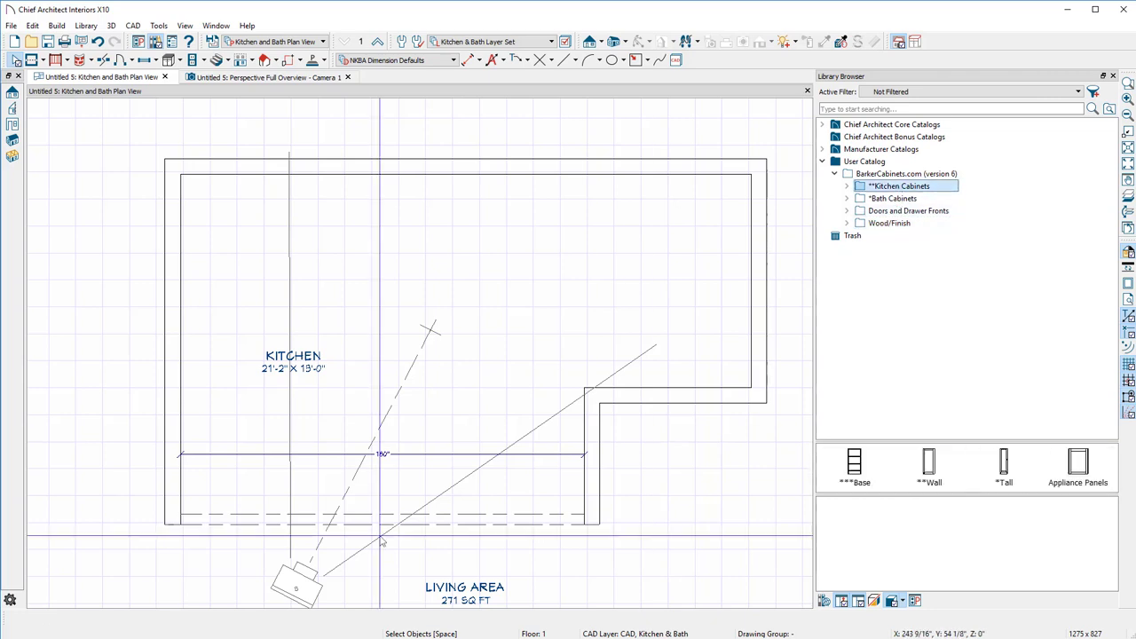
# - Expand Kitchen Cabinets > Base and step down to the Appliance Cases folder
pyautogui.click(847, 186)
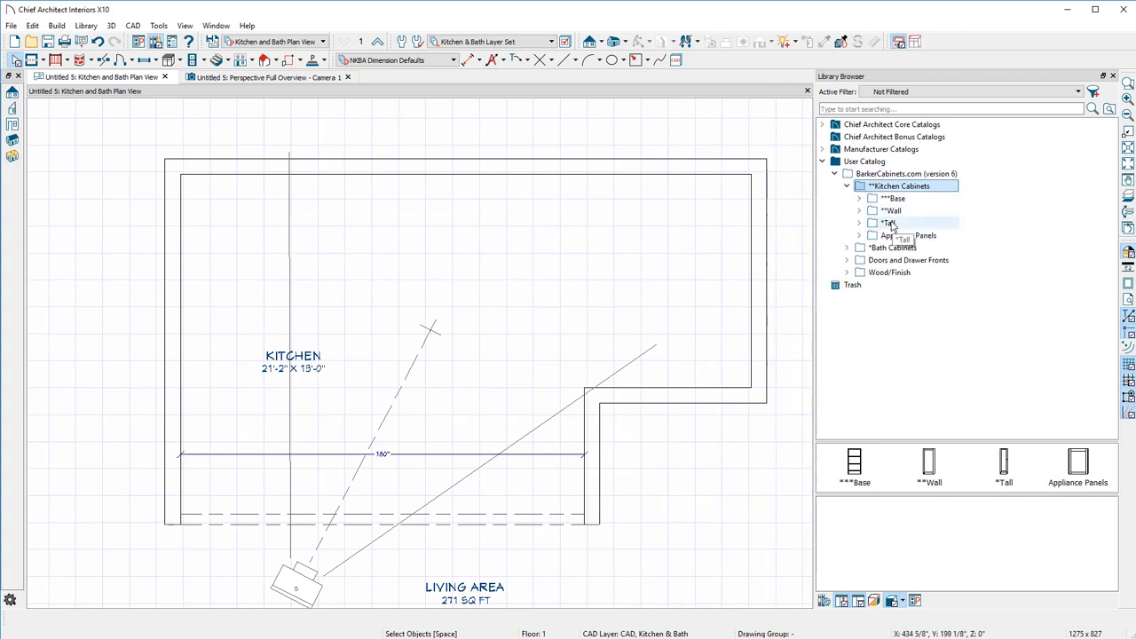
pyautogui.doubleClick(896, 200)
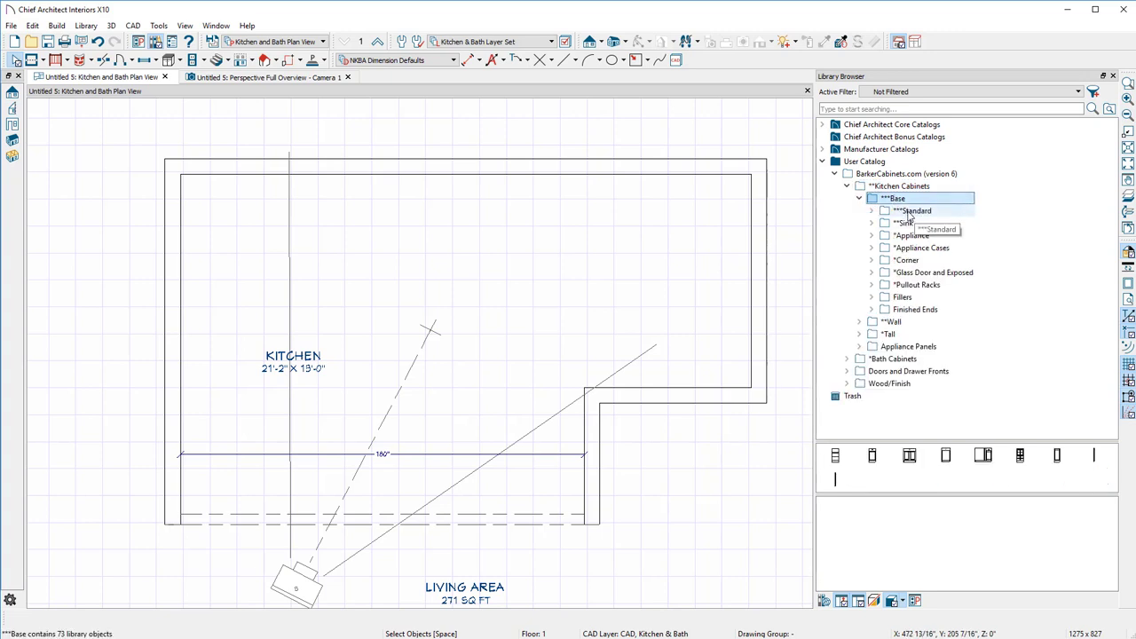
pyautogui.press('Down')
pyautogui.press('Down')
pyautogui.press('Down')
pyautogui.press('Down')
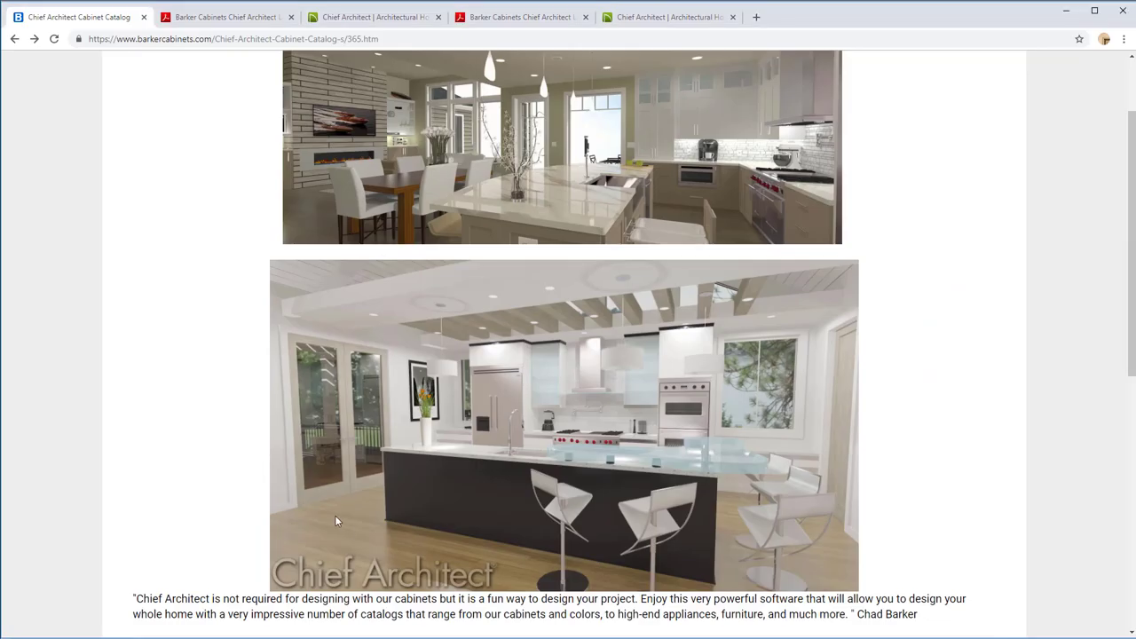
# - Browse barkercabinets.com's Kitchen menu and open the Kitchen Base Cabinets page
pyautogui.scroll(3, 568, 355)
pyautogui.moveTo(391, 69)
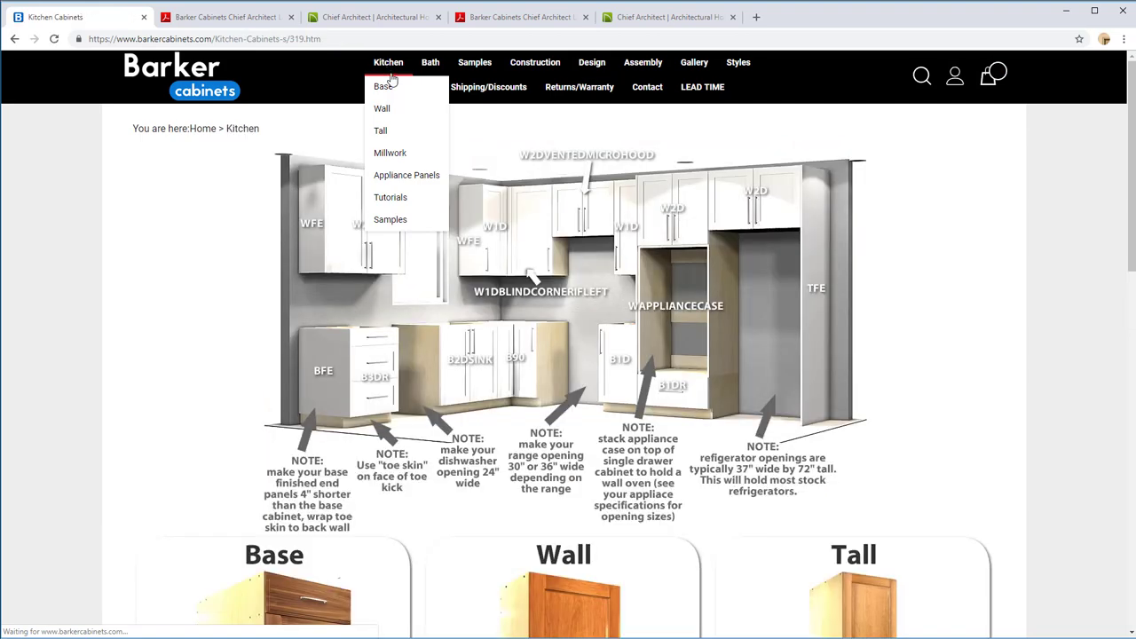
pyautogui.scroll(-2, 386, 303)
pyautogui.scroll(2, 387, 302)
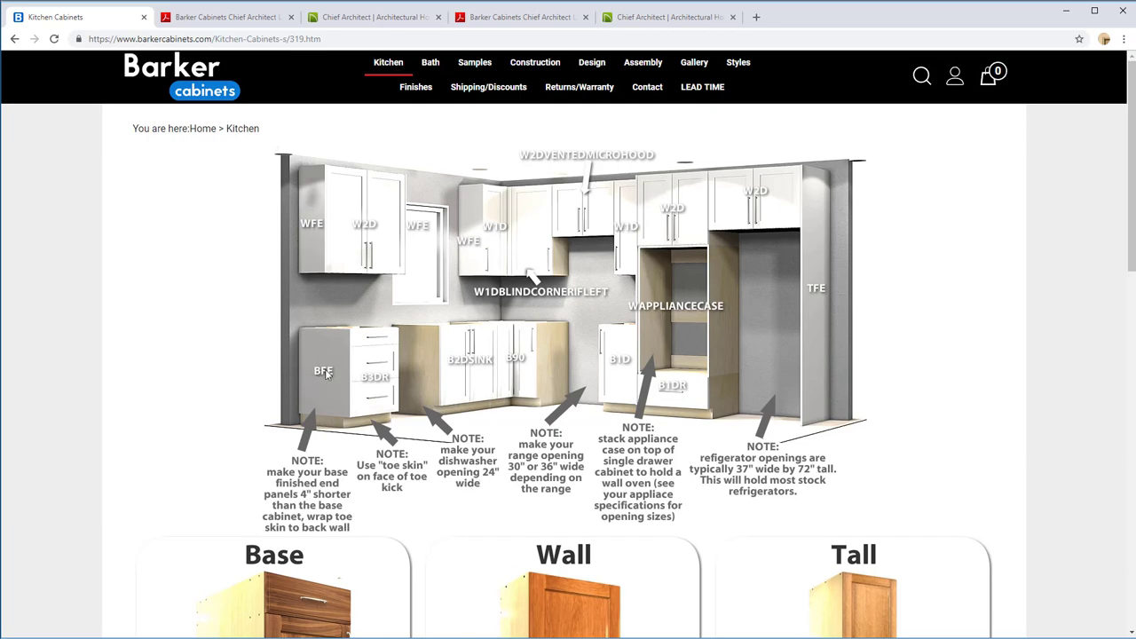
pyautogui.scroll(-3, 557, 320)
pyautogui.scroll(3, 428, 399)
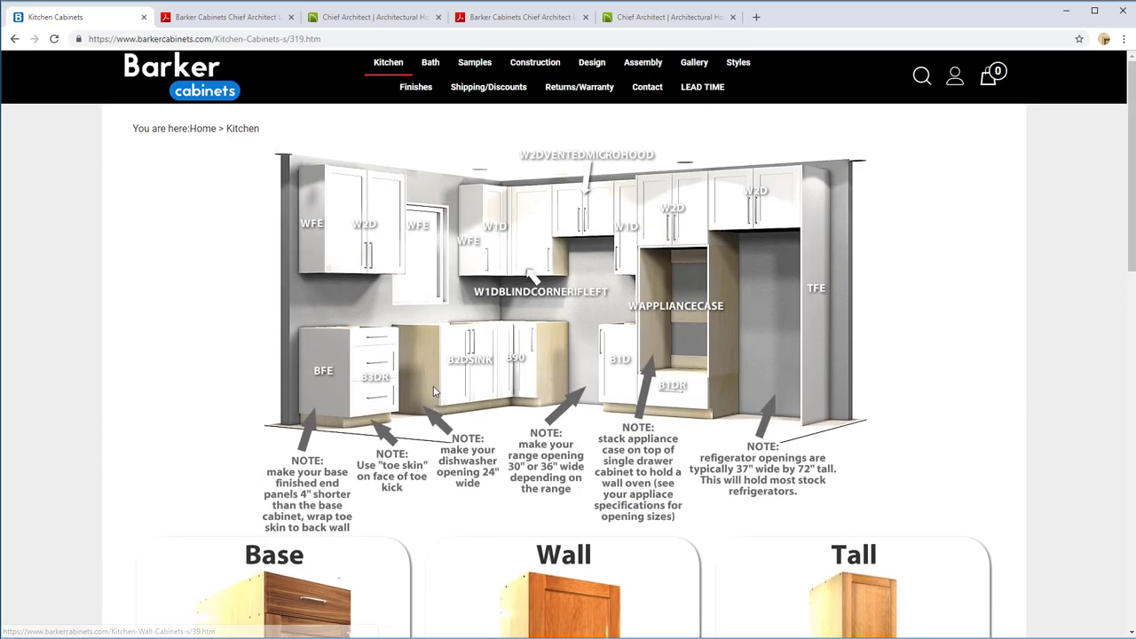
pyautogui.scroll(-4, 460, 415)
pyautogui.click(313, 322)
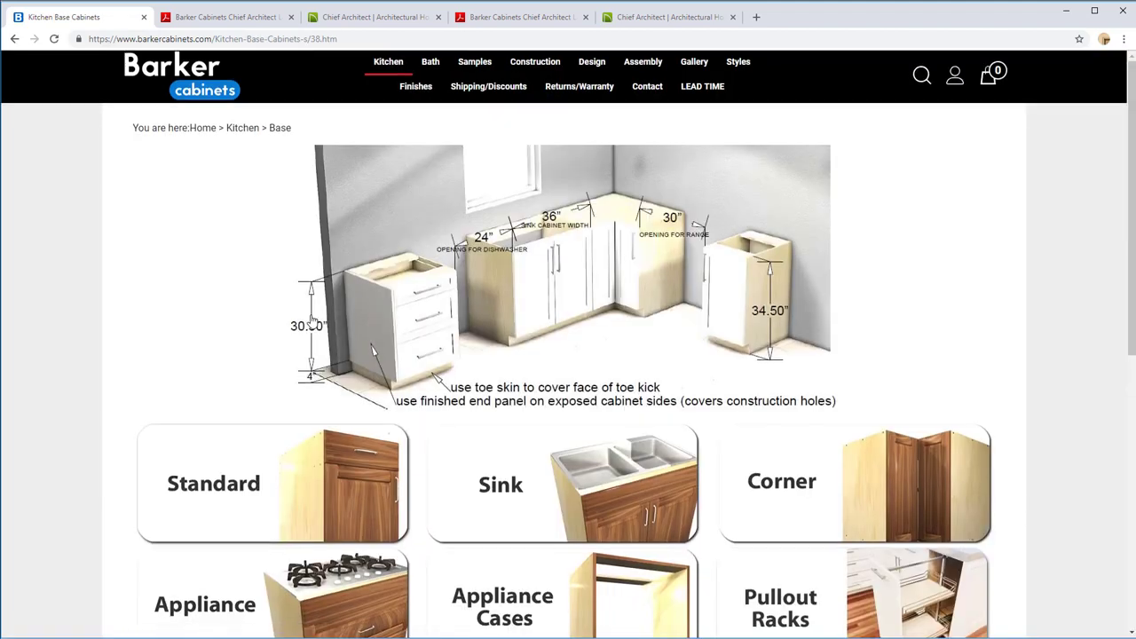
pyautogui.scroll(-2, 312, 321)
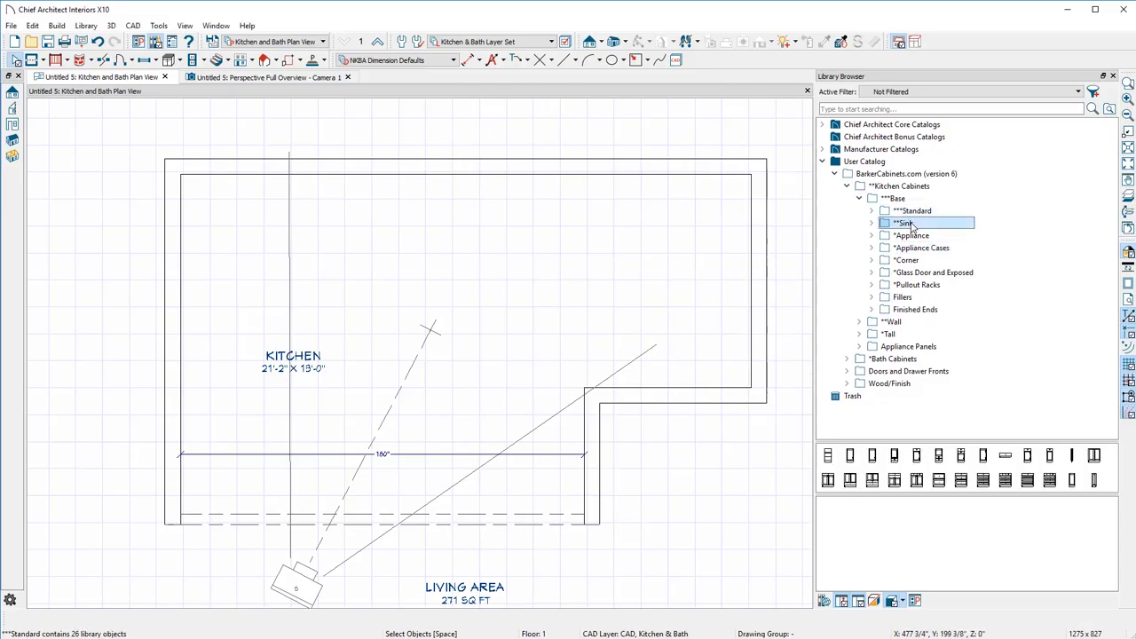
# - Pick B90ADJV2 from Base > Corner, drop it in the top-right corner, and check it in 3D
pyautogui.doubleClick(900, 262)
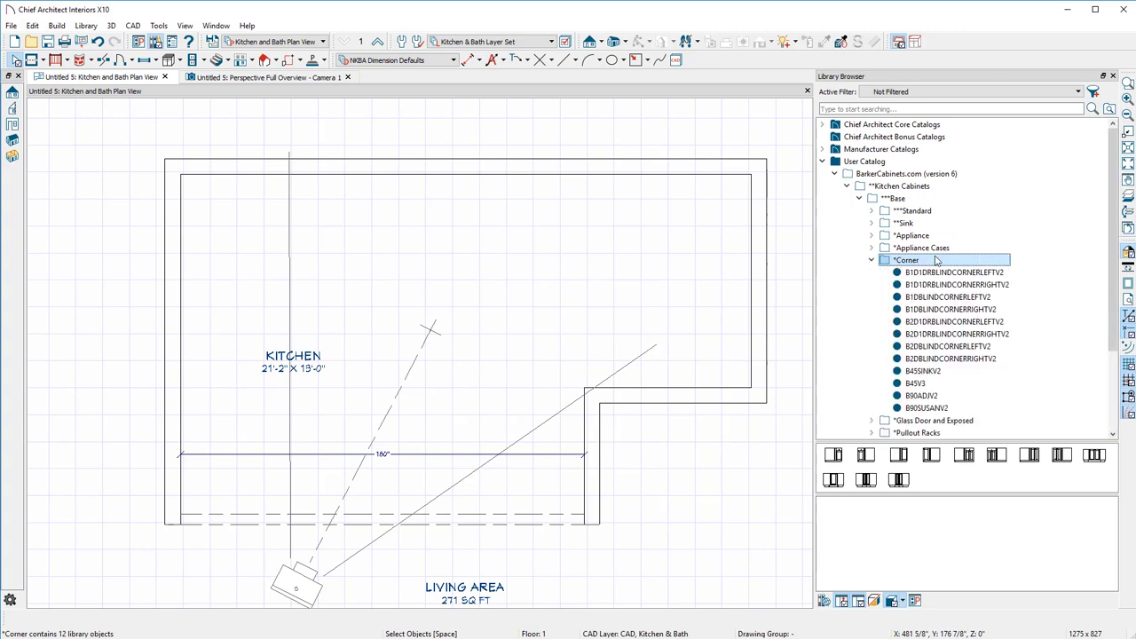
pyautogui.click(936, 397)
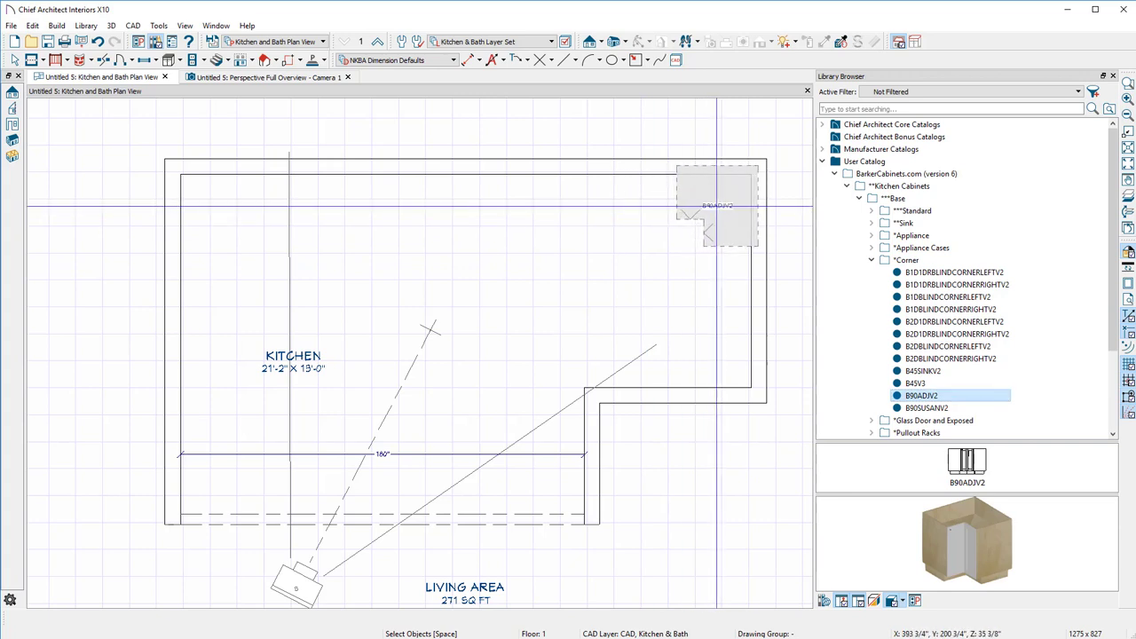
pyautogui.click(711, 213)
pyautogui.click(216, 78)
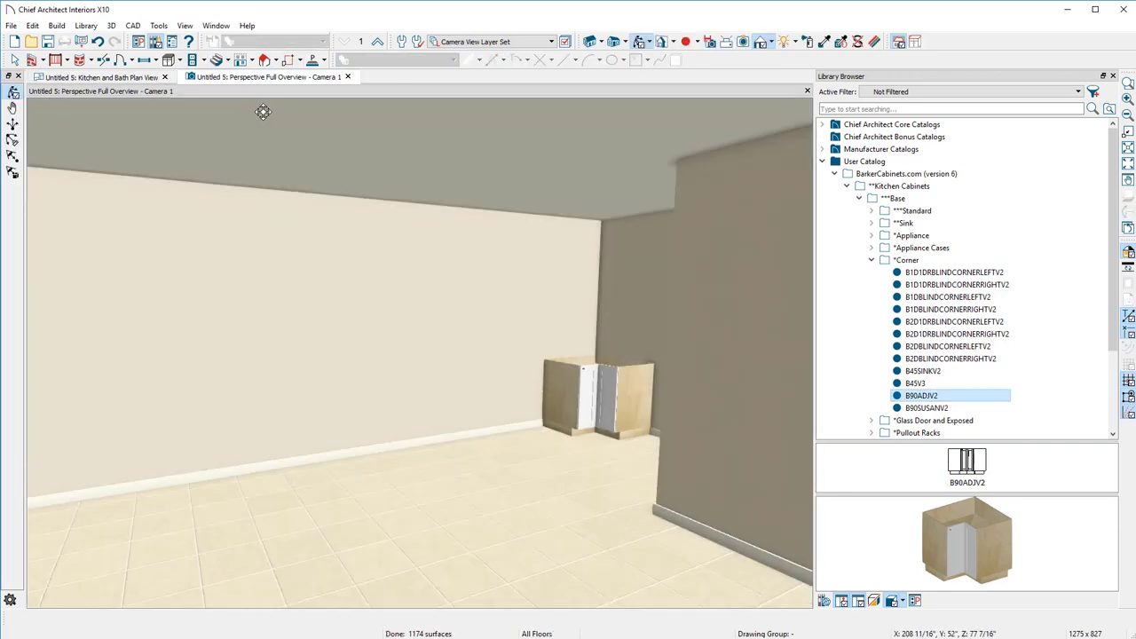
pyautogui.scroll(-3, 532, 362)
pyautogui.scroll(5, 474, 376)
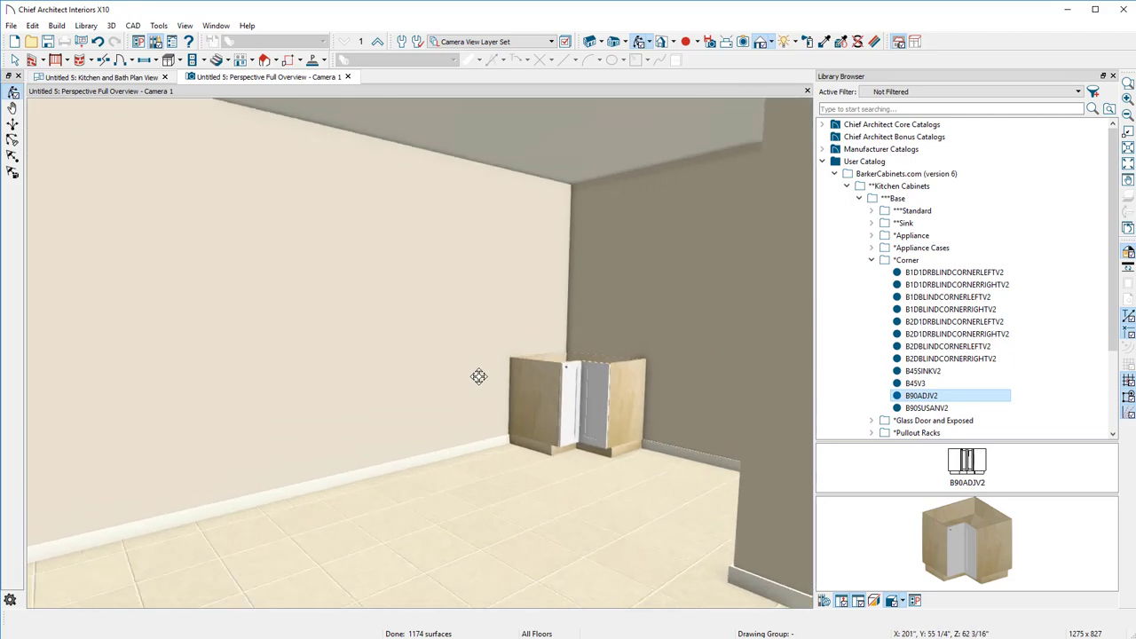
# - Place the B90ADJV2 corner base cabinet into the kitchen's back corner on the plan
pyautogui.click(104, 79)
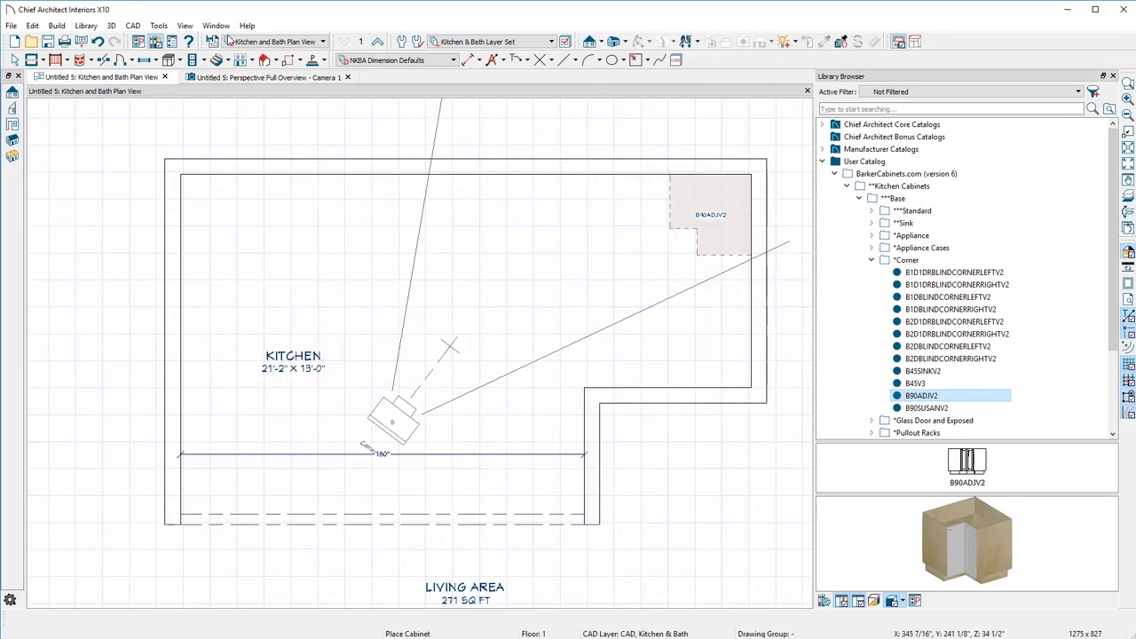
pyautogui.click(216, 25)
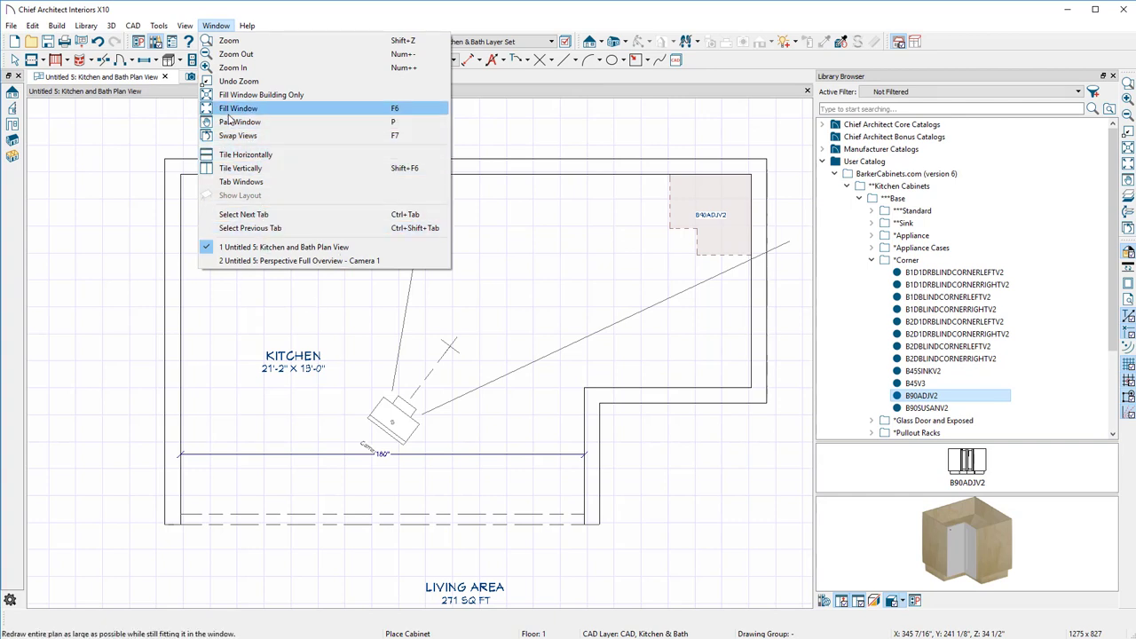
pyautogui.click(364, 82)
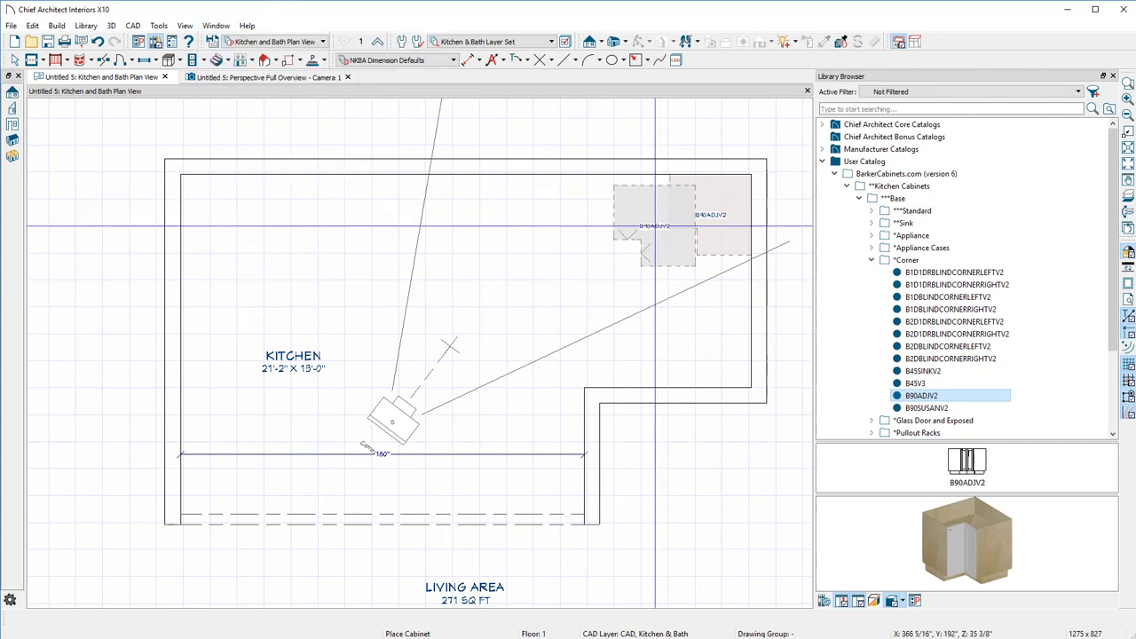
pyautogui.scroll(3, 661, 222)
pyautogui.scroll(-2, 692, 215)
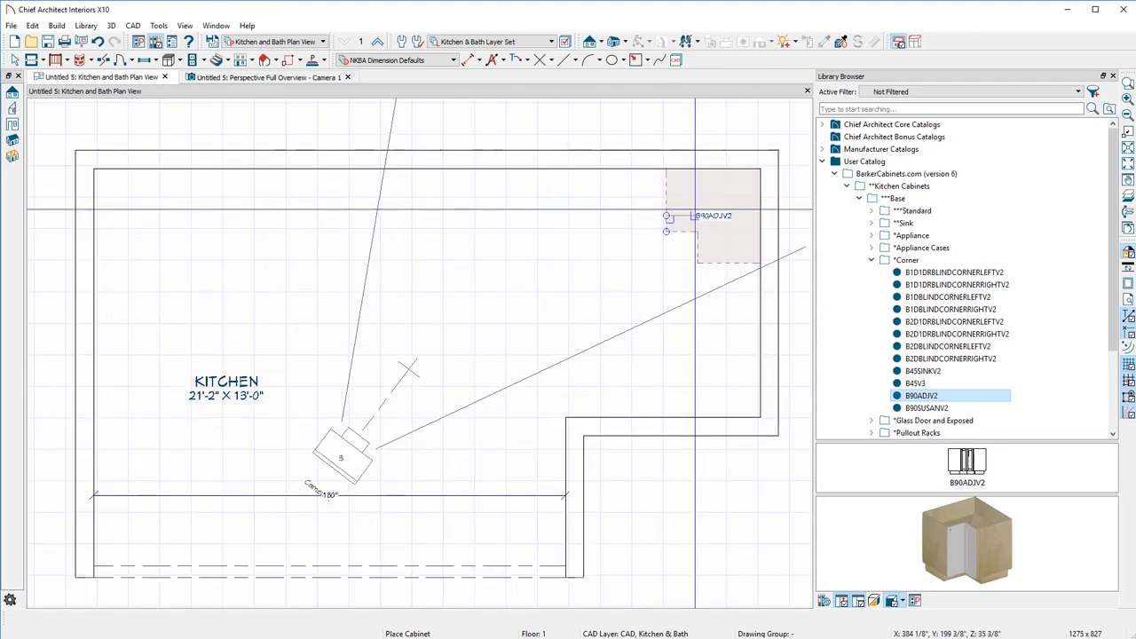
pyautogui.scroll(1, 695, 215)
pyautogui.click(695, 216)
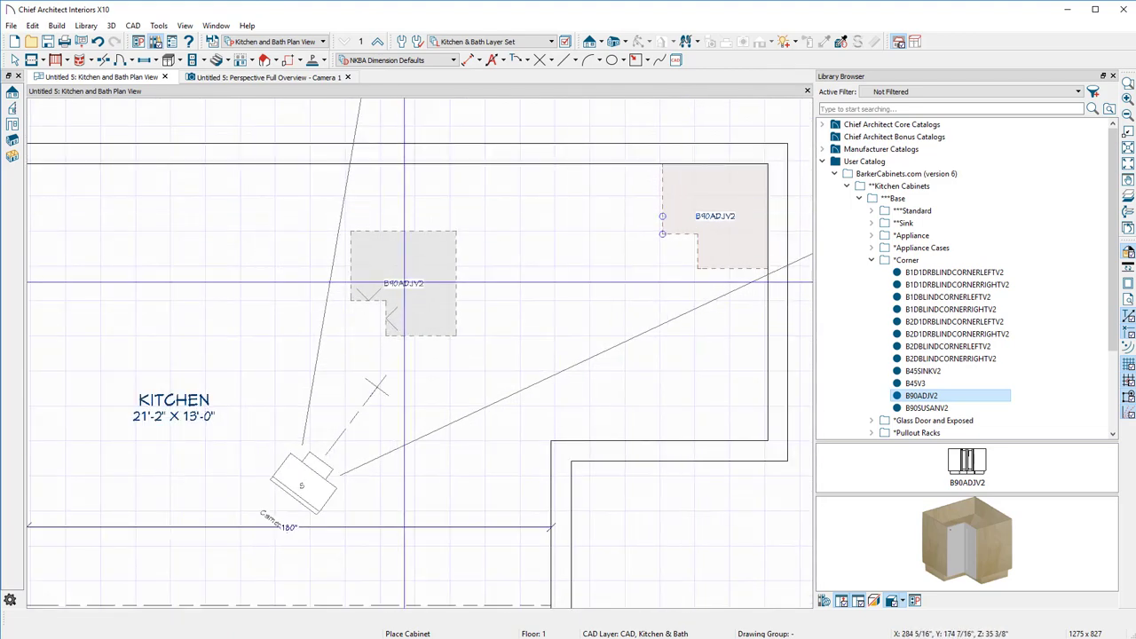
pyautogui.press('space')
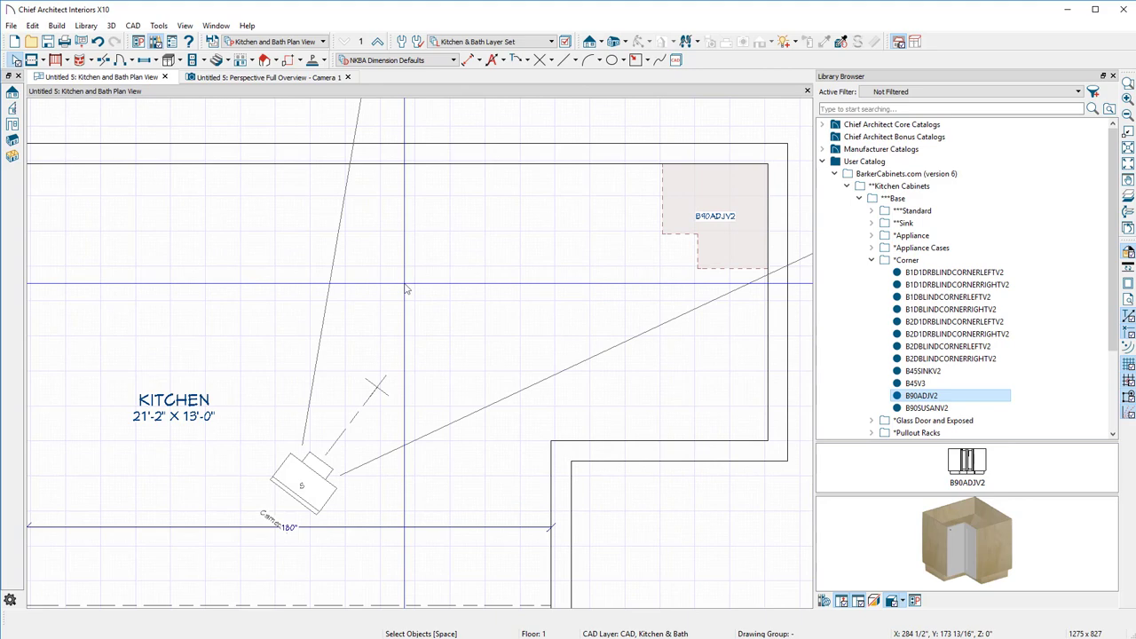
# - Open a full overview 3D camera view and orbit around to inspect the corner cabinet
pyautogui.hotkey('alt', 'w')
pyautogui.press('v')
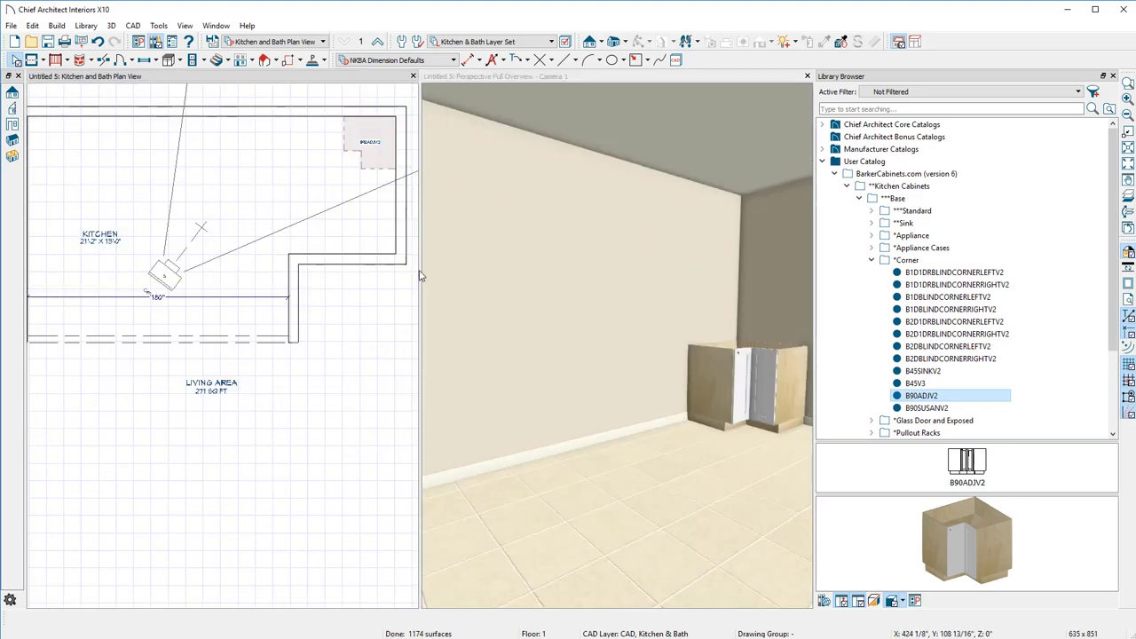
pyautogui.click(808, 76)
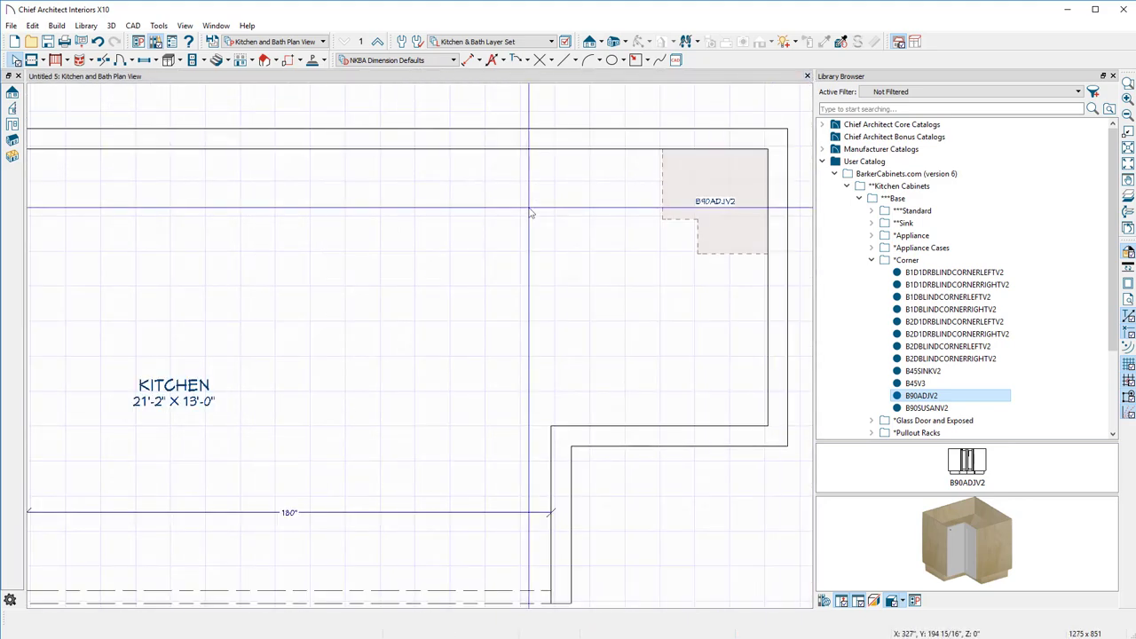
pyautogui.scroll(1, 399, 193)
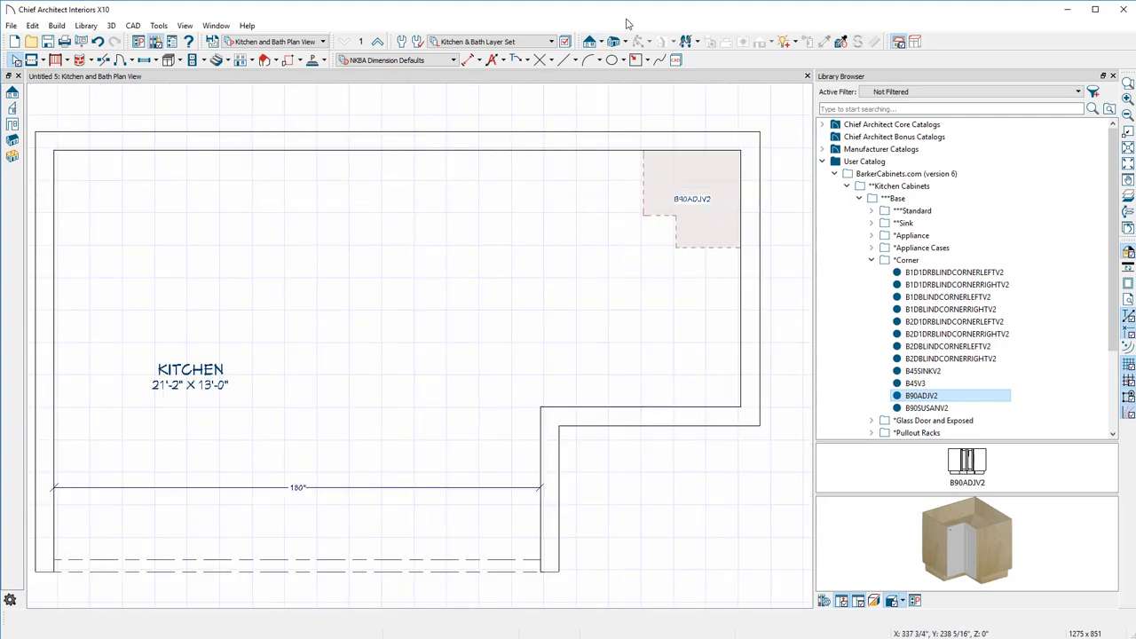
pyautogui.click(612, 44)
pyautogui.moveTo(334, 289); pyautogui.dragTo(494, 256)
pyautogui.scroll(8, 493, 256)
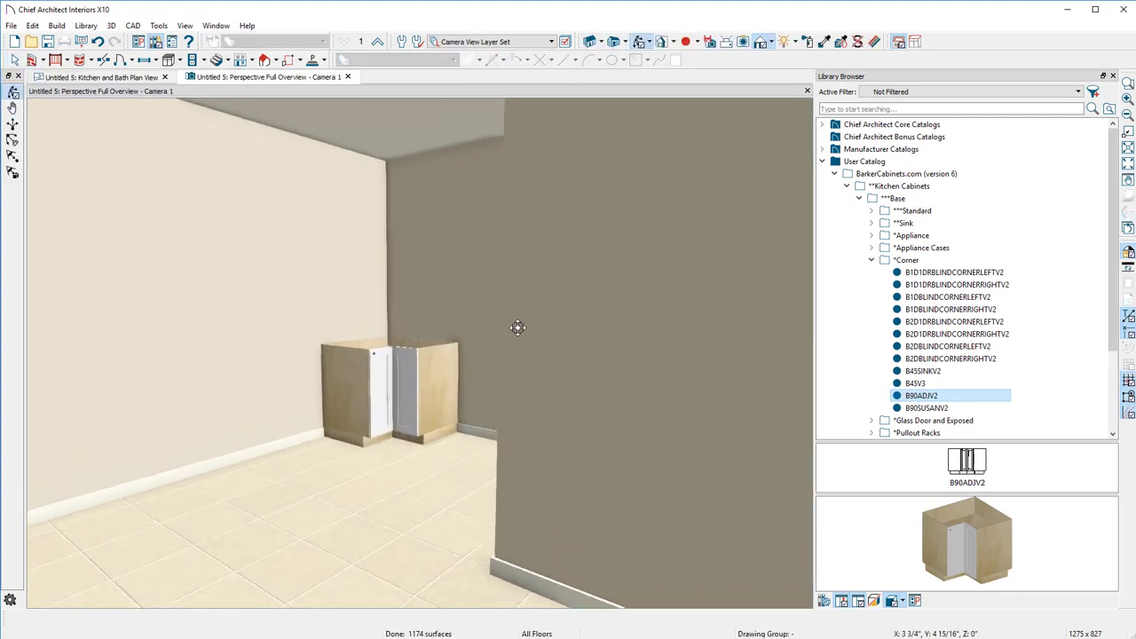
pyautogui.moveTo(475, 336); pyautogui.dragTo(659, 271)
pyautogui.scroll(4, 640, 293)
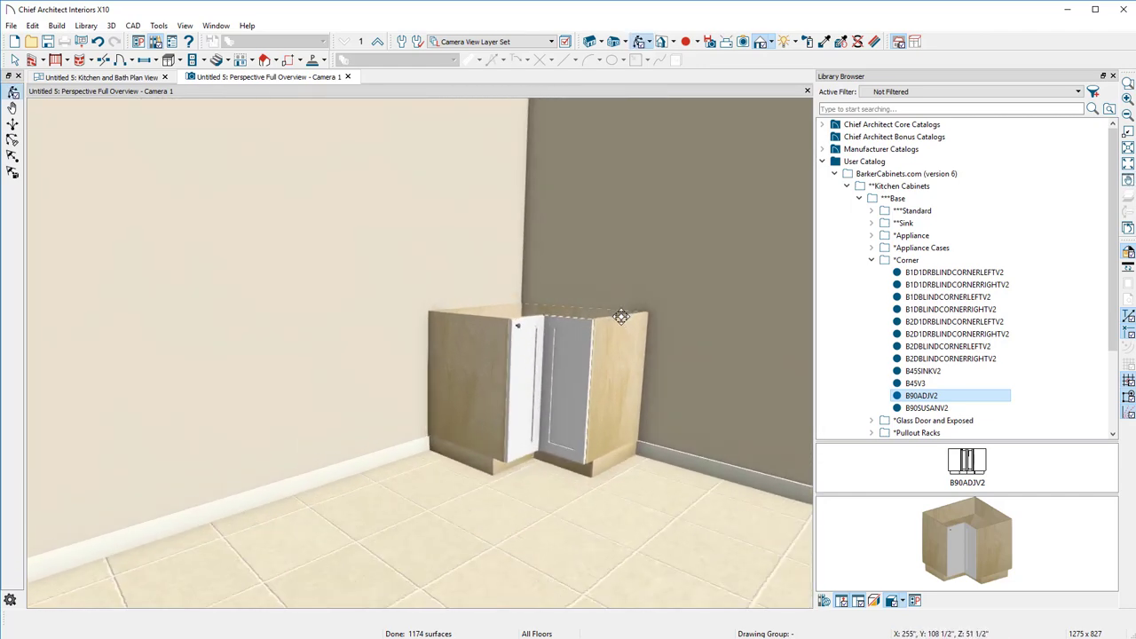
# - Place a B2D two-door base cabinet beside the B90ADJV2 corner cabinet on the plan
pyautogui.click(100, 77)
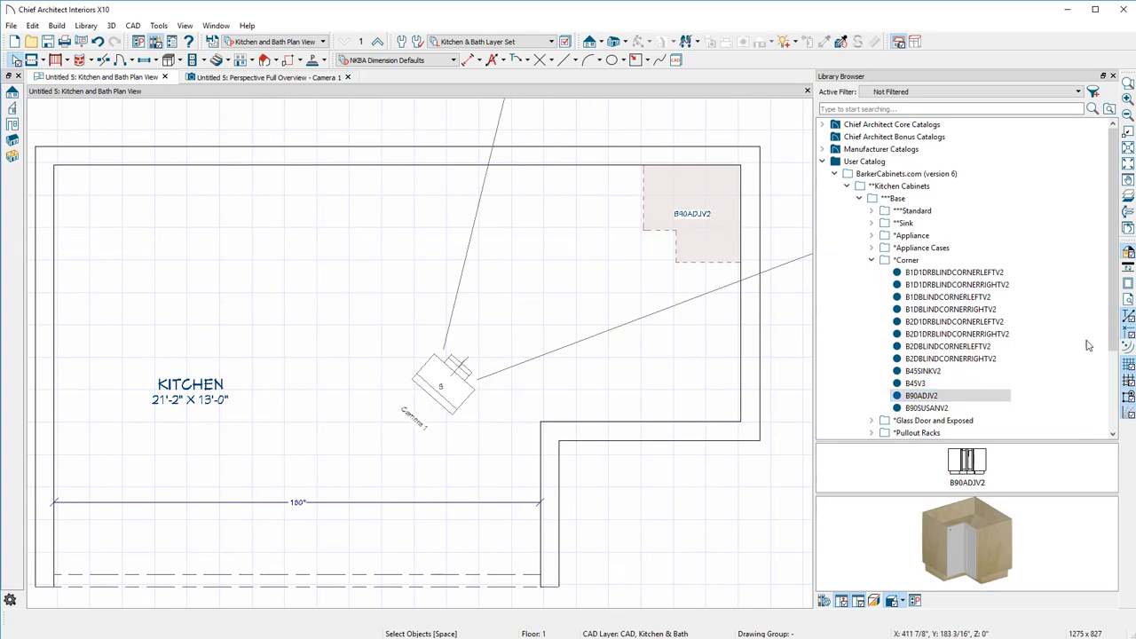
pyautogui.click(873, 261)
pyautogui.doubleClick(912, 211)
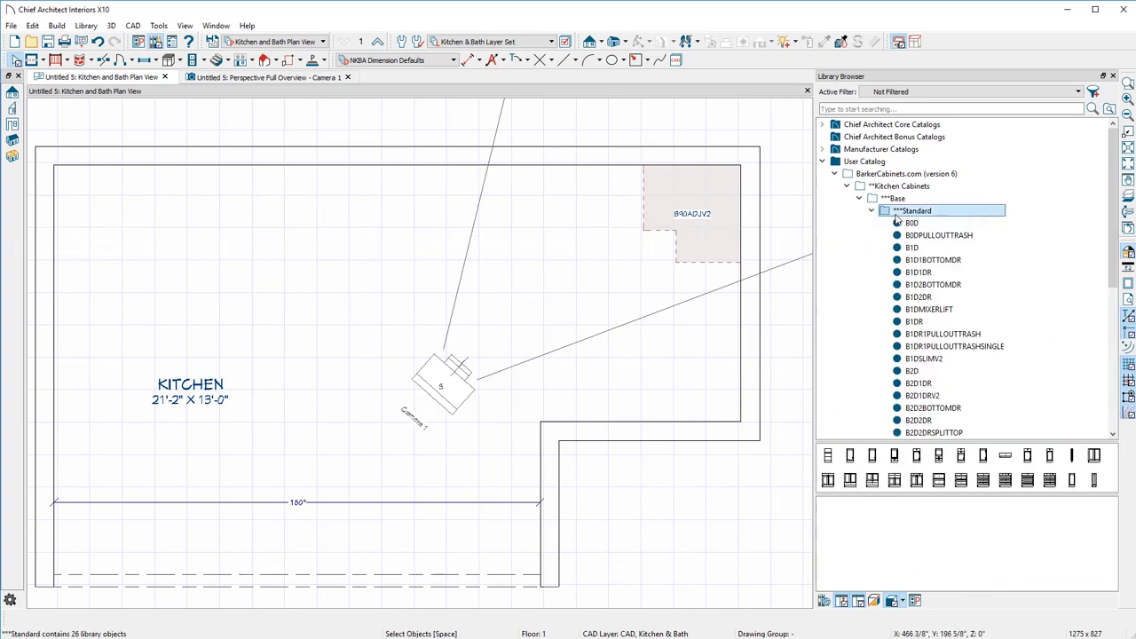
pyautogui.click(948, 374)
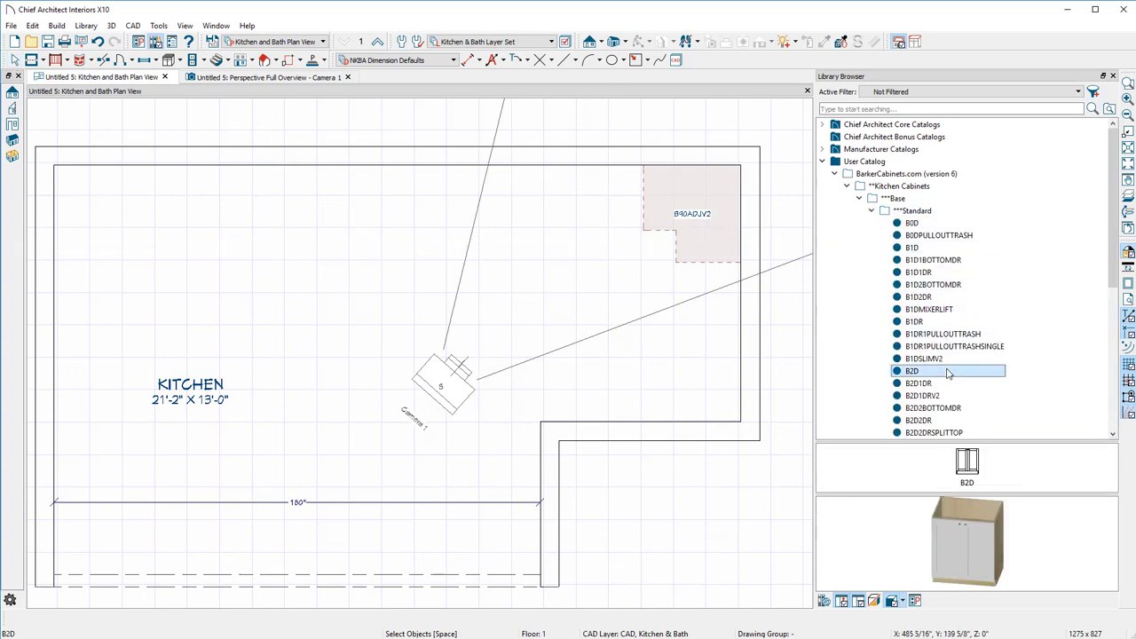
pyautogui.moveTo(949, 374); pyautogui.dragTo(608, 197)
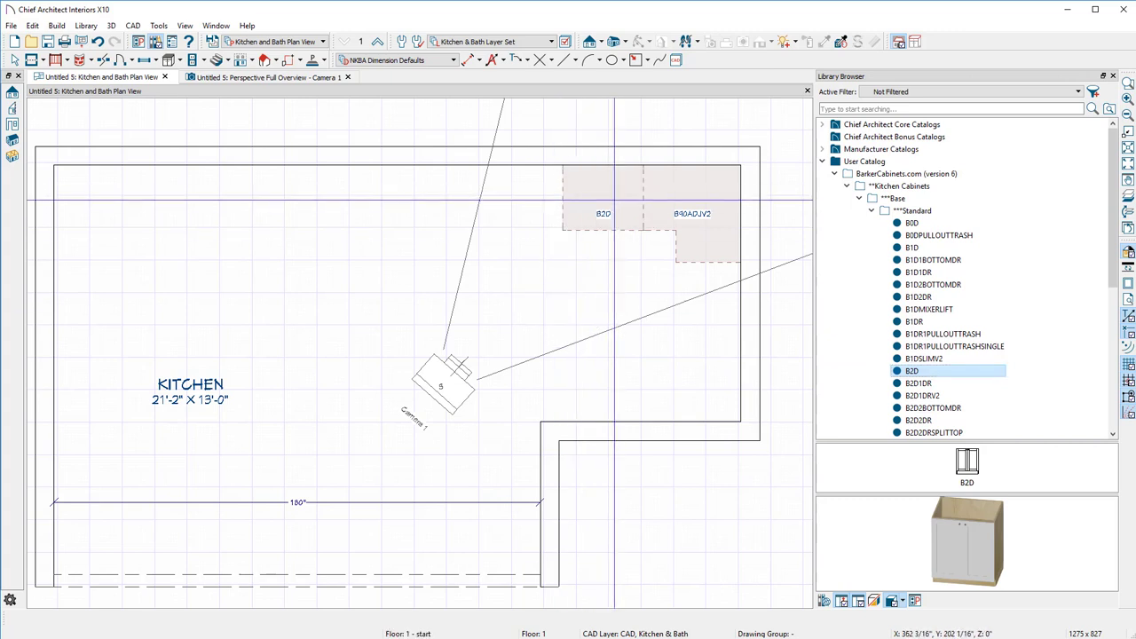
# - Try a W2D wall cabinet against the top wall on the plan, then delete it
pyautogui.click(859, 199)
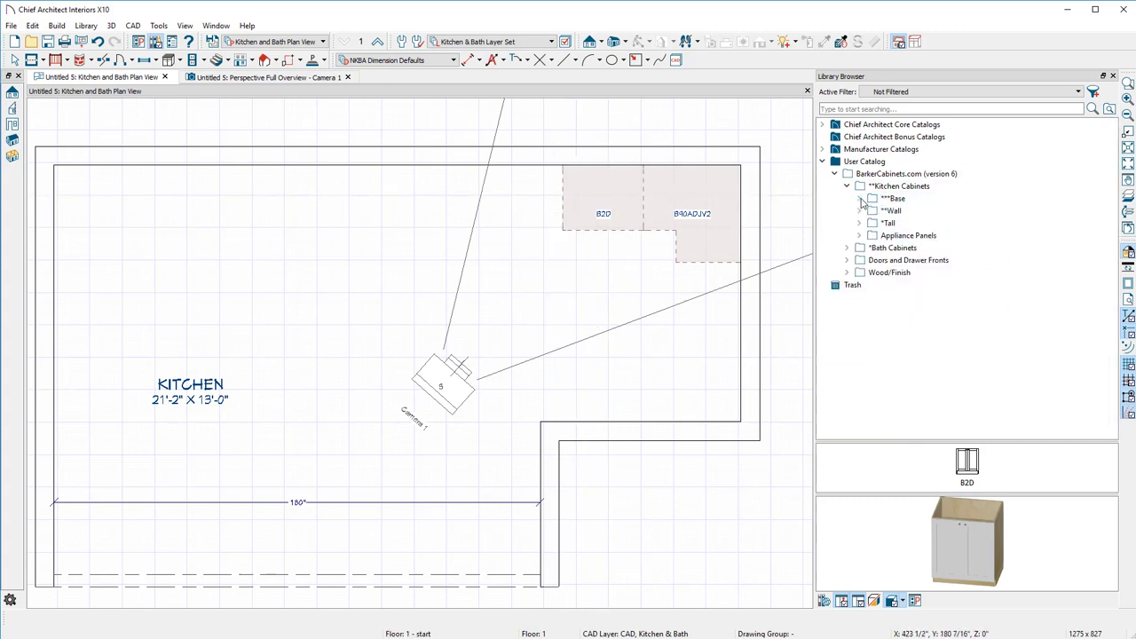
pyautogui.doubleClick(892, 210)
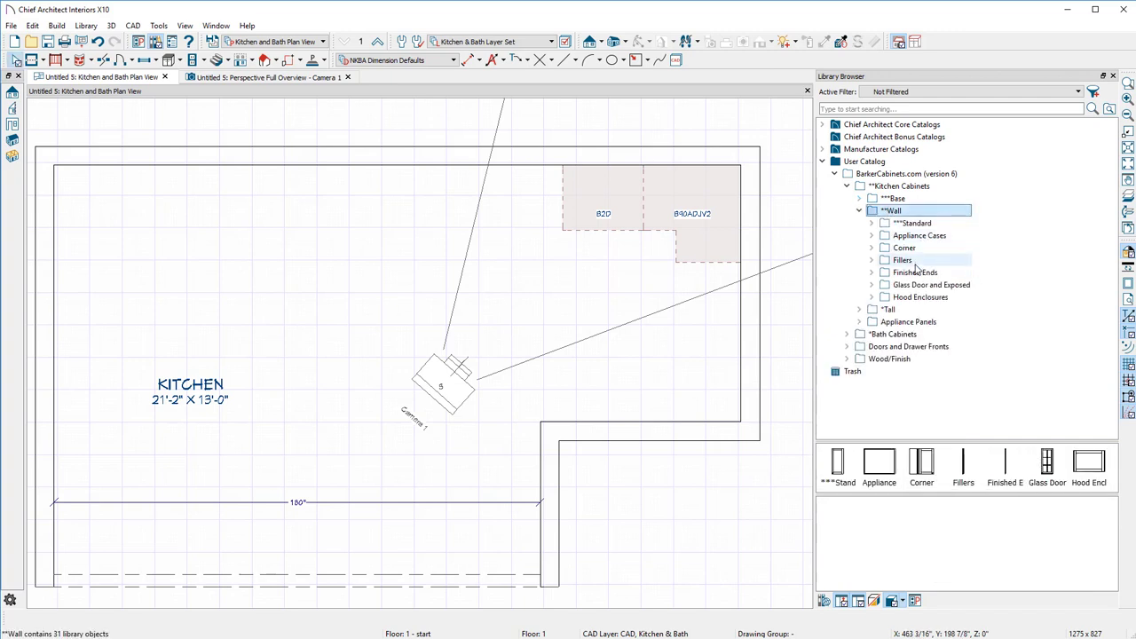
pyautogui.doubleClick(912, 223)
pyautogui.click(925, 297)
pyautogui.click(427, 181)
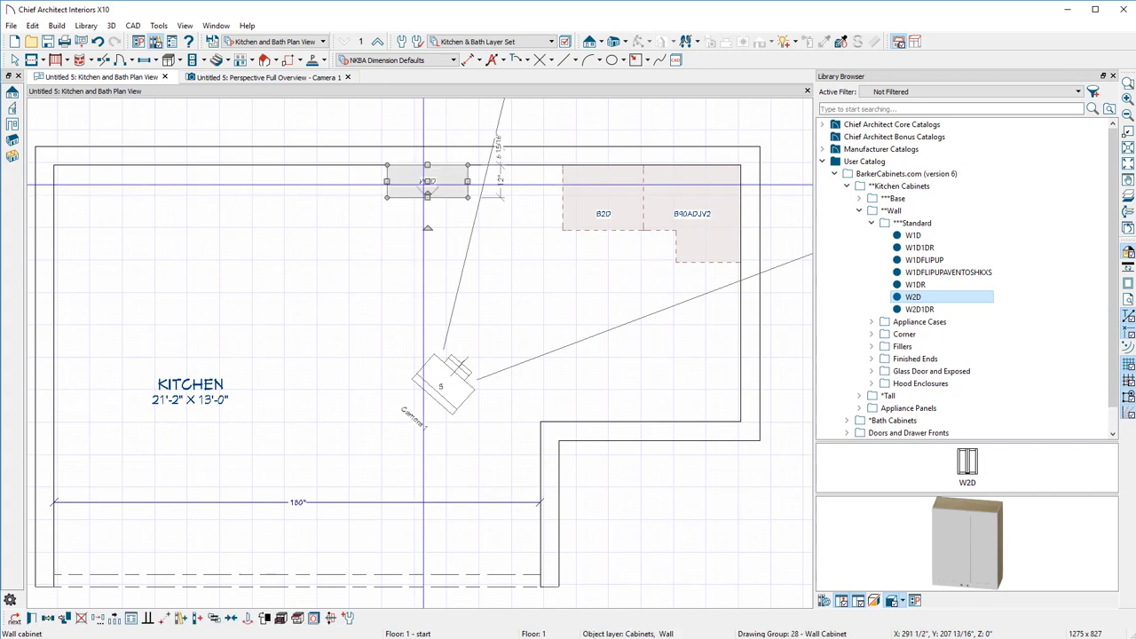
pyautogui.moveTo(427, 181); pyautogui.dragTo(497, 325)
pyautogui.press('Delete')
# - In the 3D view, hang the W2D wall cabinet above the two-door base cabinet
pyautogui.click(258, 78)
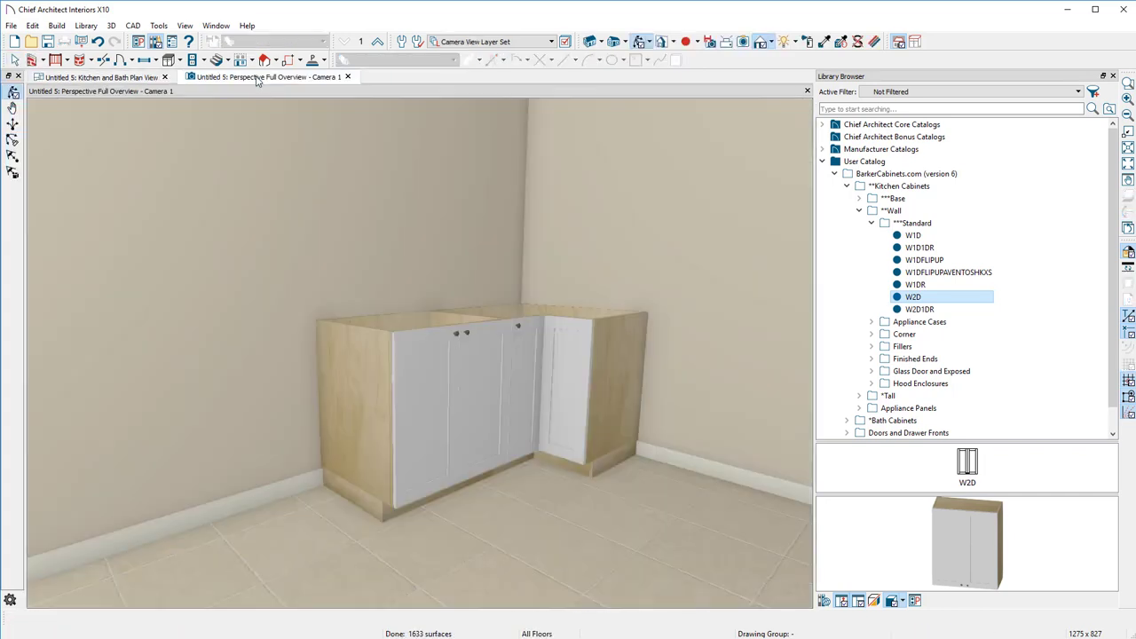
pyautogui.scroll(-5, 422, 180)
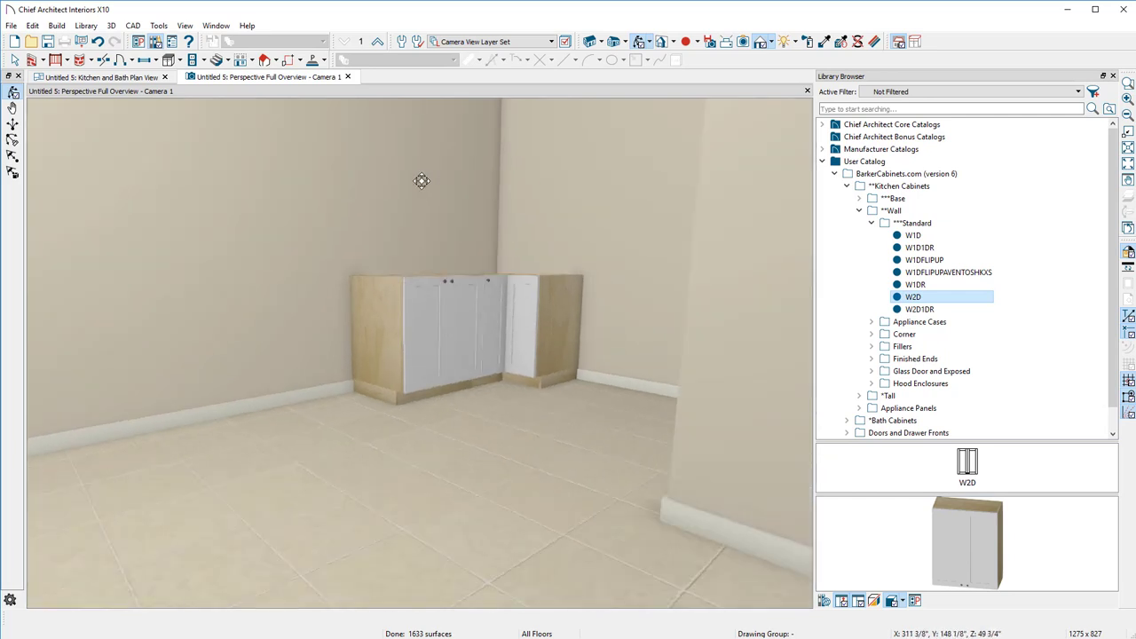
pyautogui.click(850, 296)
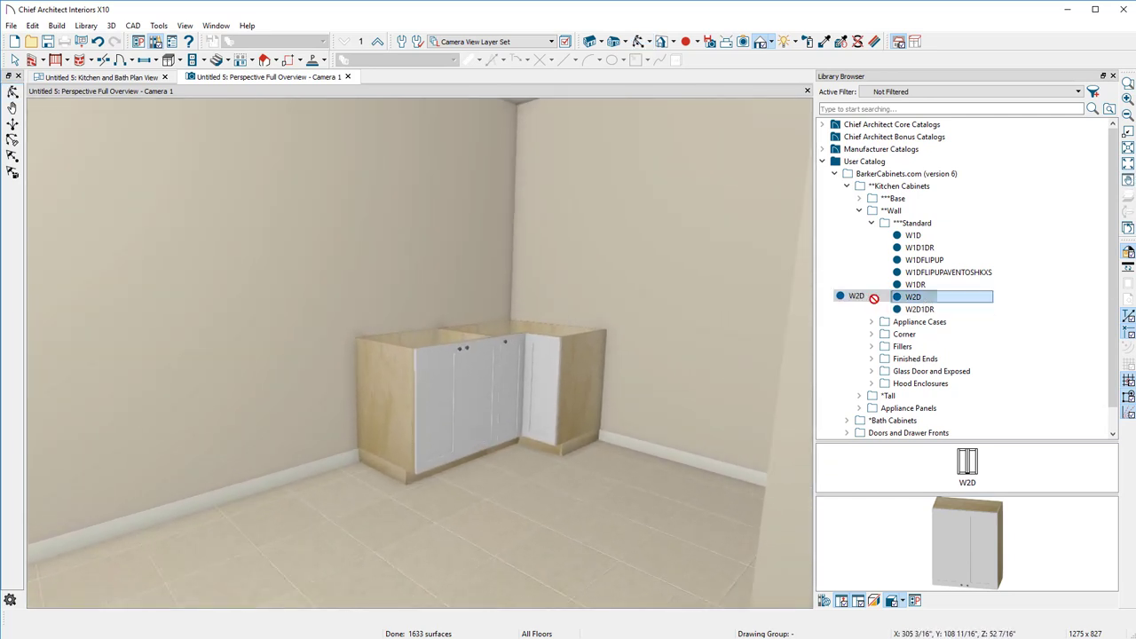
pyautogui.click(368, 217)
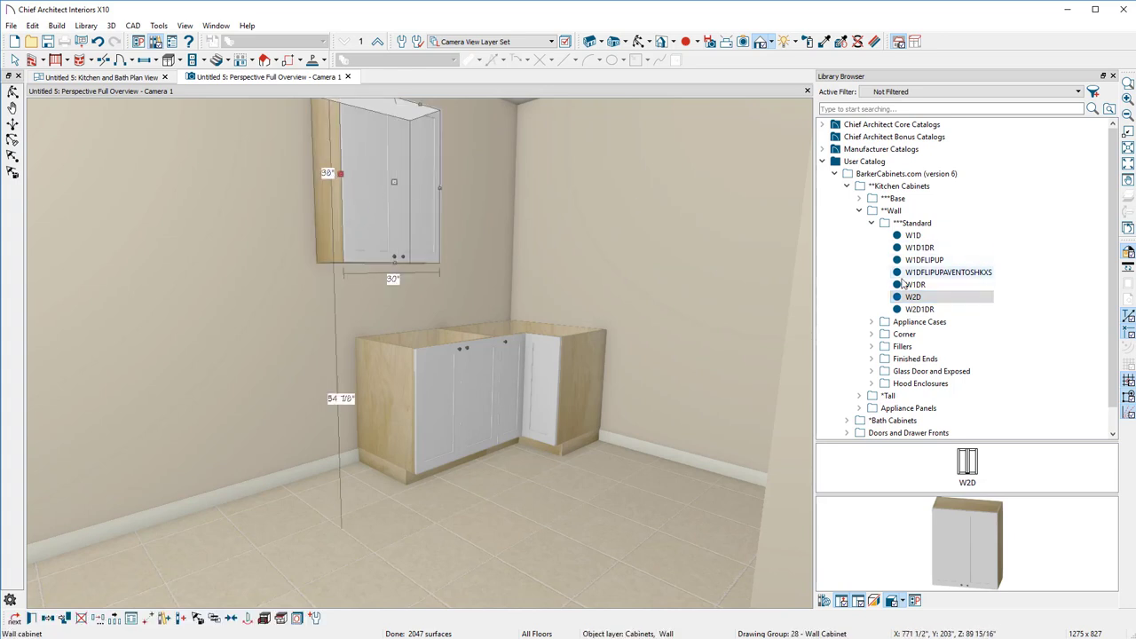
# - Trial a W1DFLIPUPAVENTOSHKXS flip-up wall cabinet on the left wall, resizing and moving it, then remove it
pyautogui.click(948, 271)
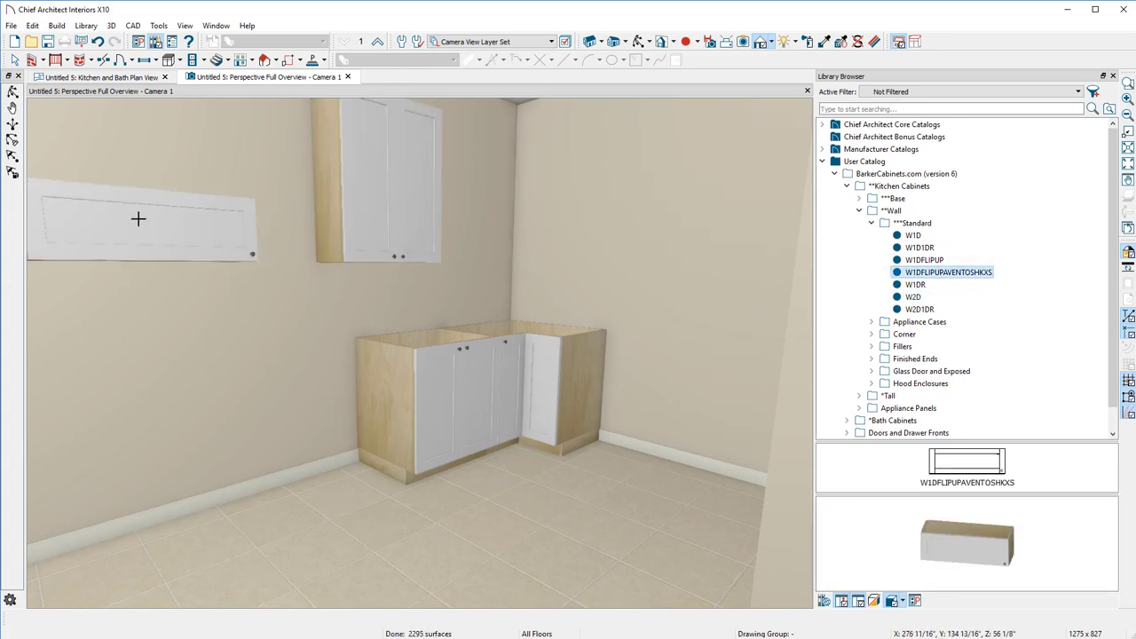
pyautogui.click(137, 219)
pyautogui.moveTo(254, 230); pyautogui.dragTo(290, 231)
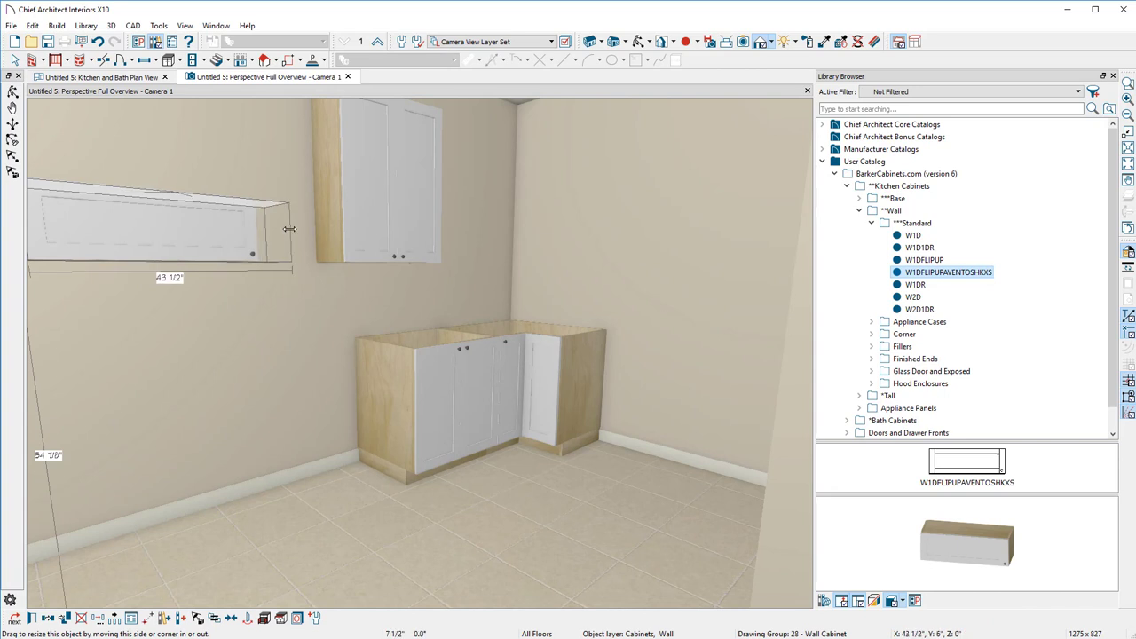
pyautogui.press('Escape')
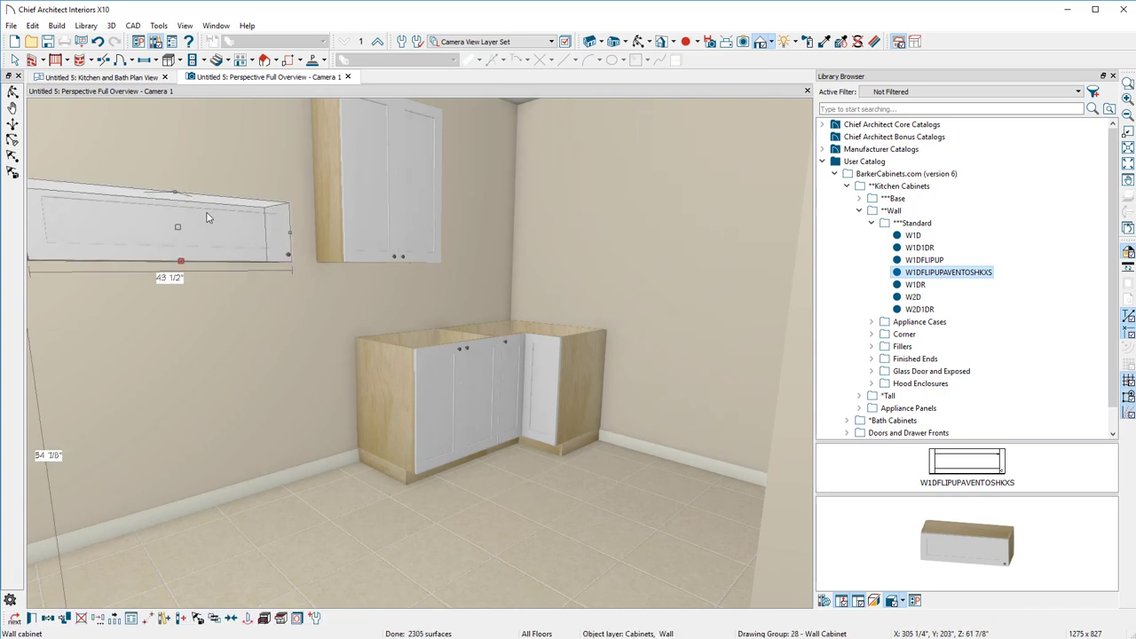
pyautogui.moveTo(174, 184); pyautogui.dragTo(174, 162)
pyautogui.click(401, 235)
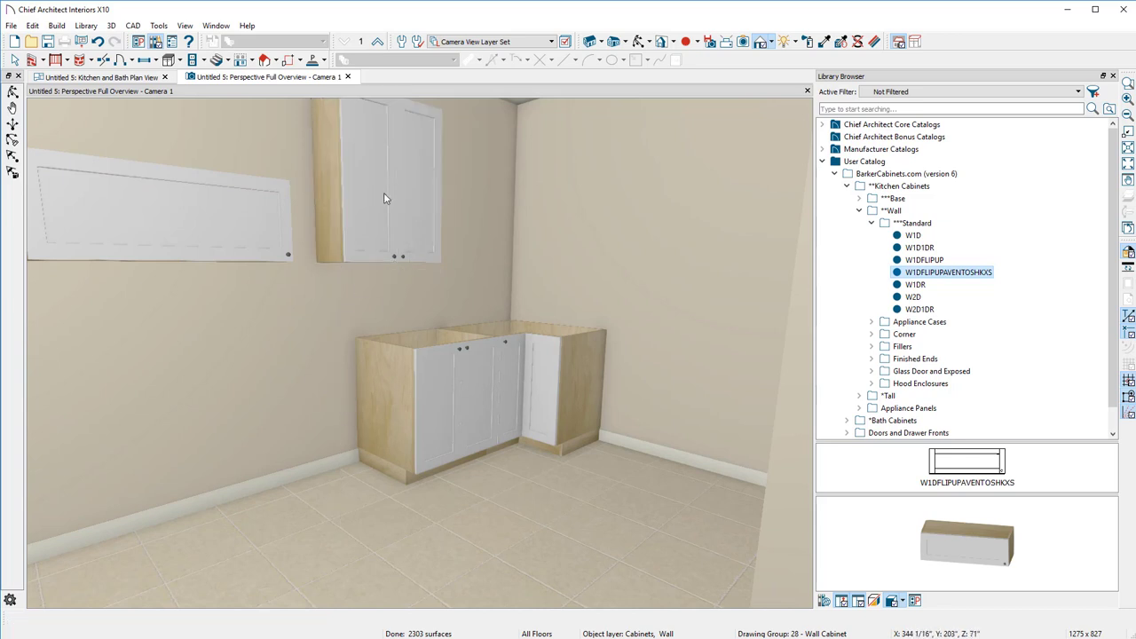
pyautogui.click(210, 233)
pyautogui.moveTo(210, 232); pyautogui.dragTo(334, 179)
pyautogui.press('Escape')
pyautogui.click(16, 59)
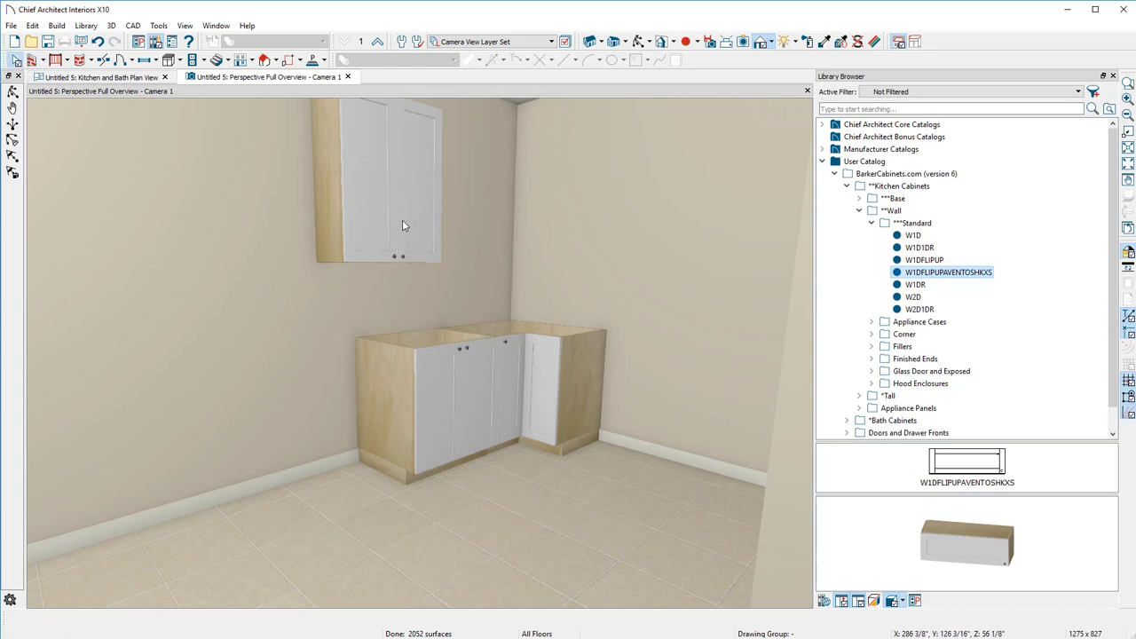
# - Place the W1DR wall cabinet on the left wall and check it against the W2D cabinet
pyautogui.click(402, 219)
pyautogui.press('Escape')
pyautogui.click(458, 401)
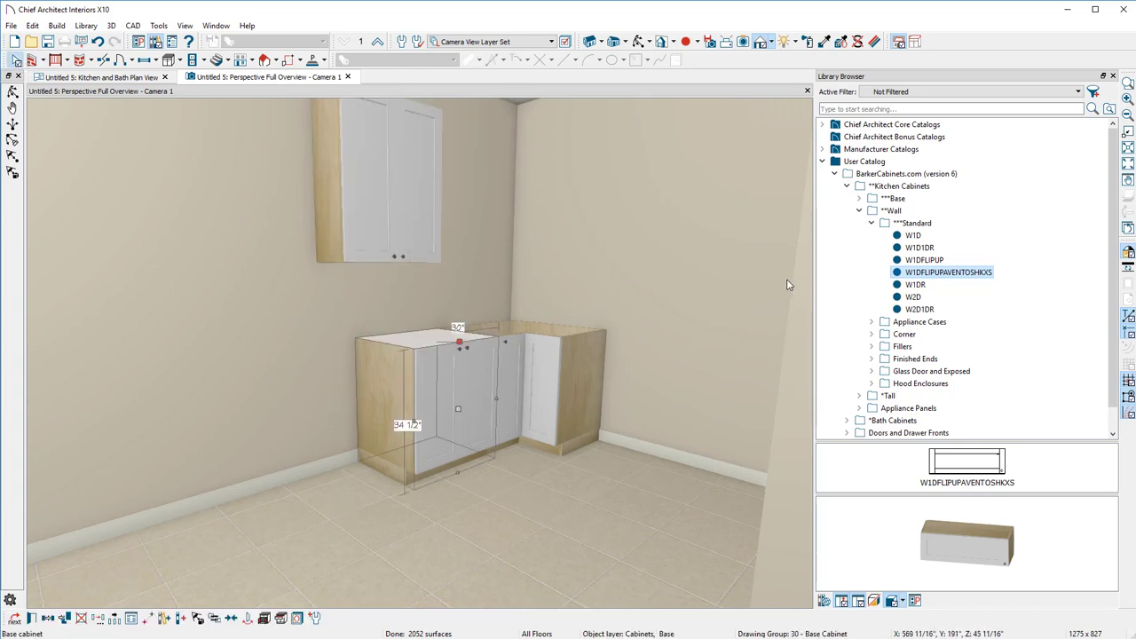
pyautogui.click(915, 285)
pyautogui.click(163, 271)
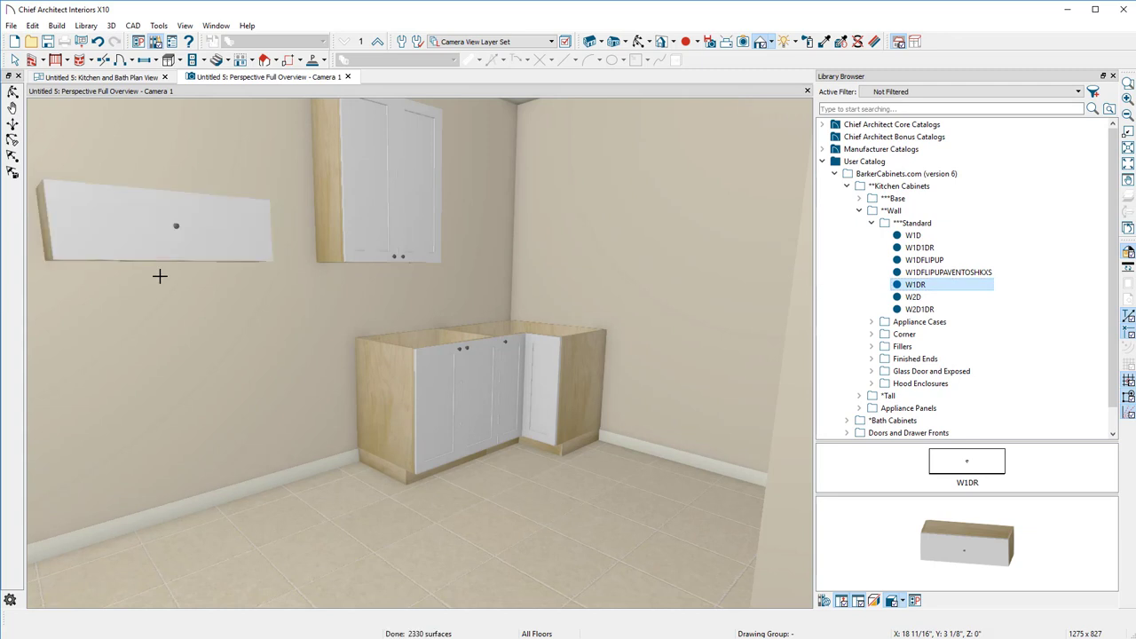
pyautogui.click(178, 230)
pyautogui.press('Escape')
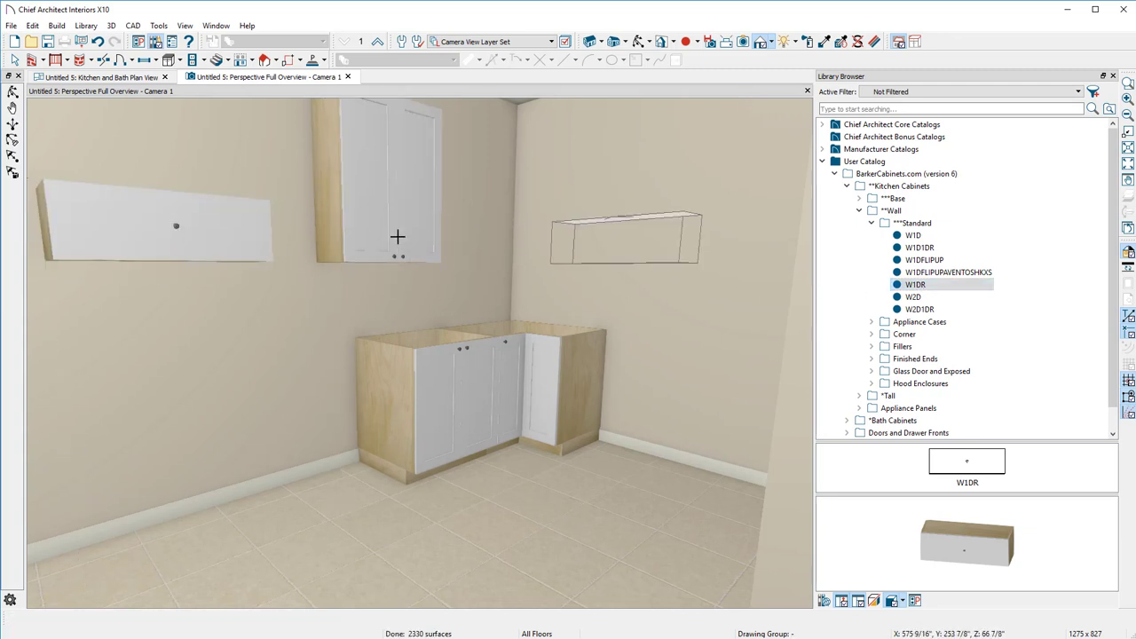
pyautogui.click(364, 236)
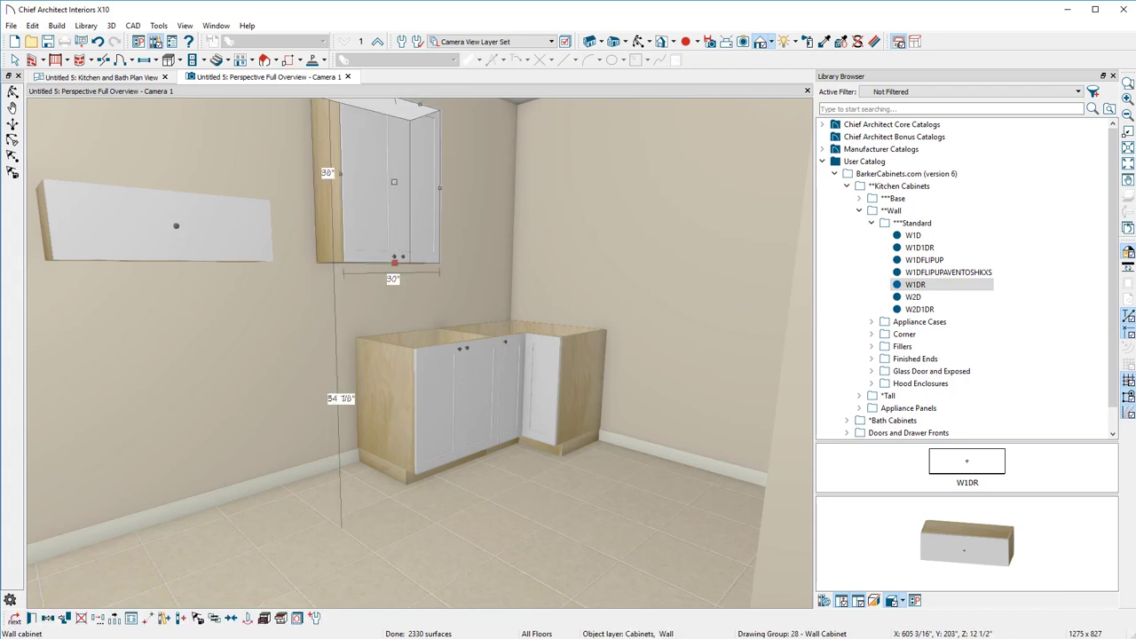
pyautogui.scroll(1, 420, 353)
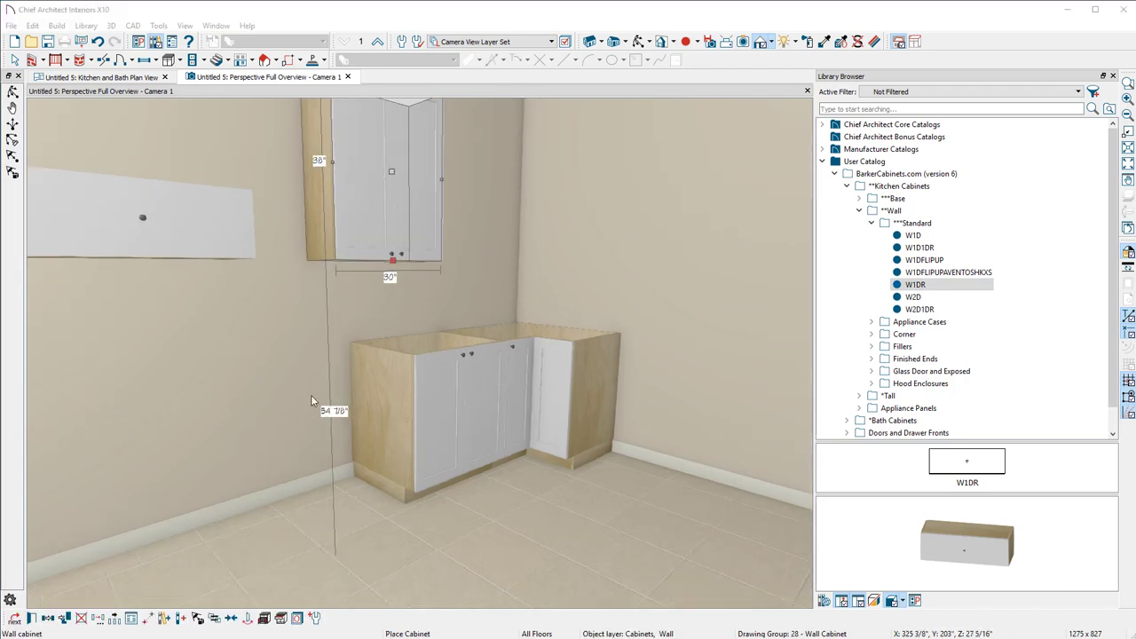
pyautogui.scroll(-3, 373, 219)
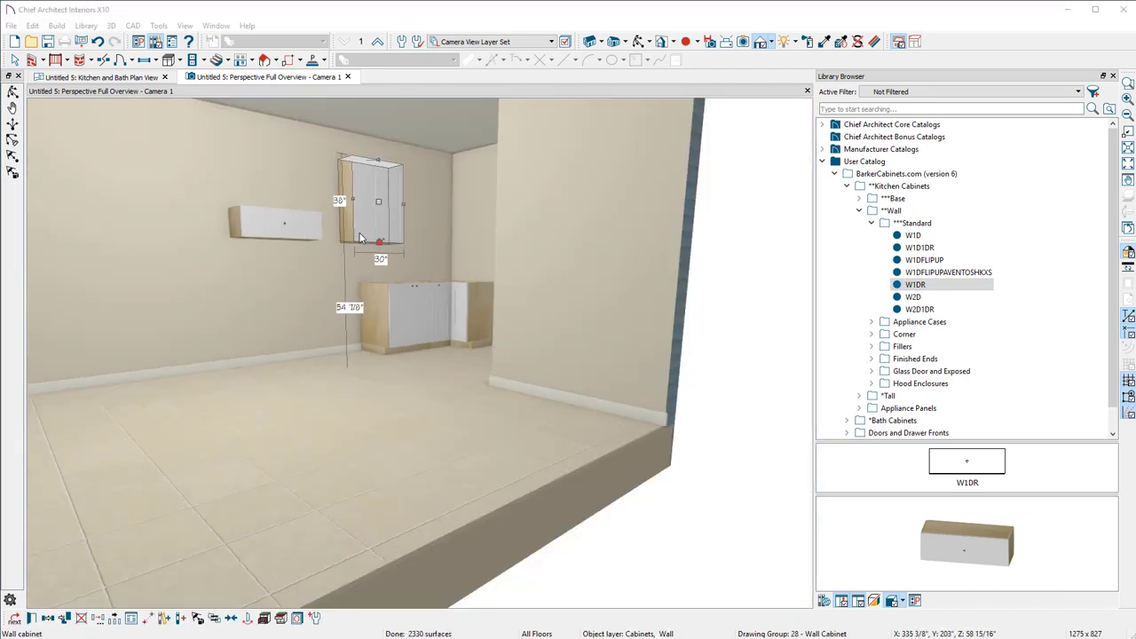
pyautogui.scroll(2, 373, 218)
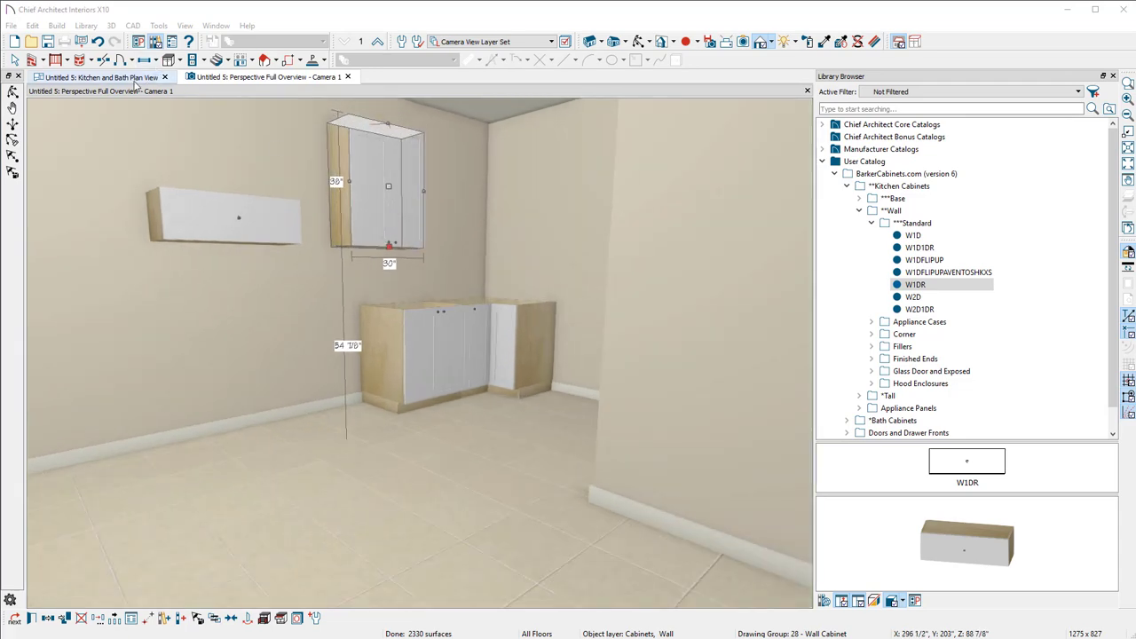
# - Create a wall elevation looking at the top wall cabinets and inspect the W2D cabinet
pyautogui.click(135, 78)
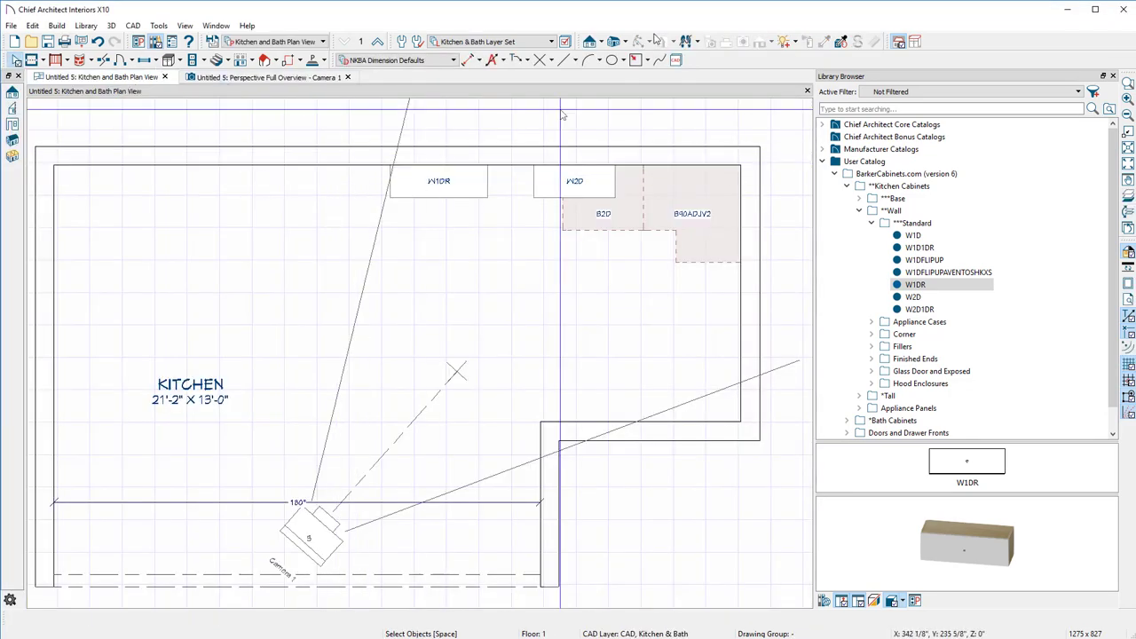
pyautogui.click(589, 40)
pyautogui.moveTo(400, 329); pyautogui.dragTo(400, 223)
pyautogui.scroll(2, 576, 341)
pyautogui.click(612, 284)
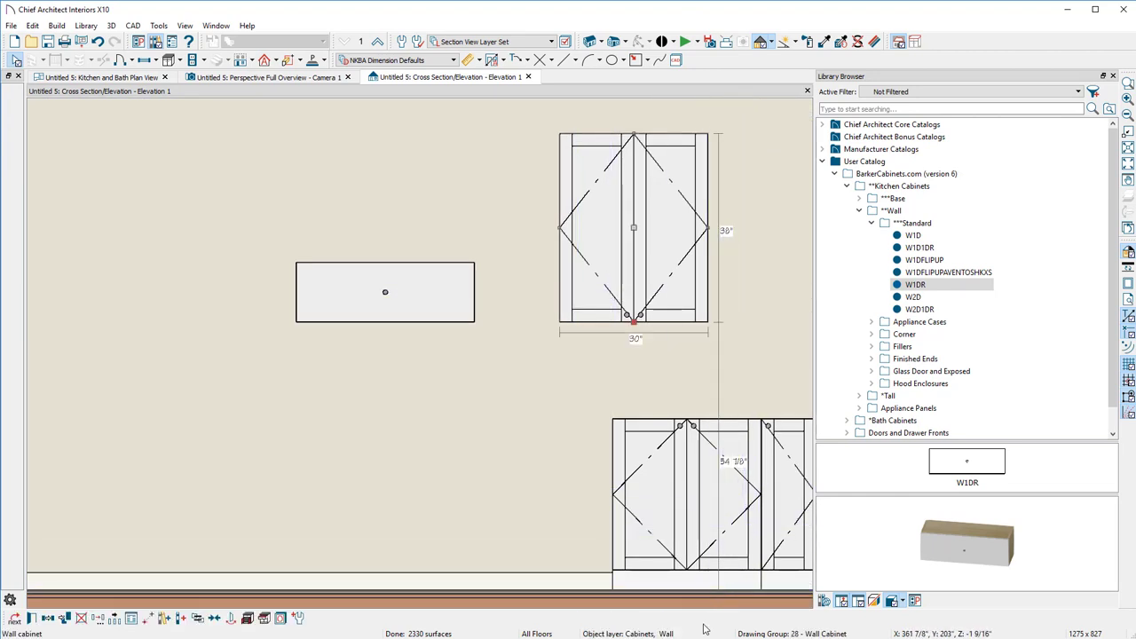
pyautogui.scroll(2, 717, 603)
pyautogui.scroll(2, 717, 603)
pyautogui.scroll(-5, 701, 577)
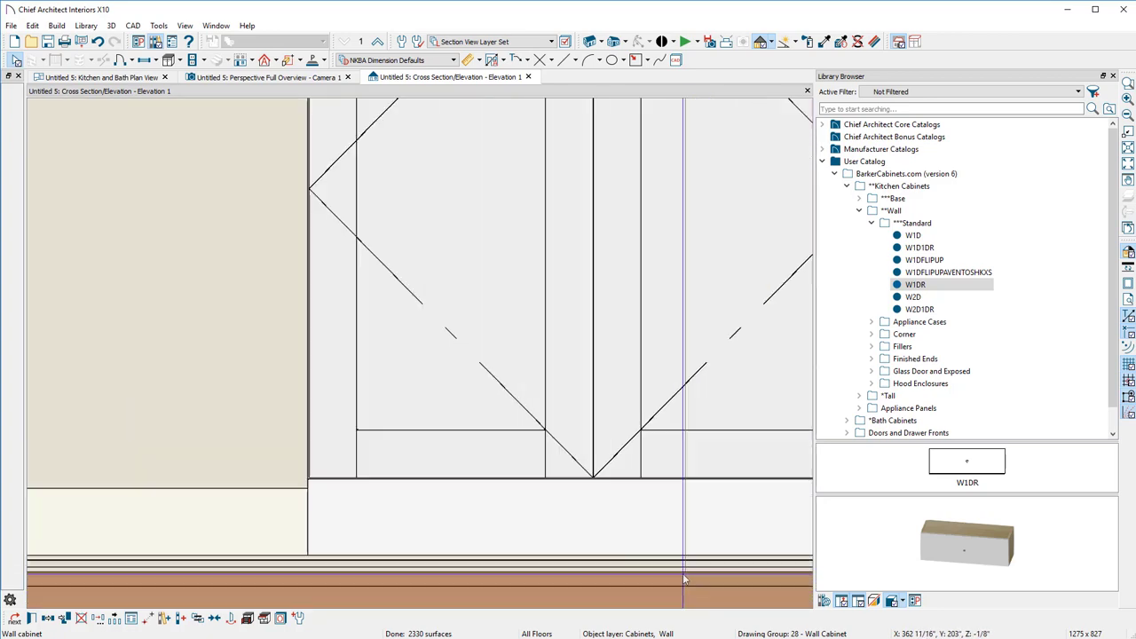
pyautogui.scroll(-2, 586, 480)
pyautogui.scroll(2, 583, 375)
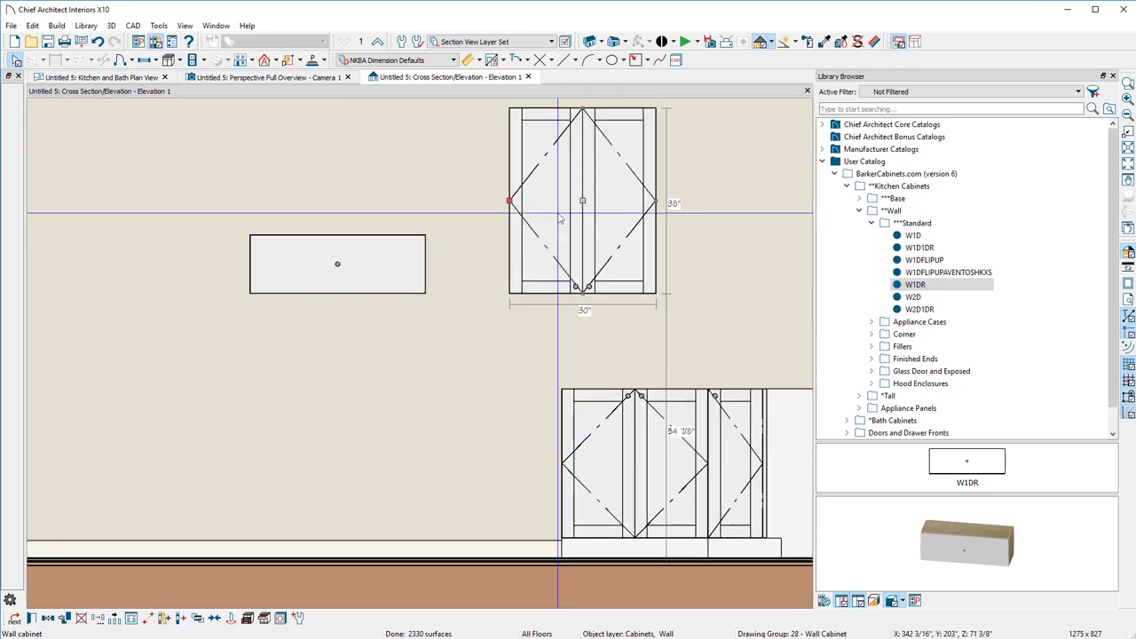
pyautogui.scroll(-3, 562, 250)
pyautogui.scroll(1, 562, 250)
pyautogui.scroll(-1, 541, 244)
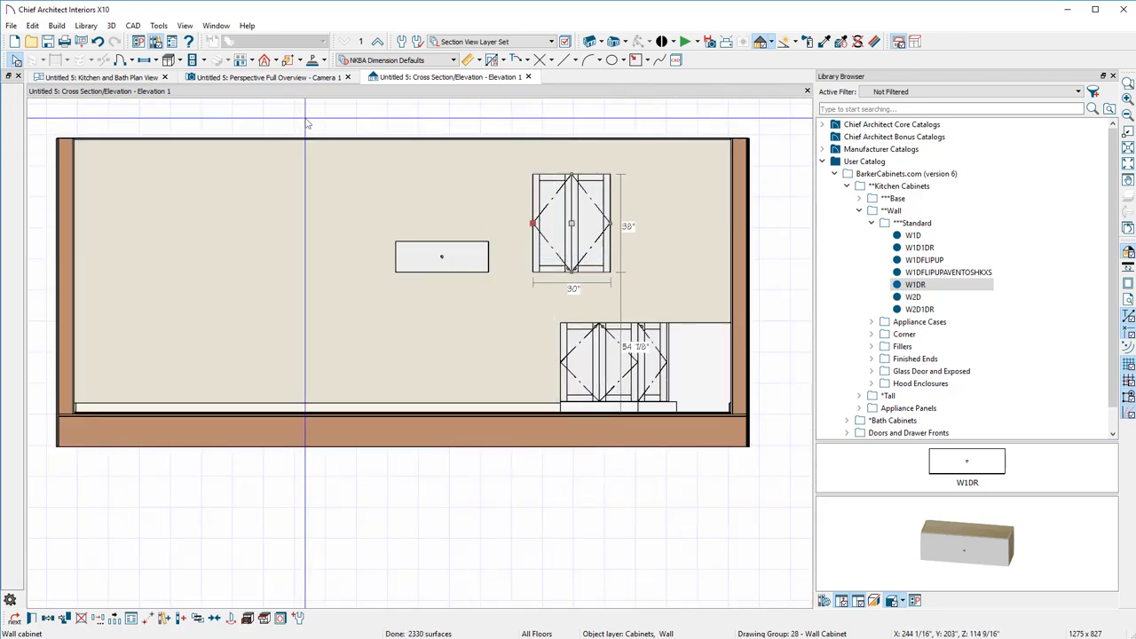
# - Add NKBA auto elevation dimensions to the Elevation 1 wall view
pyautogui.click(125, 77)
pyautogui.scroll(-2, 160, 115)
pyautogui.scroll(2, 376, 112)
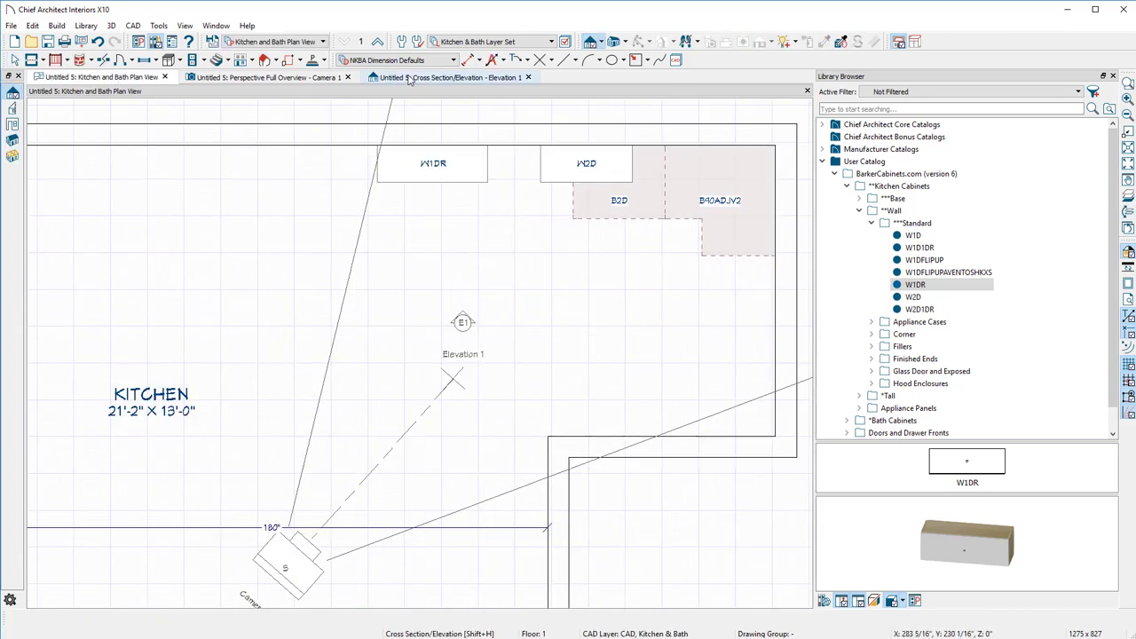
pyautogui.click(449, 77)
pyautogui.scroll(1, 493, 253)
pyautogui.scroll(-1, 486, 253)
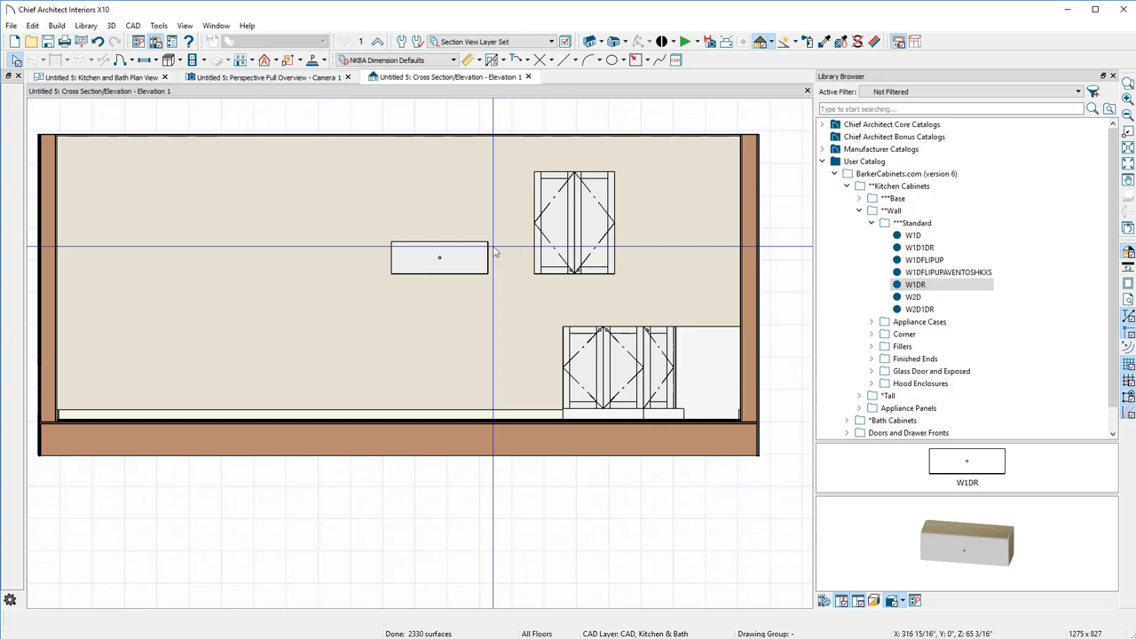
pyautogui.click(479, 60)
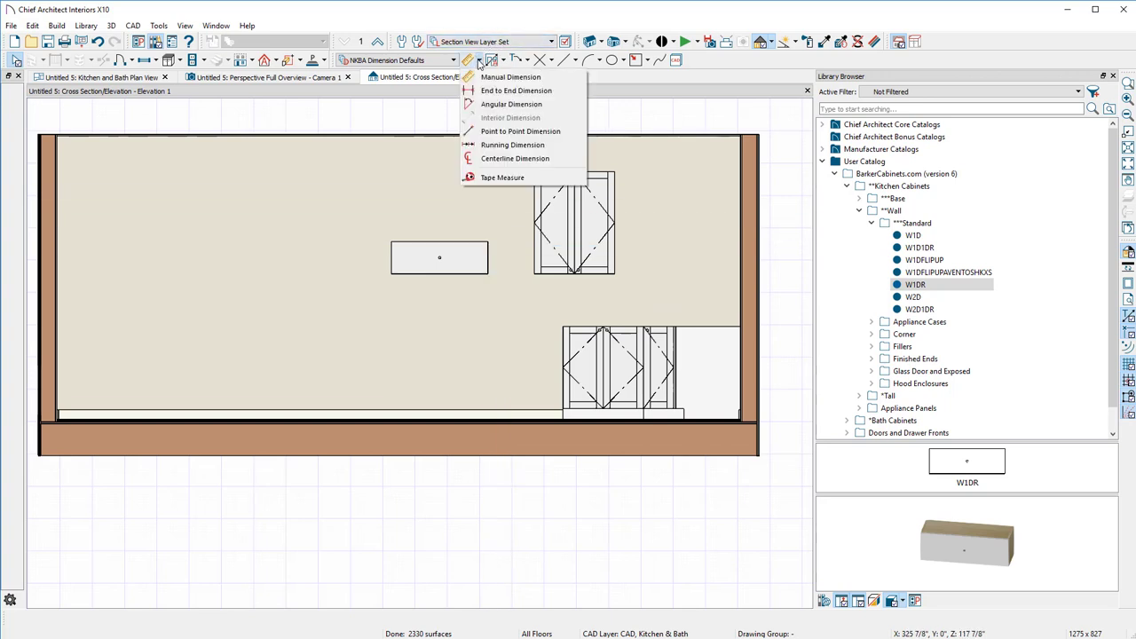
pyautogui.click(504, 60)
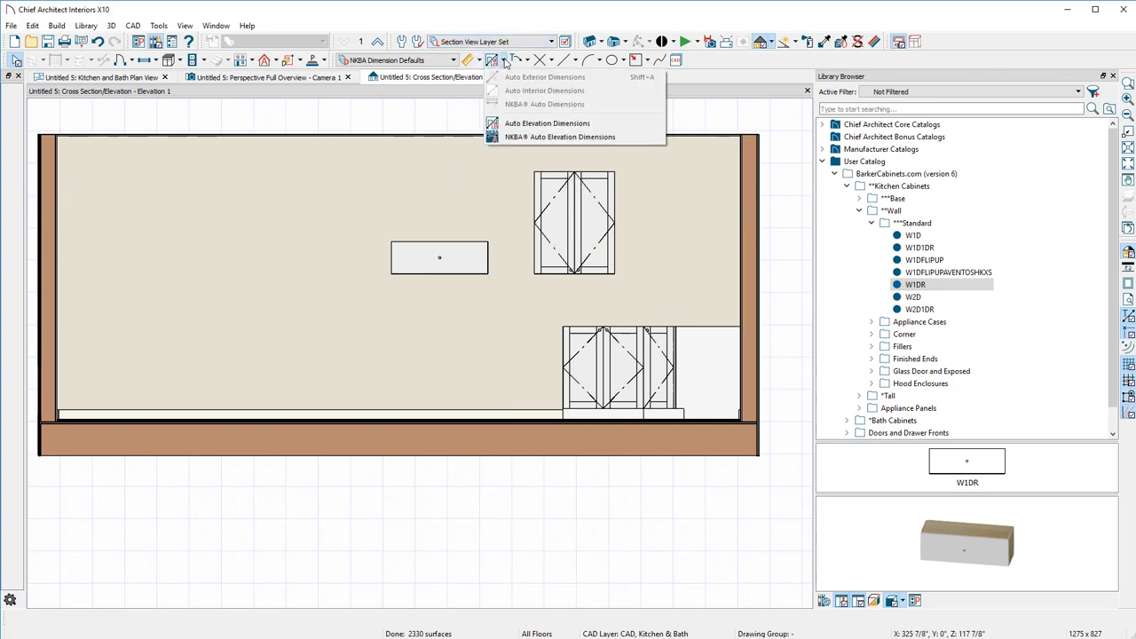
pyautogui.click(549, 140)
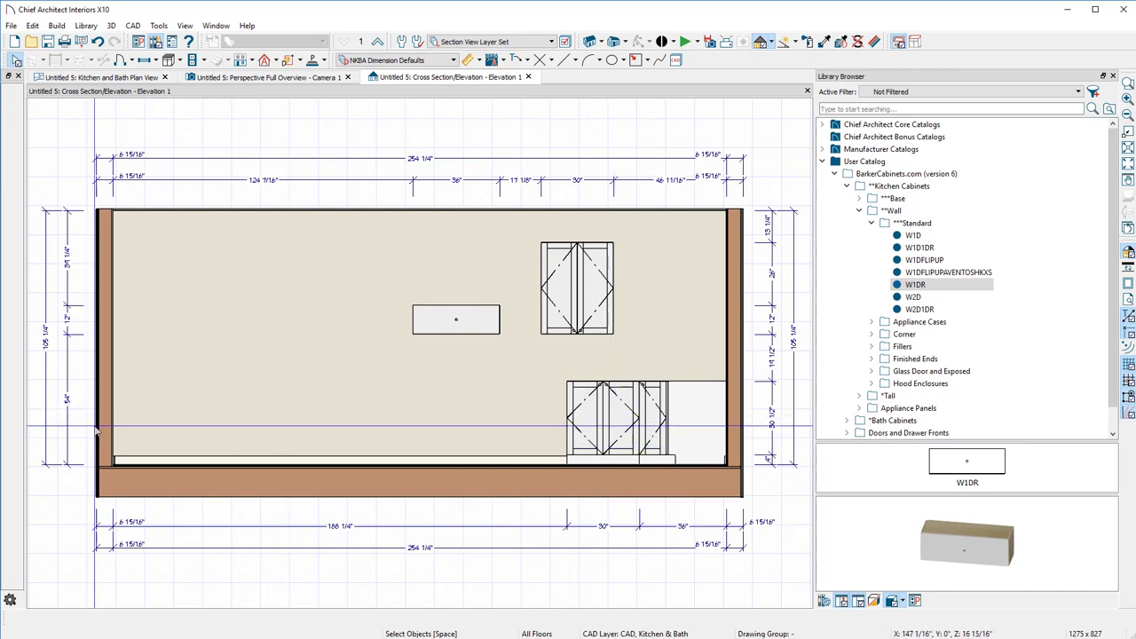
pyautogui.scroll(3, 78, 411)
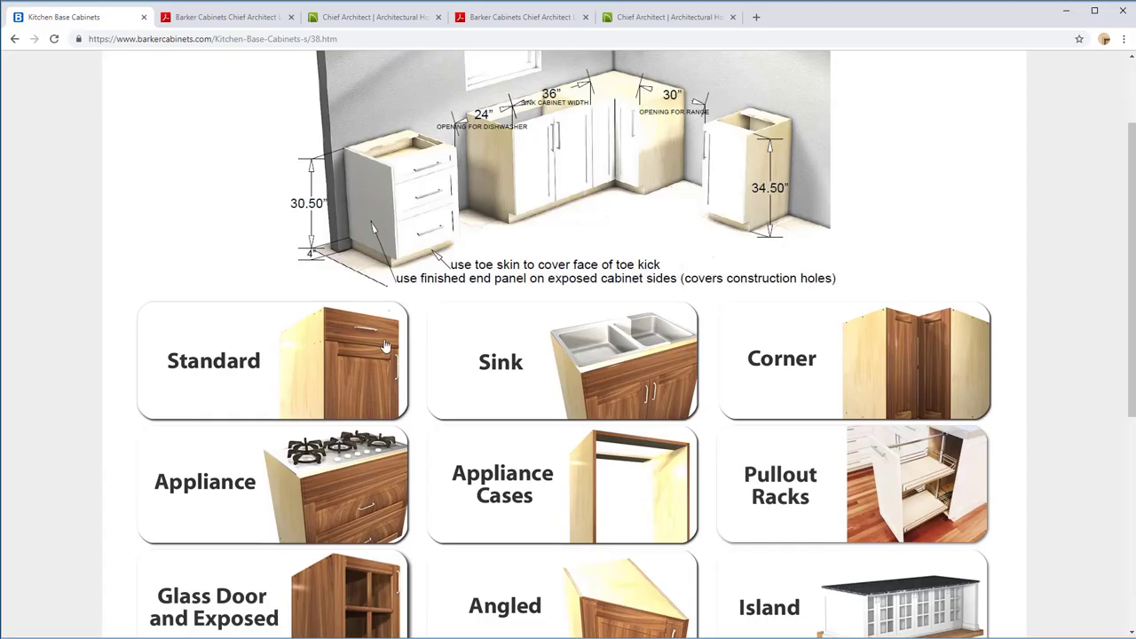
# - Browse Barker's standard wall cabinets, ending on the Kitchen Wall Cabinets page showing 19.50" spacing and 54" mounting heights
pyautogui.scroll(2, 261, 548)
pyautogui.moveTo(388, 69)
pyautogui.moveTo(382, 108)
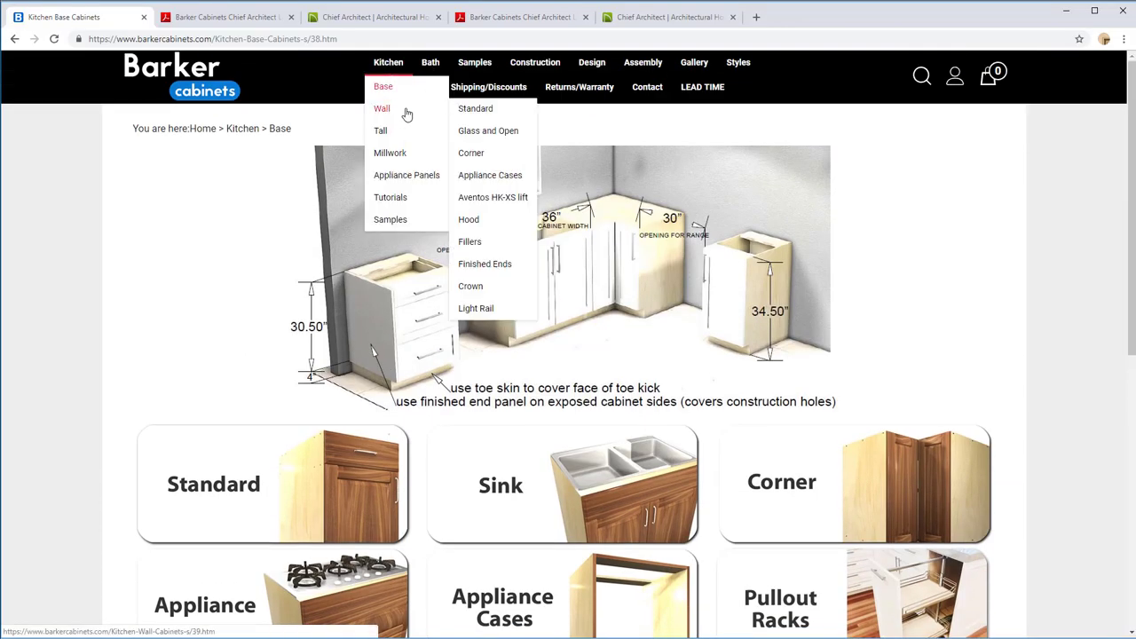
pyautogui.click(502, 110)
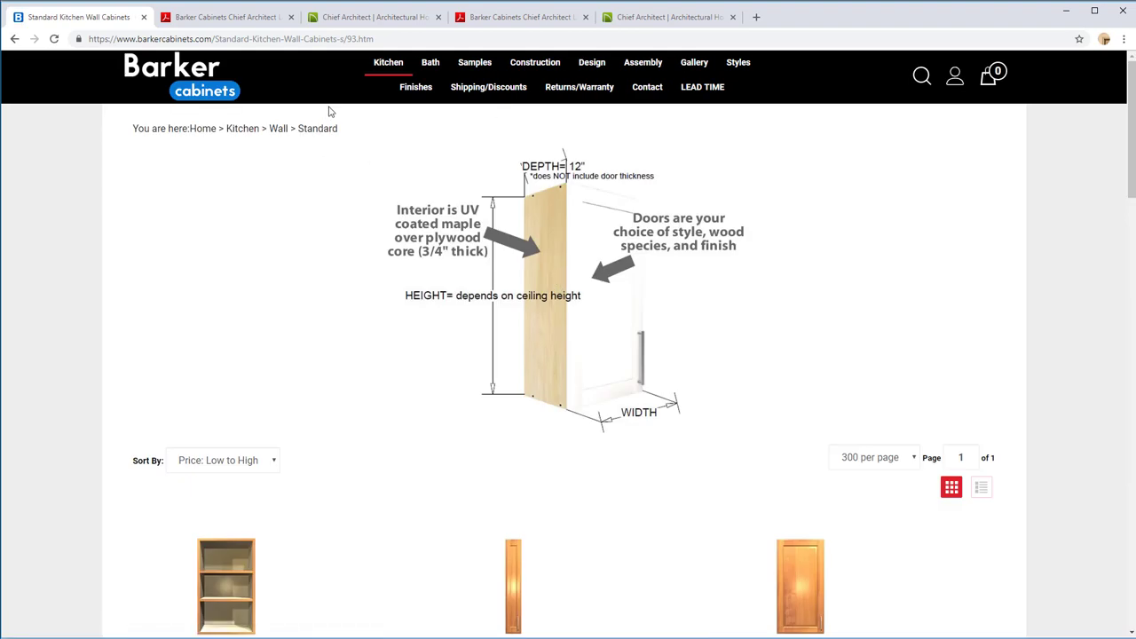
pyautogui.click(380, 111)
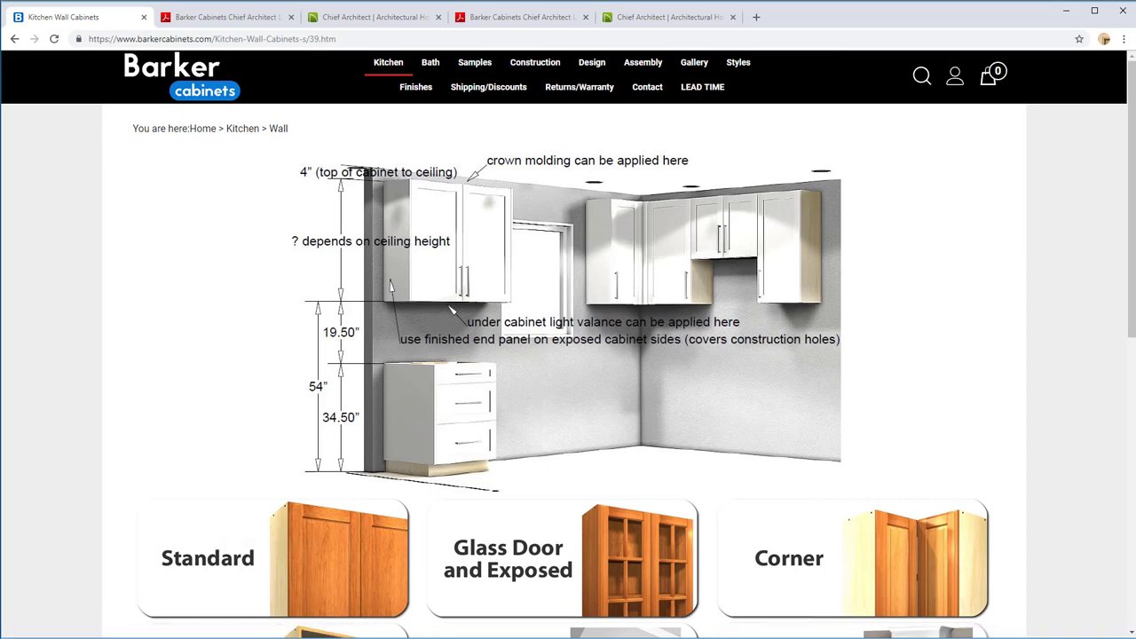
# - Delete the W1DR wall cabinet from the left wall, leaving only the W2D upper above the base cabinets
pyautogui.hotkey('alt', 'Tab')
pyautogui.scroll(-3, 353, 367)
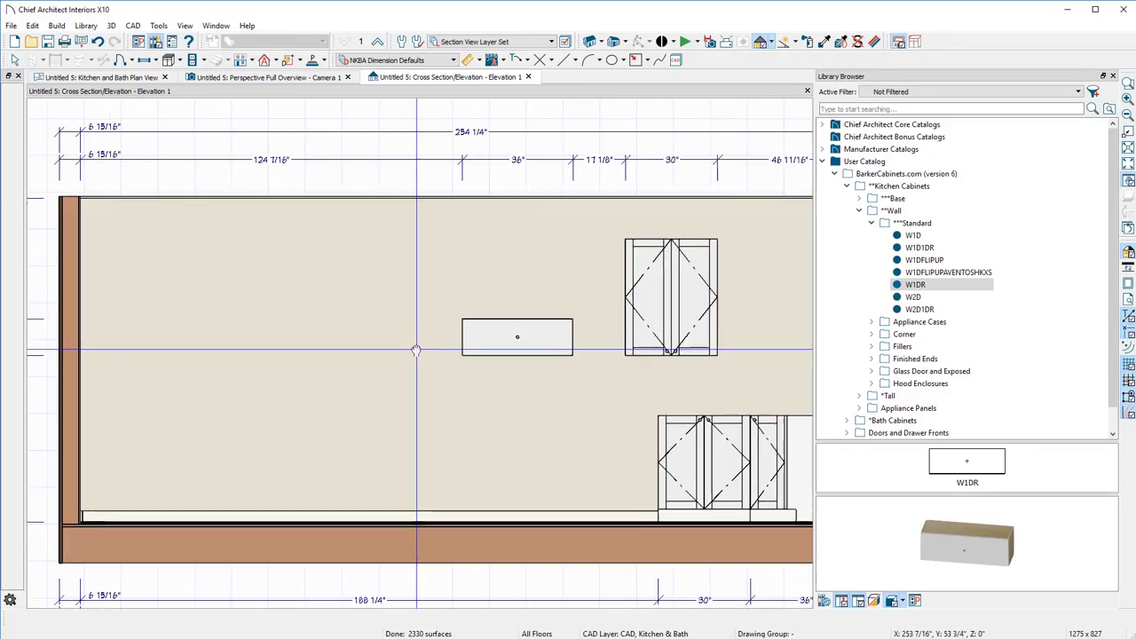
pyautogui.click(568, 382)
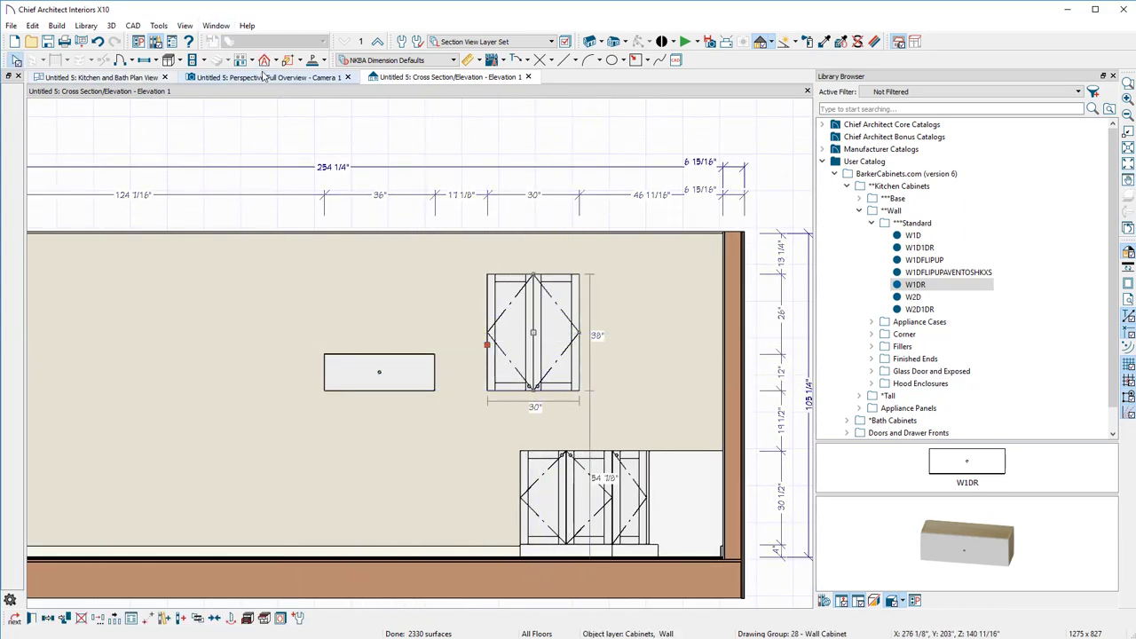
pyautogui.click(264, 77)
pyautogui.click(254, 248)
pyautogui.scroll(4, 231, 187)
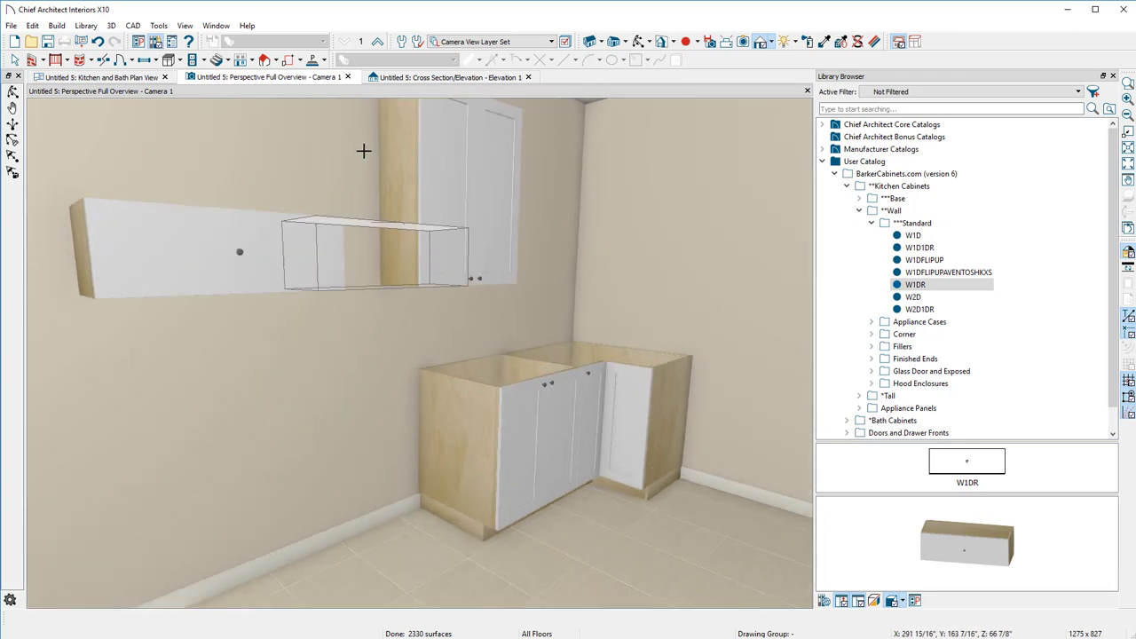
pyautogui.press('Escape')
pyautogui.click(220, 260)
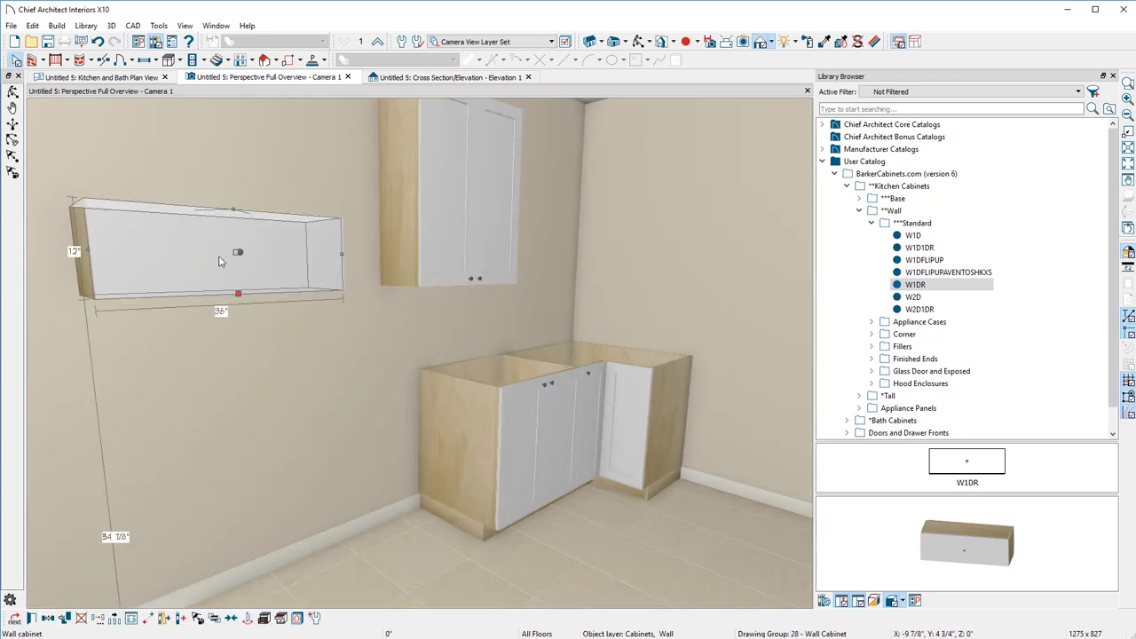
pyautogui.press('Delete')
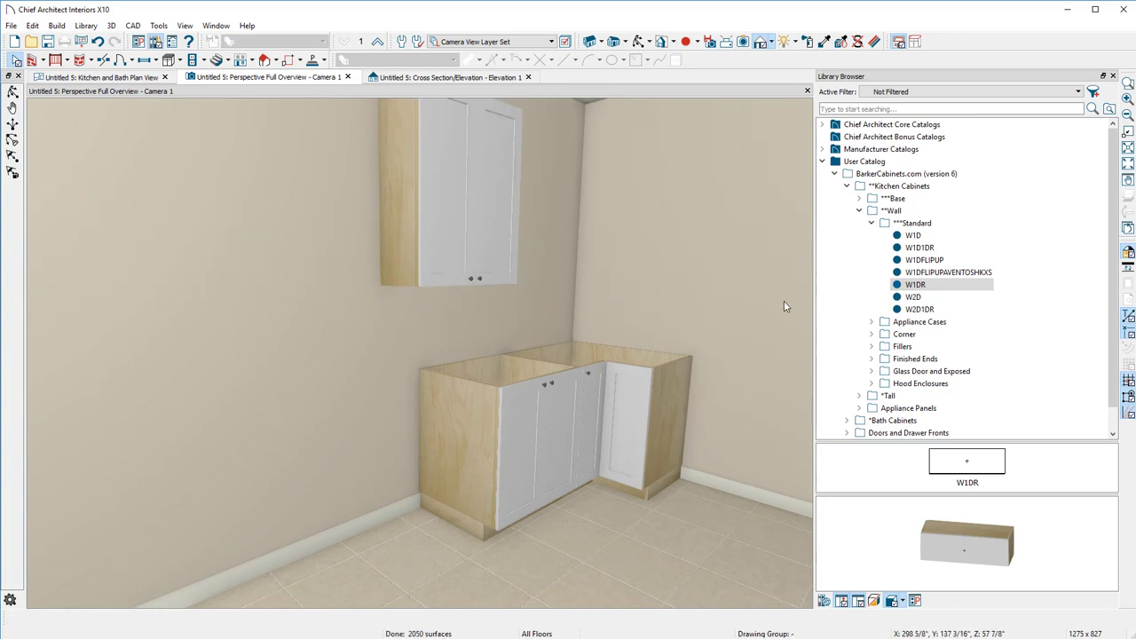
pyautogui.scroll(-1, 905, 284)
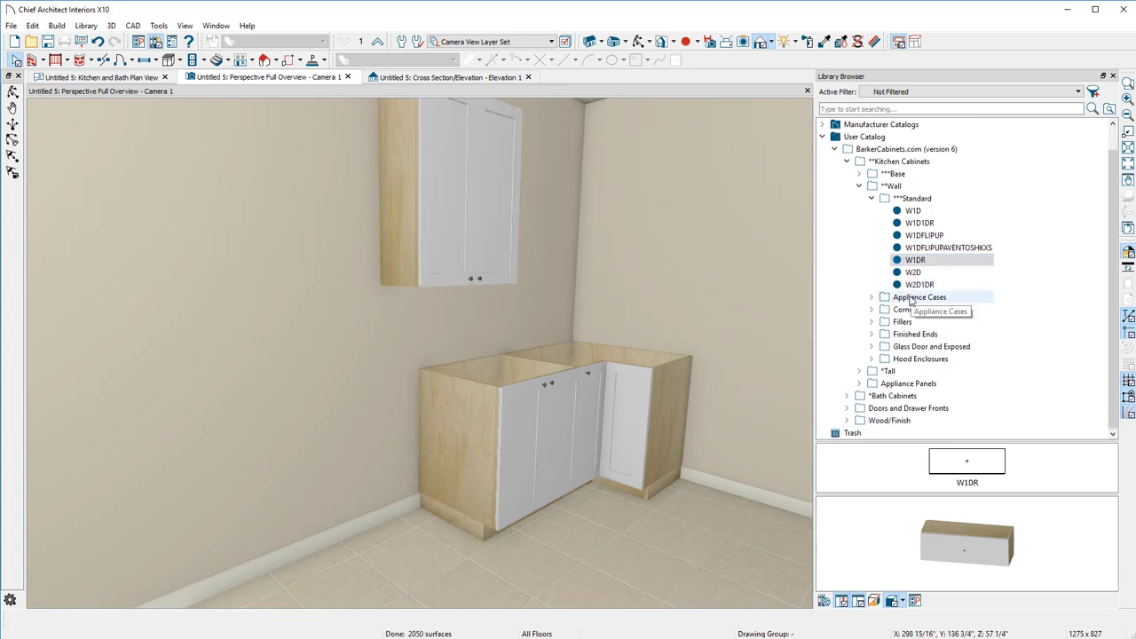
pyautogui.click(872, 198)
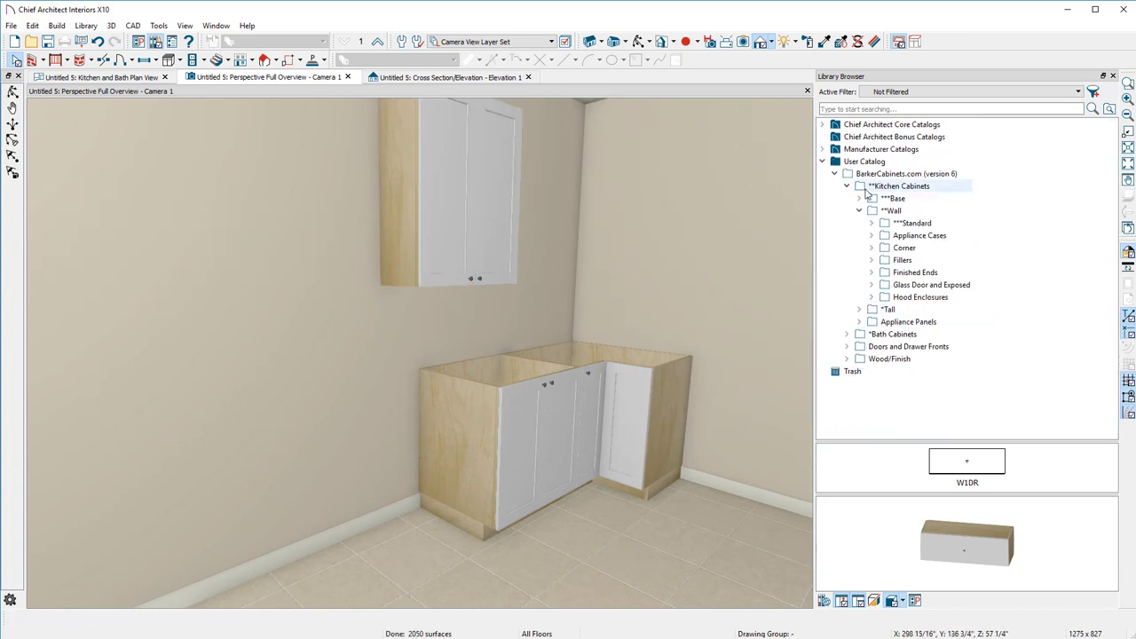
# - Apply the Raised Panel Door style to the base, corner and wall cabinet doors
pyautogui.click(859, 211)
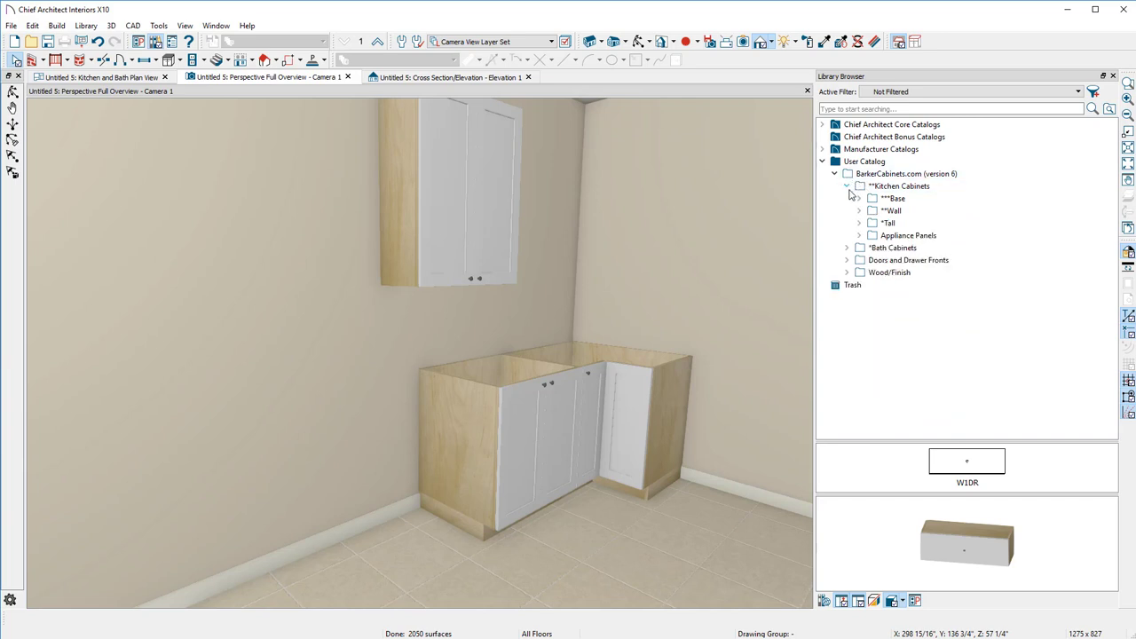
pyautogui.click(848, 187)
pyautogui.click(891, 213)
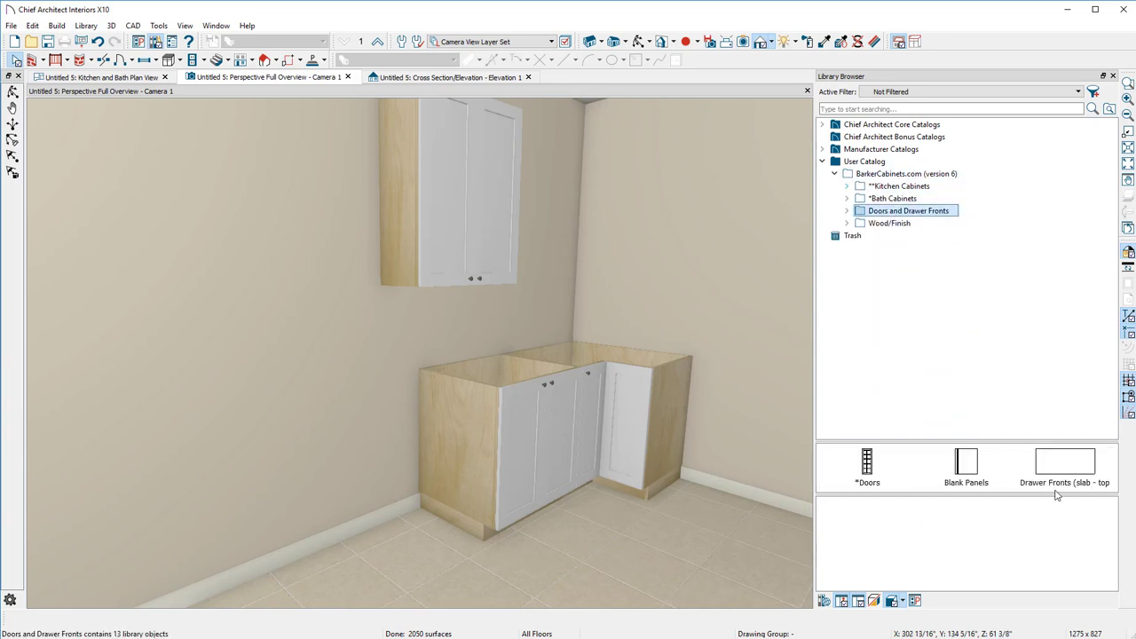
pyautogui.doubleClick(872, 469)
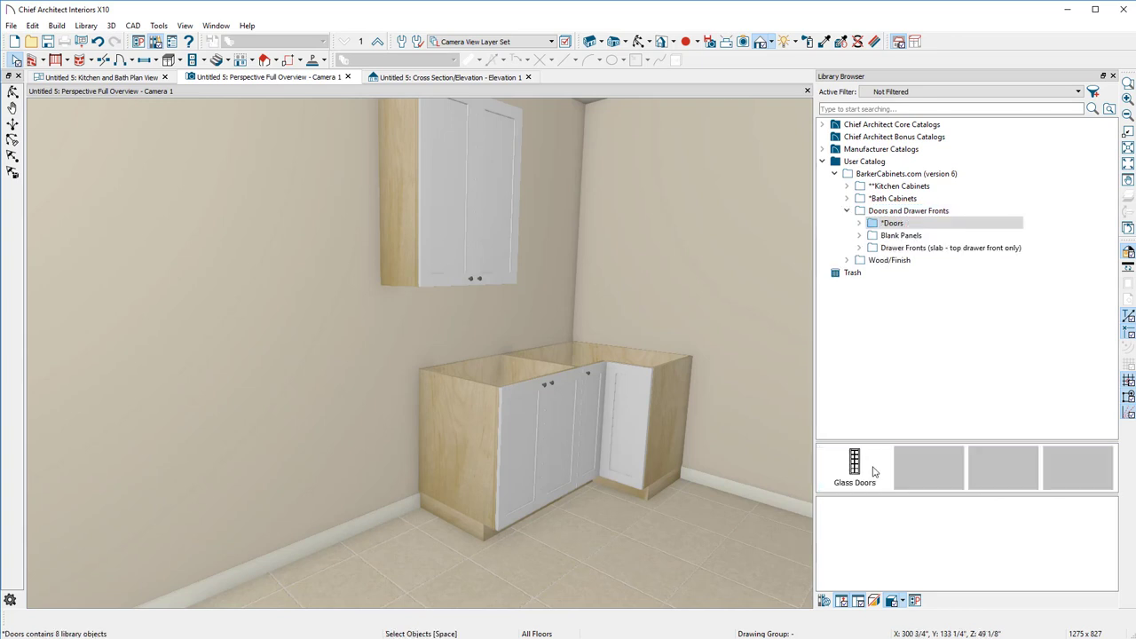
pyautogui.click(928, 466)
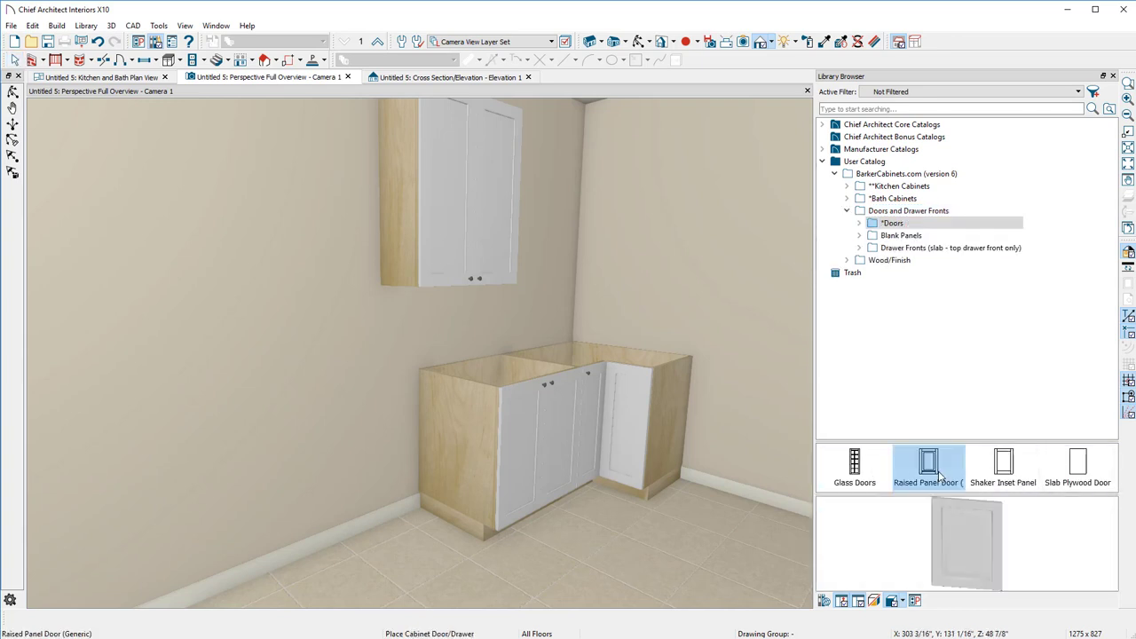
pyautogui.click(533, 452)
pyautogui.click(636, 426)
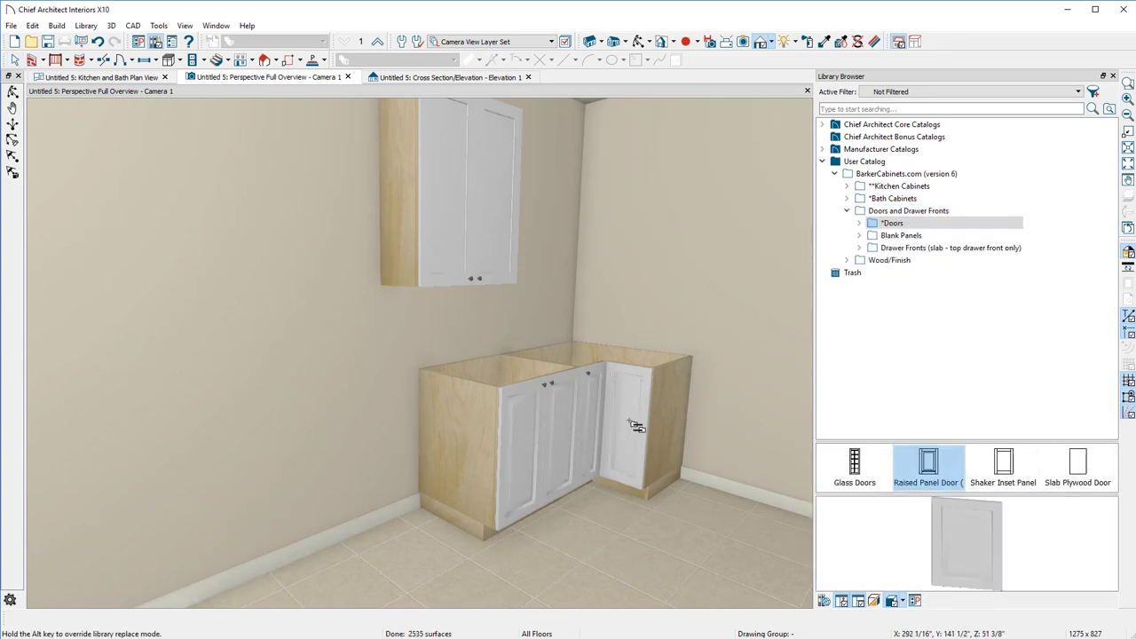
pyautogui.click(468, 194)
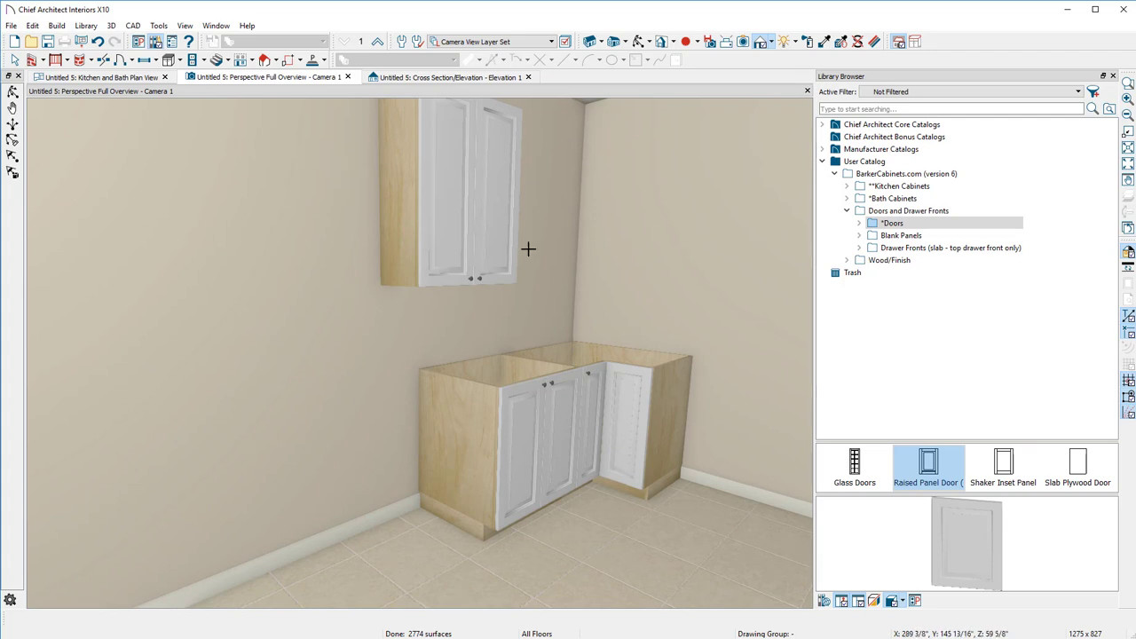
pyautogui.scroll(-3, 528, 264)
pyautogui.moveTo(527, 263); pyautogui.dragTo(399, 322, button='middle')
pyautogui.scroll(3, 419, 307)
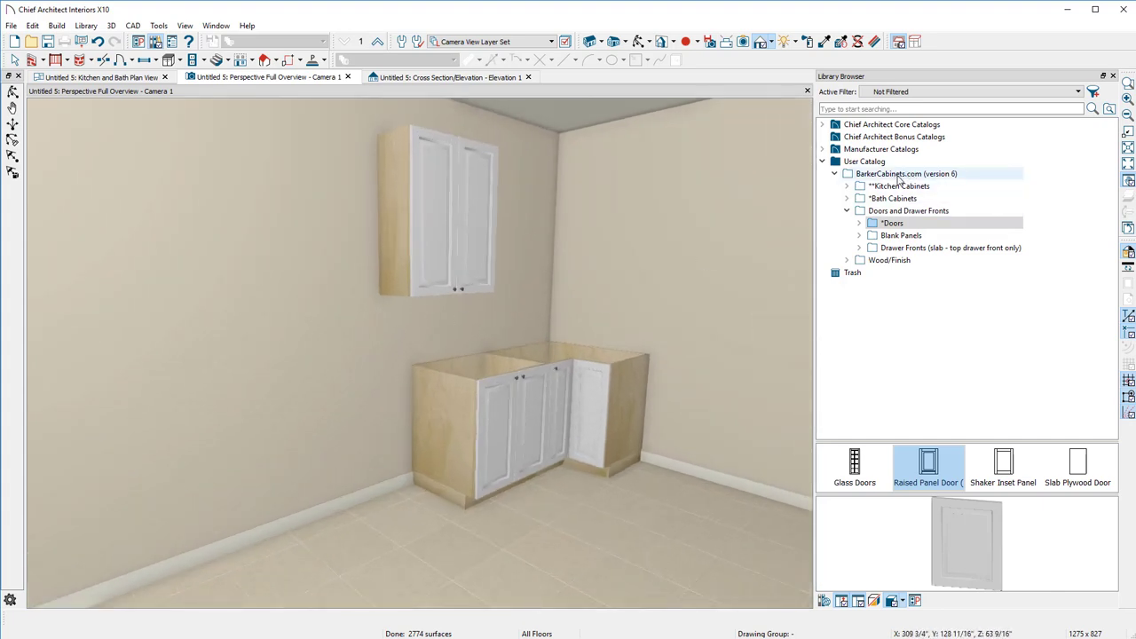
pyautogui.click(889, 260)
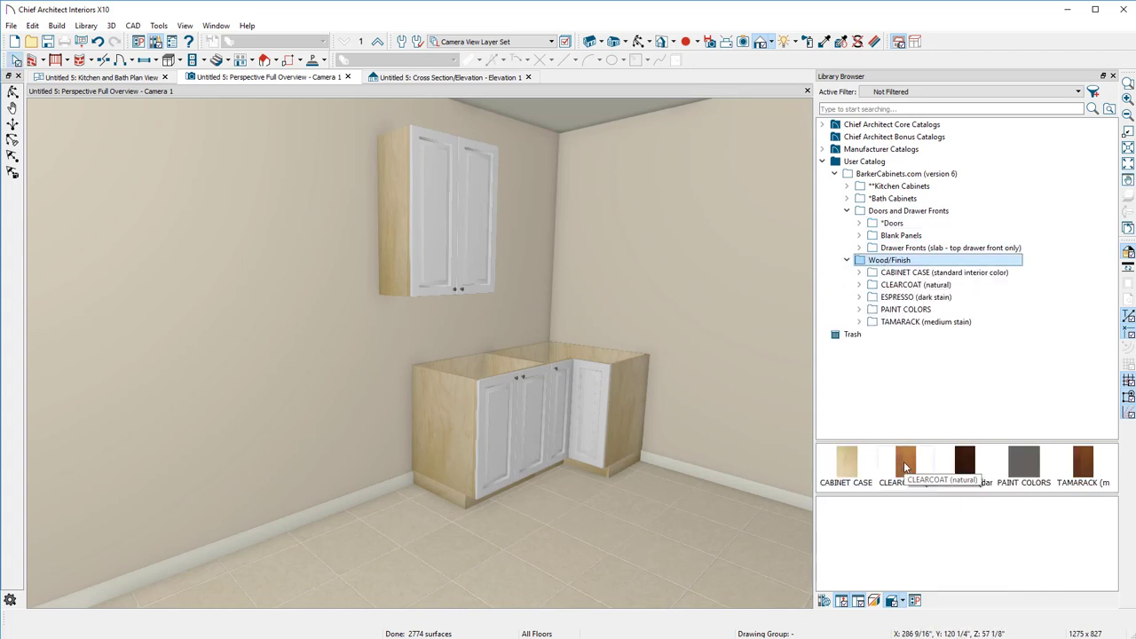
# - Paint the base, corner and upper cabinet door panels and frames PAINTED dark grey
pyautogui.click(910, 285)
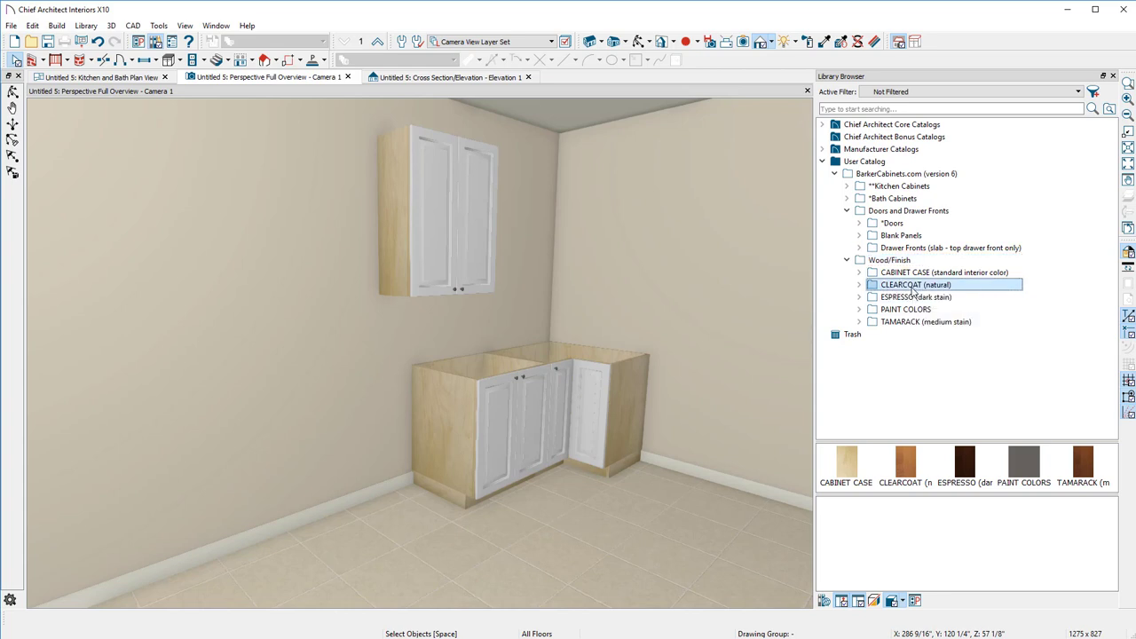
pyautogui.click(914, 298)
pyautogui.click(924, 323)
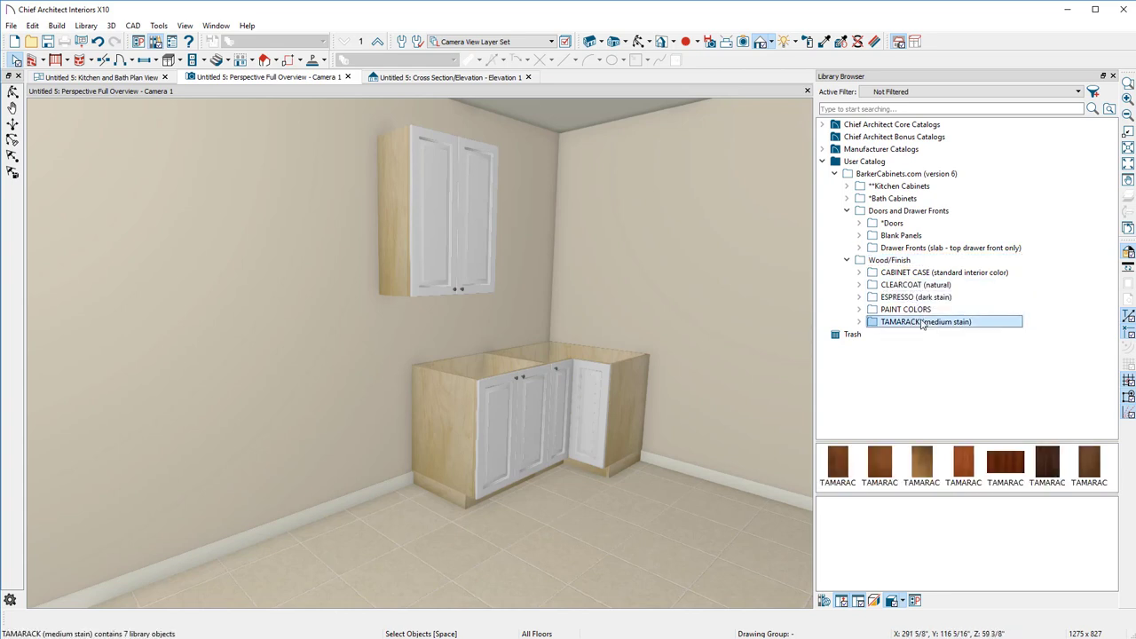
pyautogui.click(921, 311)
pyautogui.click(855, 458)
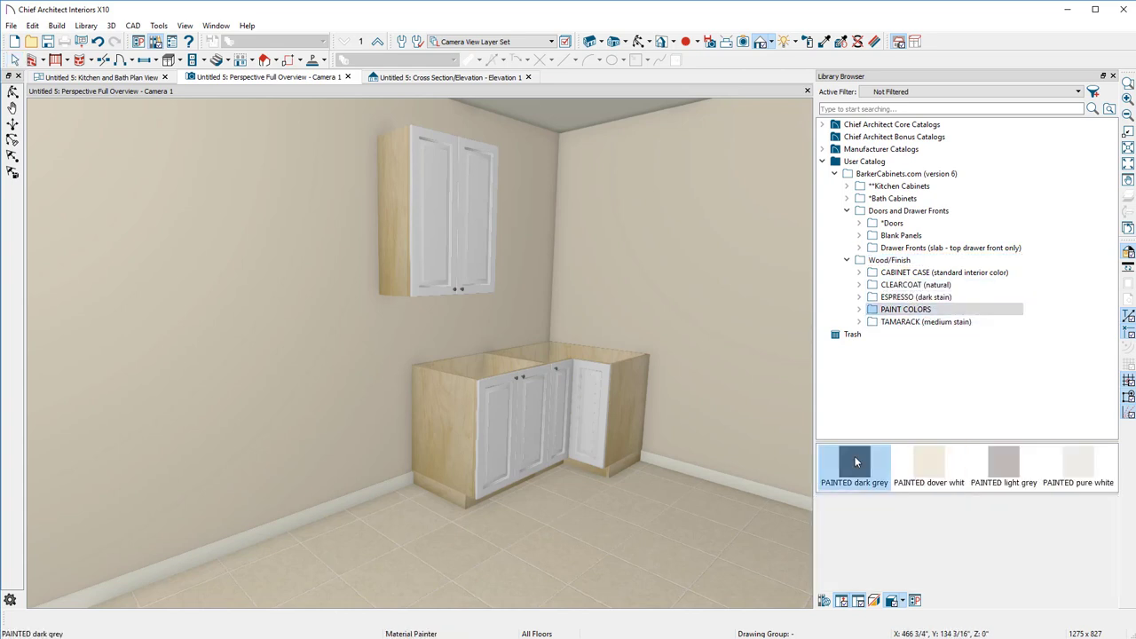
pyautogui.click(515, 433)
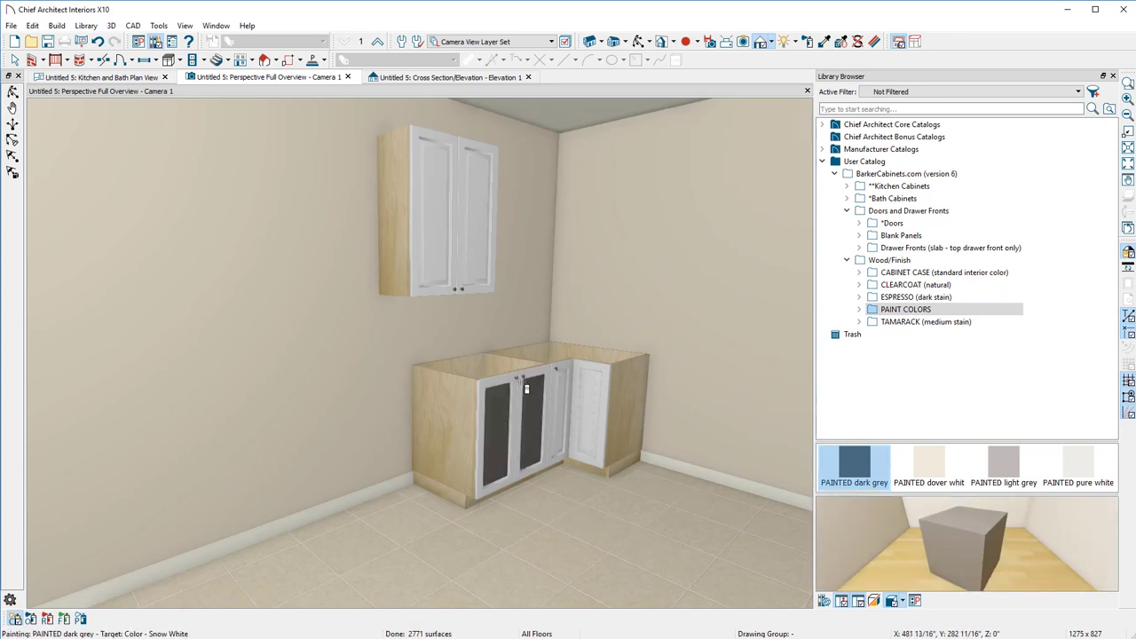
pyautogui.click(529, 399)
pyautogui.scroll(5, 519, 401)
pyautogui.click(696, 399)
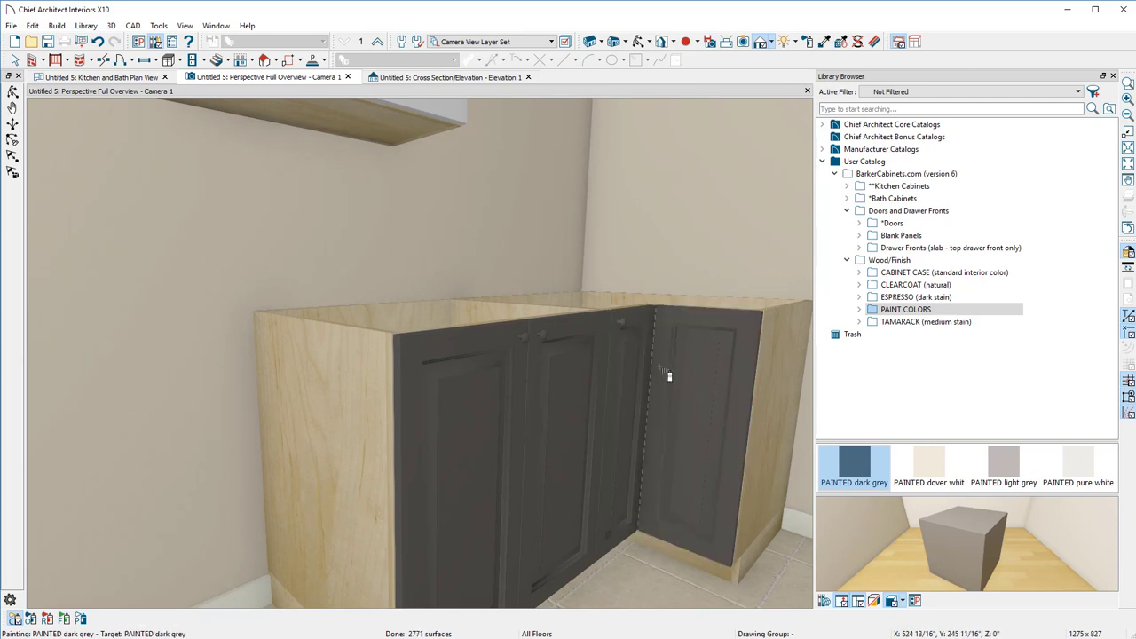
pyautogui.scroll(-5, 613, 338)
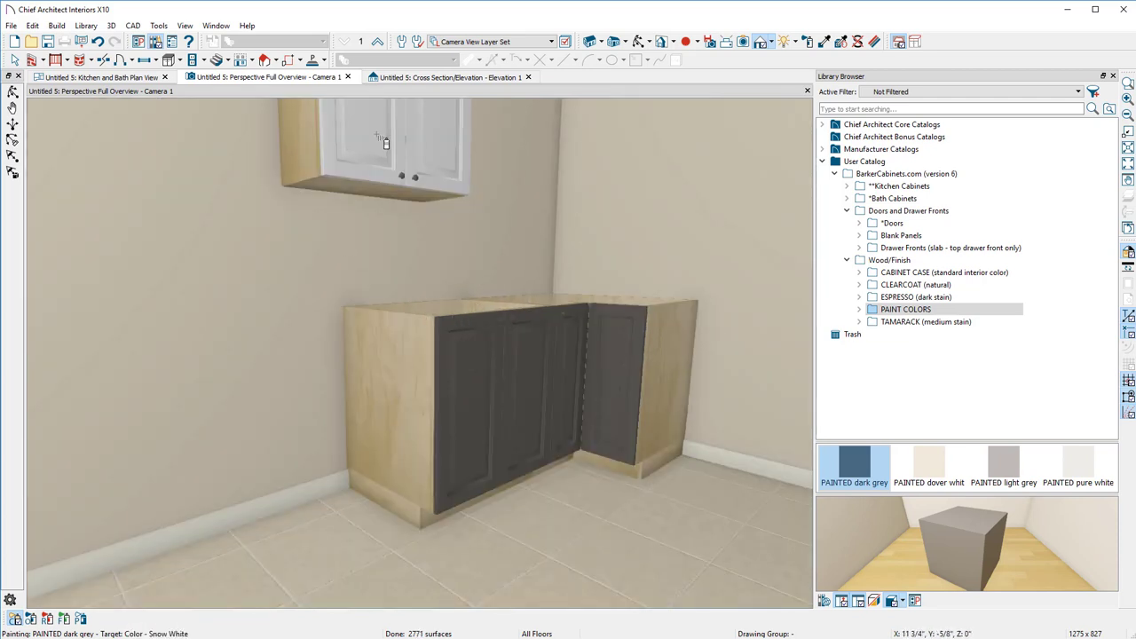
pyautogui.click(383, 141)
pyautogui.click(378, 187)
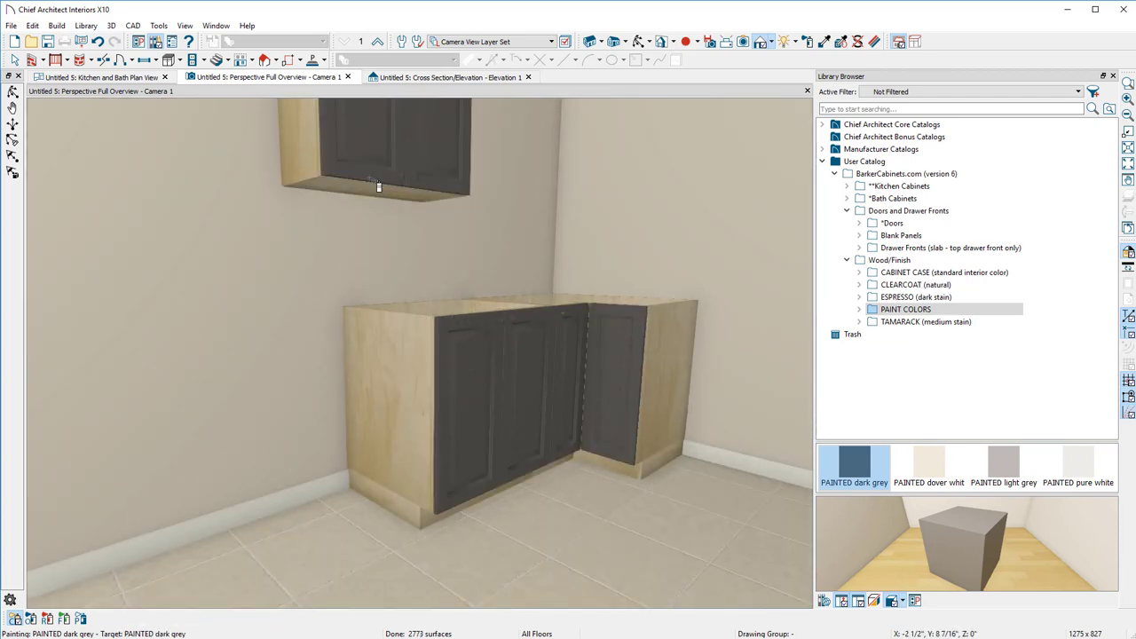
pyautogui.moveTo(376, 203); pyautogui.dragTo(368, 367, button='middle')
# - Give the upper cabinet doors and lower left doors a CLEARCOAT red oak finish
pyautogui.doubleClick(913, 286)
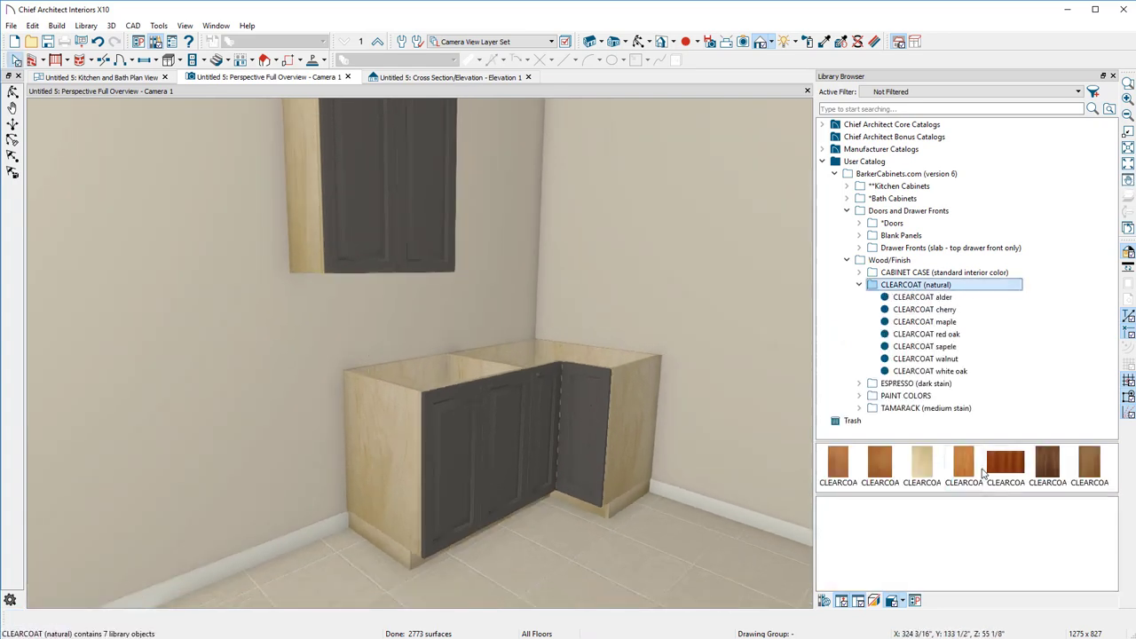
pyautogui.click(968, 466)
pyautogui.click(352, 178)
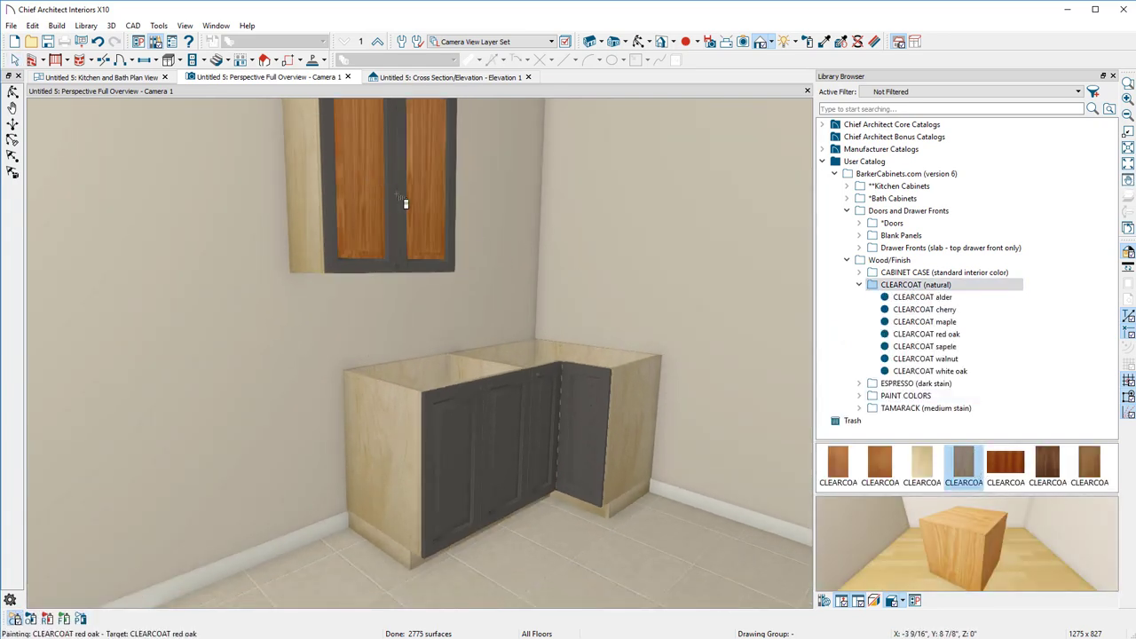
pyautogui.click(402, 207)
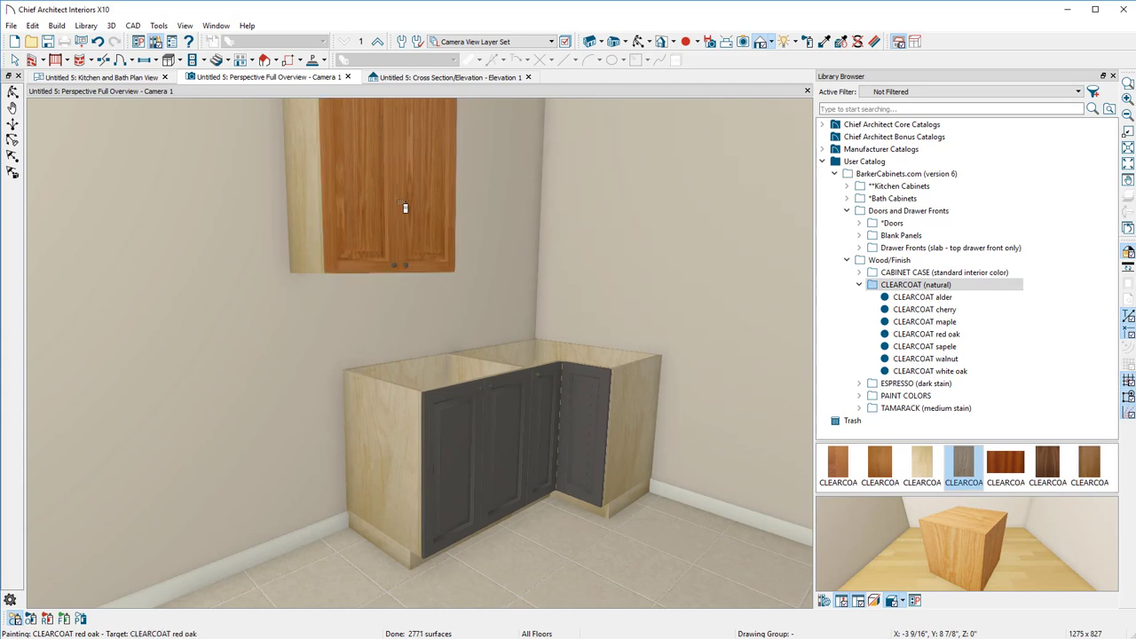
pyautogui.click(438, 458)
pyautogui.click(462, 447)
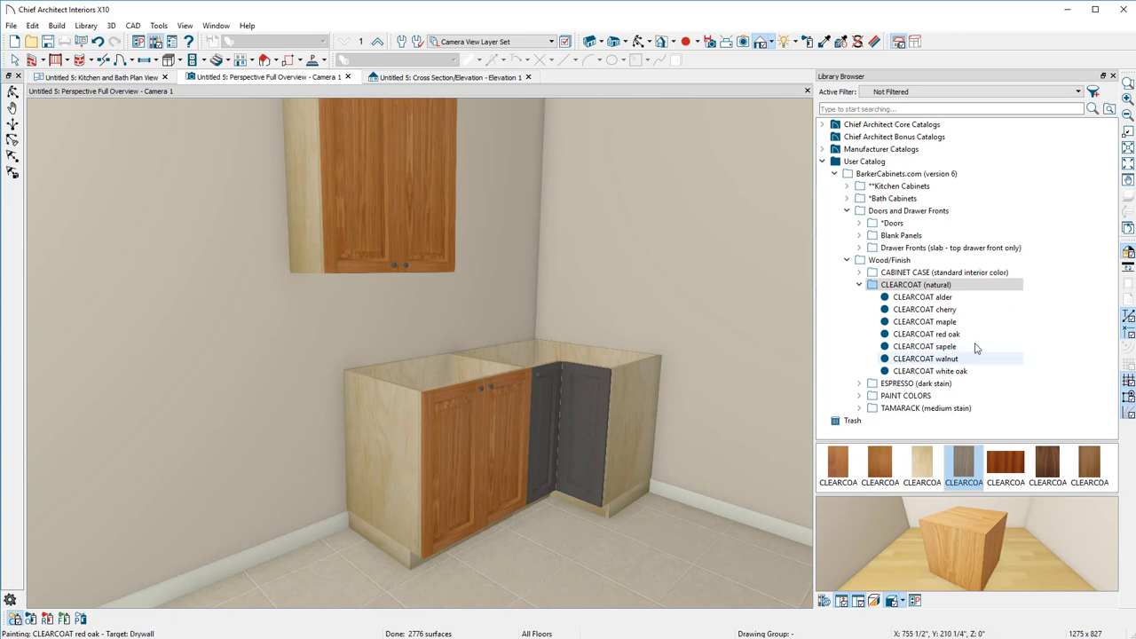
# - Finish the two-door base cabinet's door panels and frames in CLEARCOAT maple
pyautogui.click(963, 322)
pyautogui.click(511, 431)
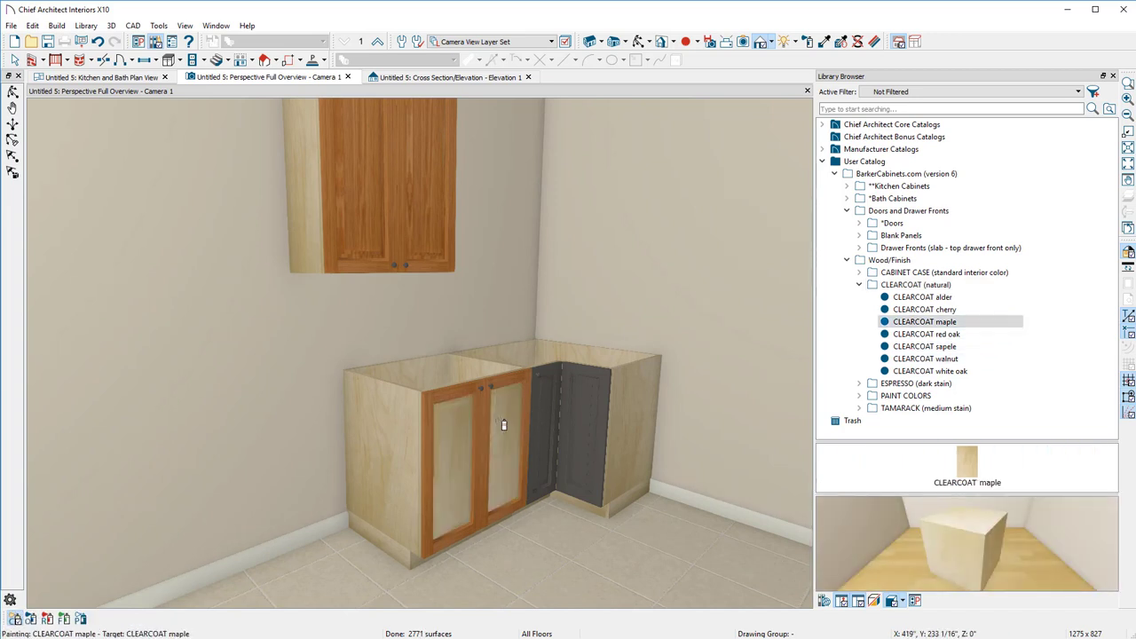
pyautogui.click(500, 390)
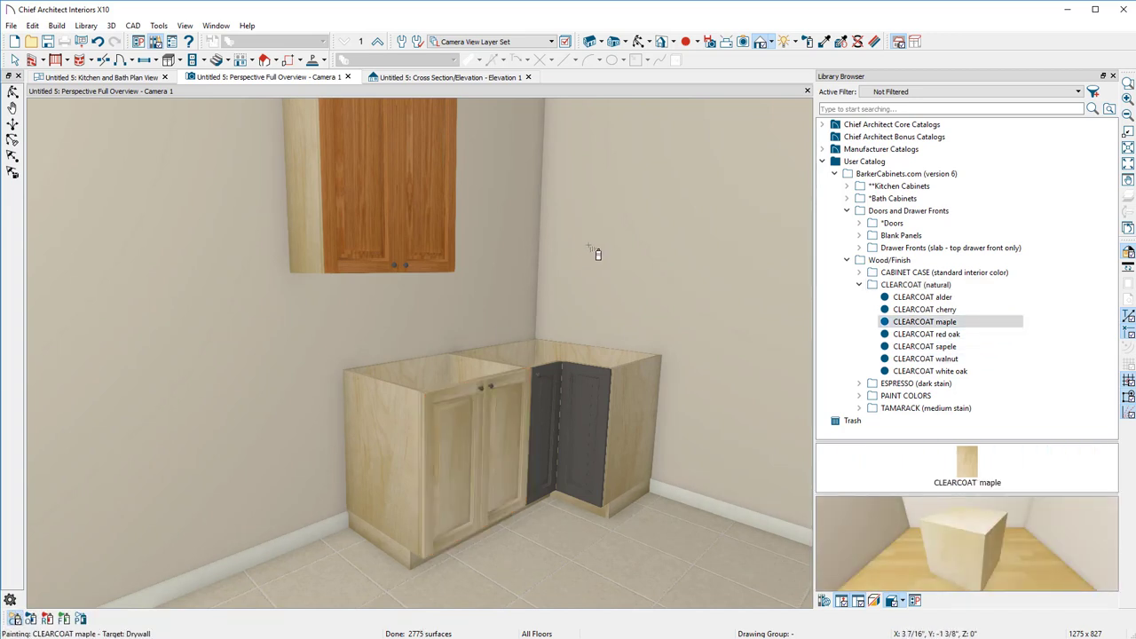
pyautogui.scroll(-3, 573, 313)
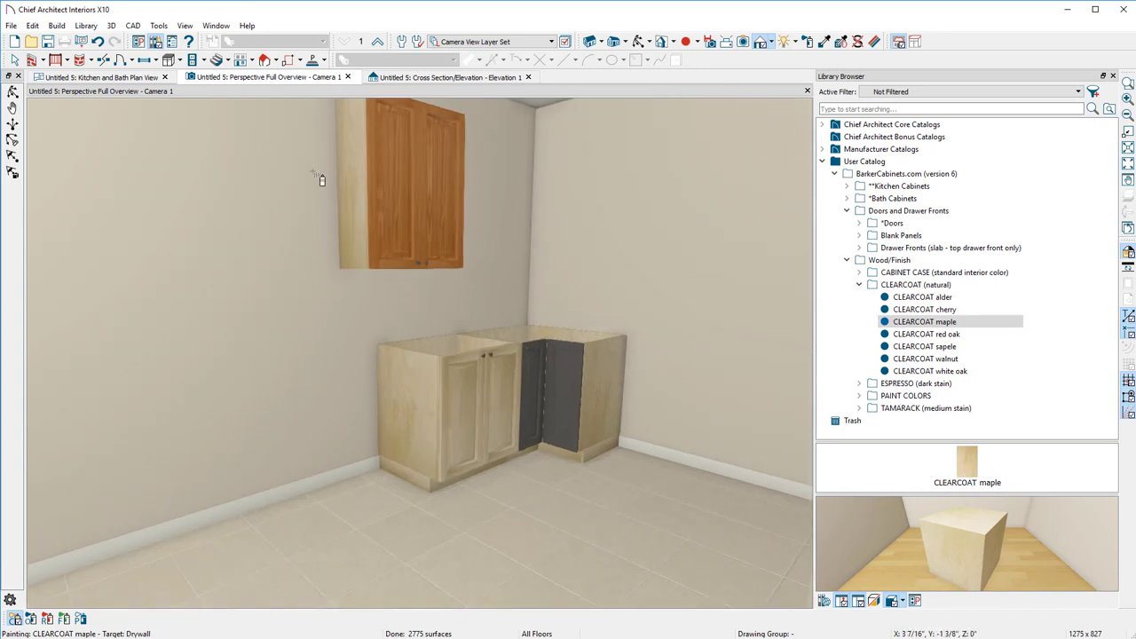
# - Try the PAINTED light grey finish on the left base cabinet's case
pyautogui.click(859, 285)
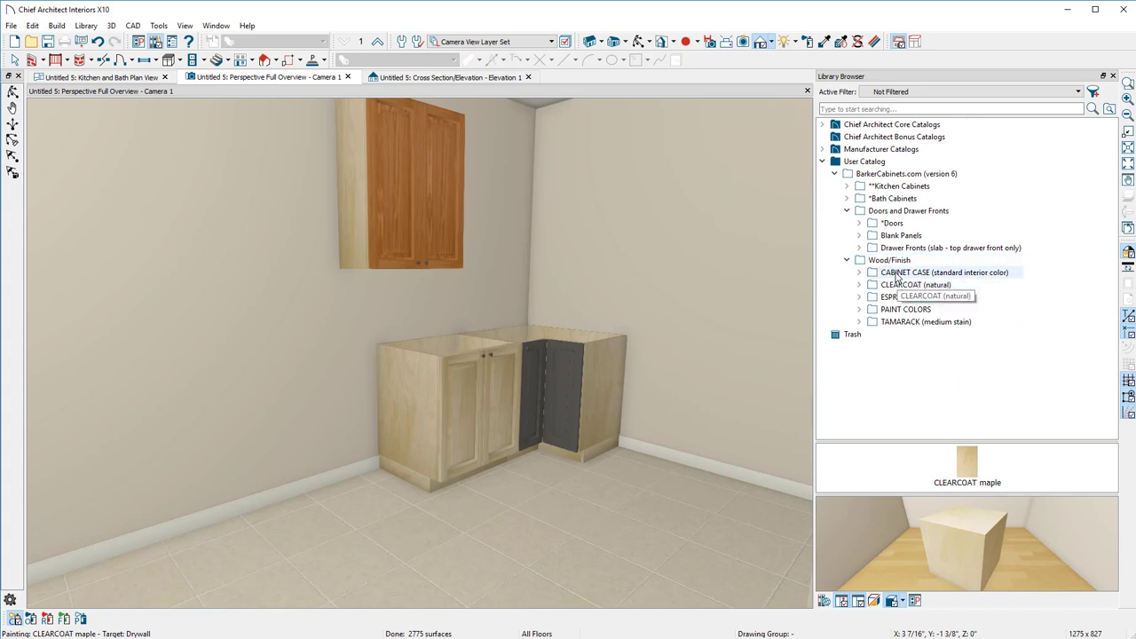
pyautogui.click(919, 309)
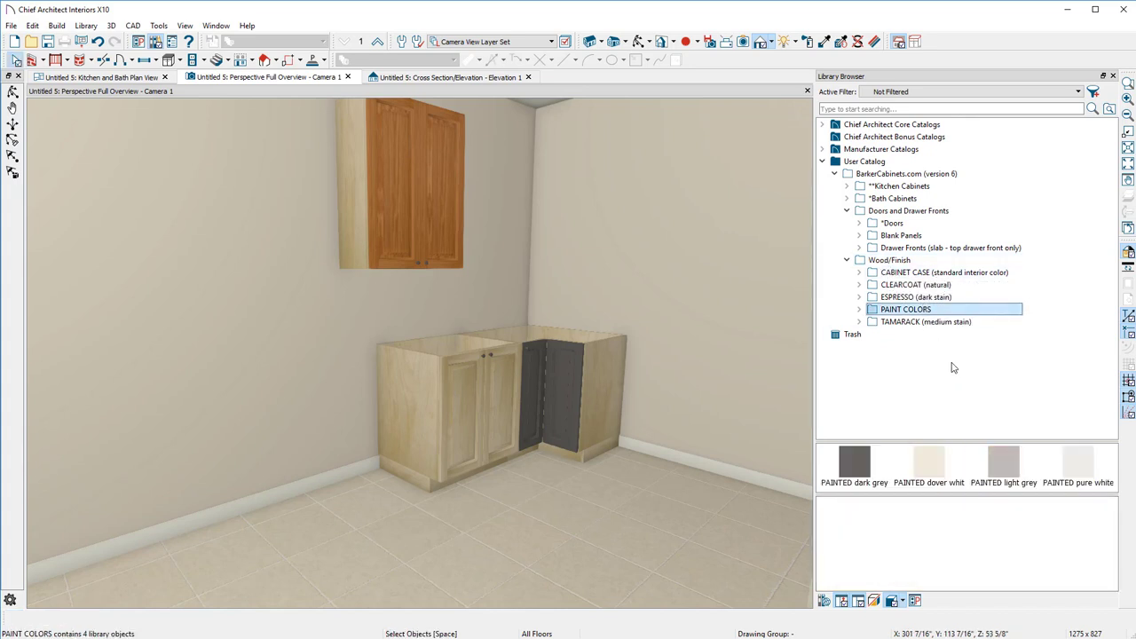
pyautogui.click(1021, 469)
pyautogui.click(395, 409)
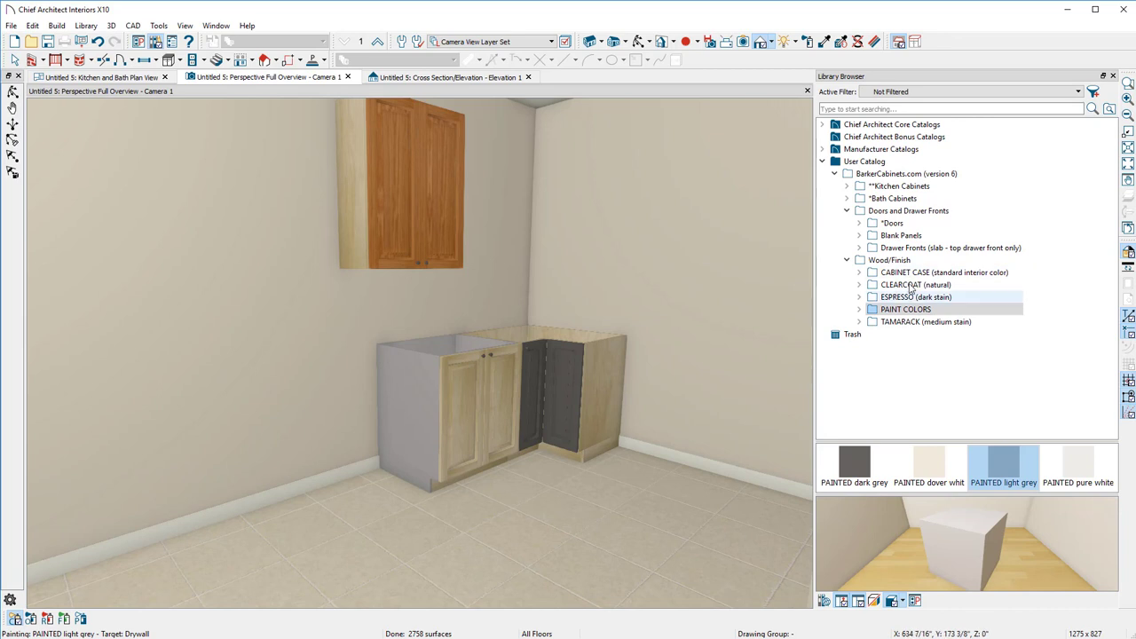
# - Repaint the base cabinet case with the CABINET CASE prefinished maple finish
pyautogui.doubleClick(913, 272)
pyautogui.click(948, 285)
pyautogui.click(395, 444)
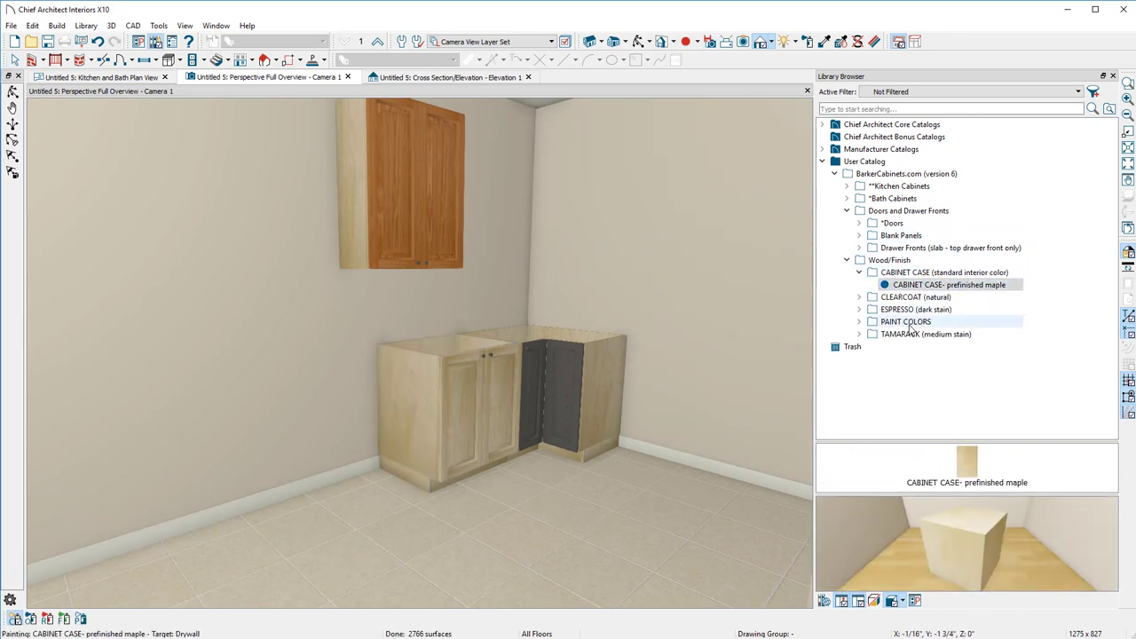
# - Apply TAMARACK cherry to the base cabinet's door panels and door frames
pyautogui.click(926, 334)
pyautogui.click(880, 463)
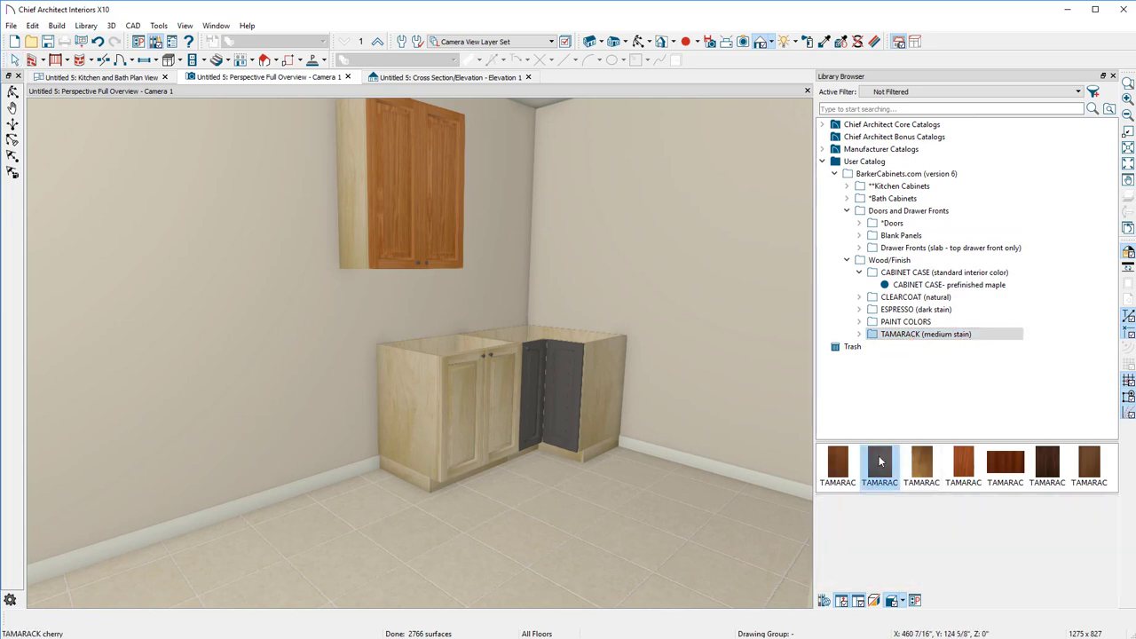
pyautogui.click(496, 407)
pyautogui.click(495, 413)
pyautogui.scroll(-3, 555, 322)
pyautogui.scroll(3, 556, 323)
pyautogui.scroll(-1, 562, 325)
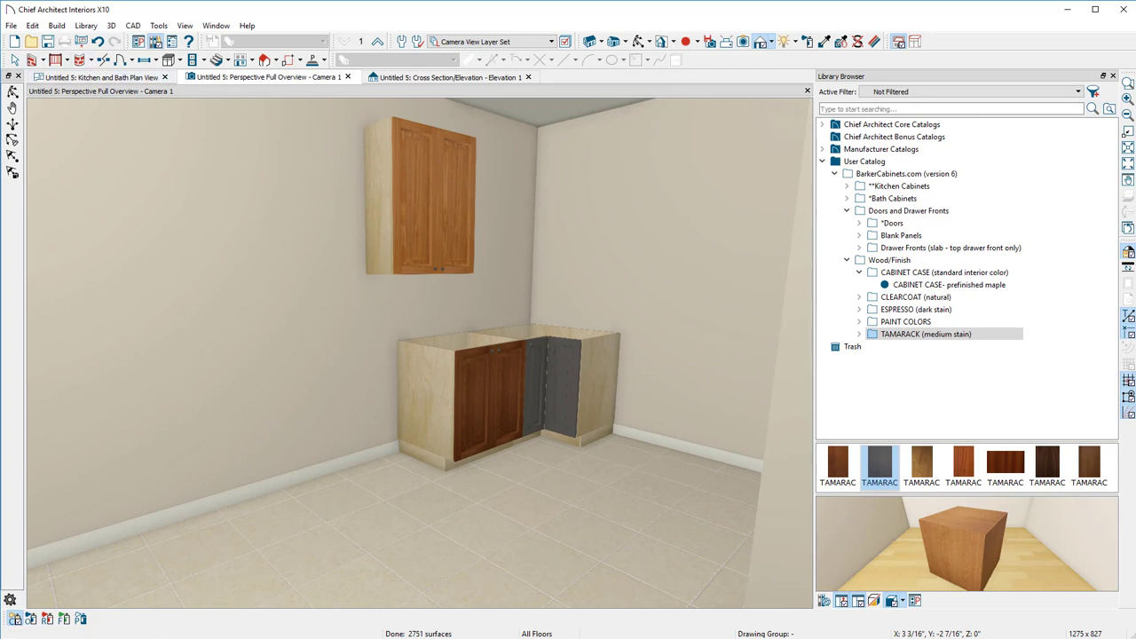
# - Widen the upper wall cabinet to 46 1/2" and lower its top to 33 1/2" tall
pyautogui.click(14, 60)
pyautogui.click(409, 219)
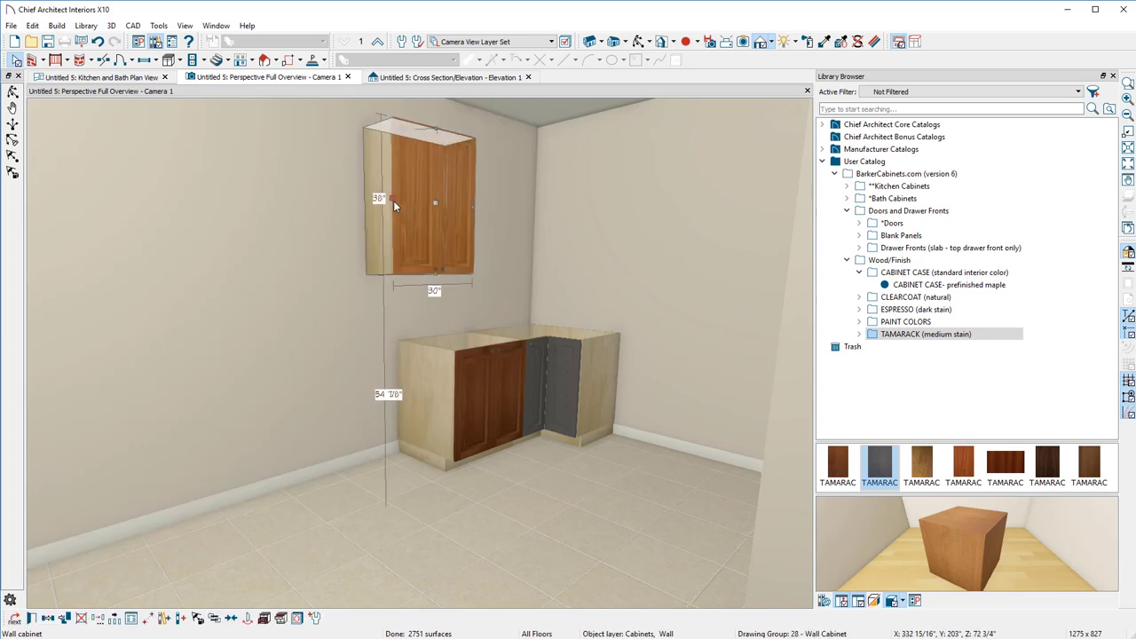
pyautogui.moveTo(371, 203); pyautogui.dragTo(345, 221)
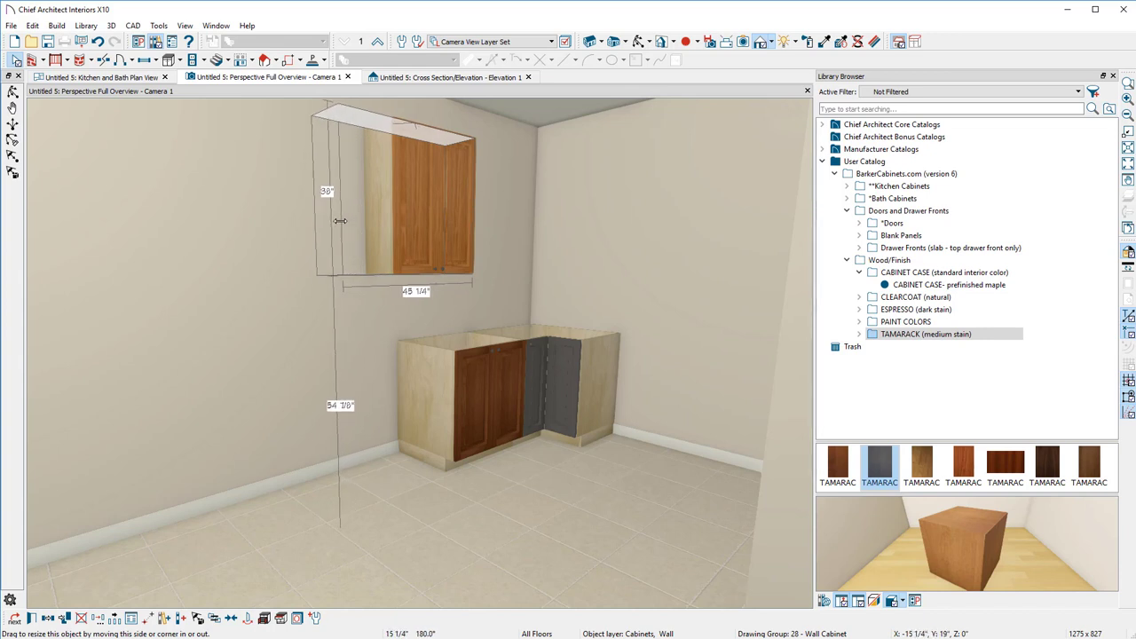
pyautogui.moveTo(340, 221); pyautogui.dragTo(337, 221)
pyautogui.moveTo(411, 120); pyautogui.dragTo(413, 151)
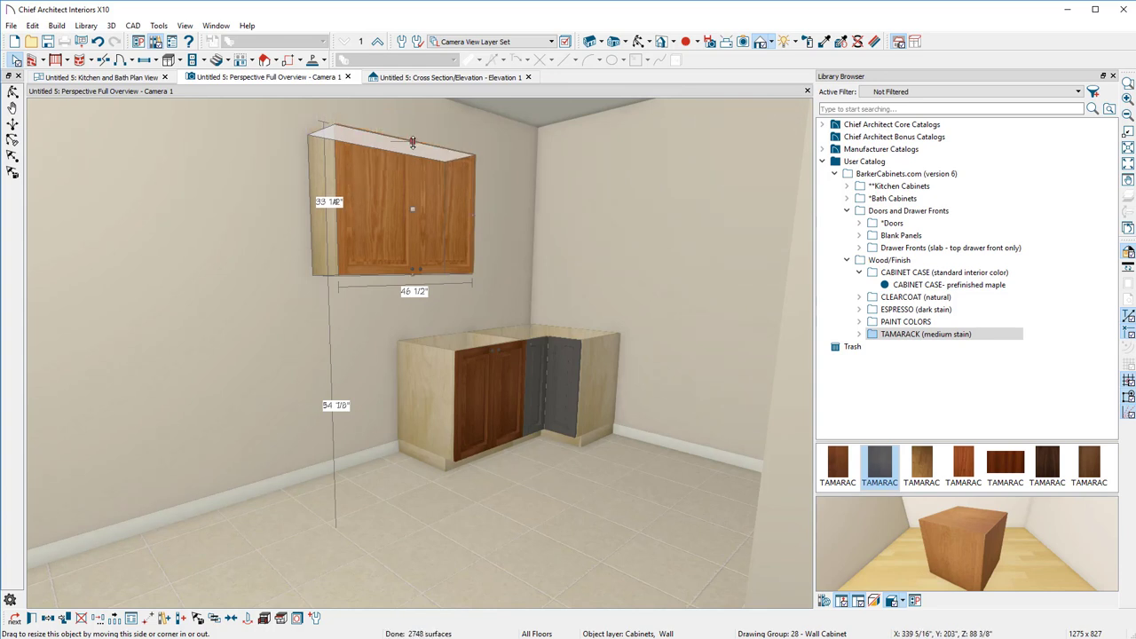
pyautogui.click(542, 227)
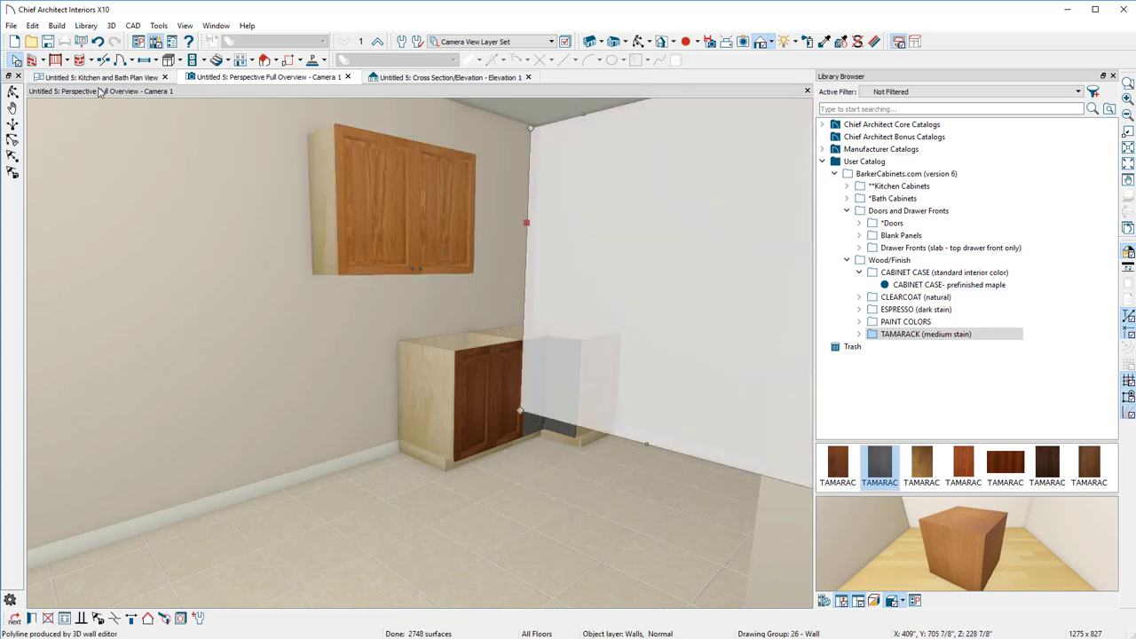
pyautogui.click(916, 297)
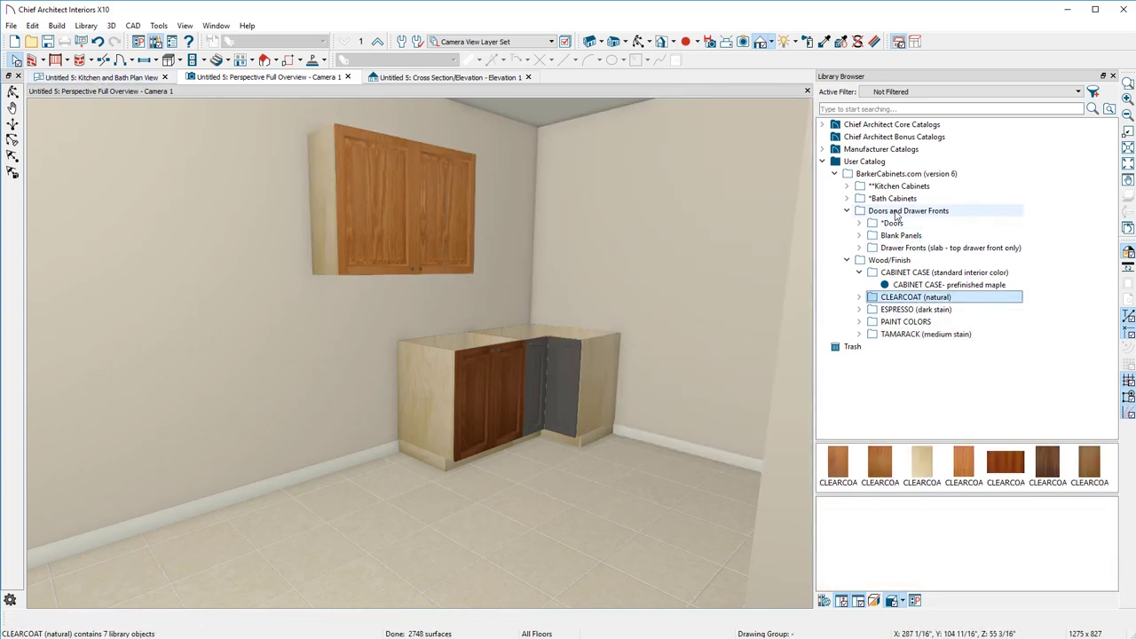
# - Switch to the Kitchen and Bath Plan View and start a Cabinet Schedule from Tools > Schedules
pyautogui.click(99, 77)
pyautogui.scroll(-3, 257, 320)
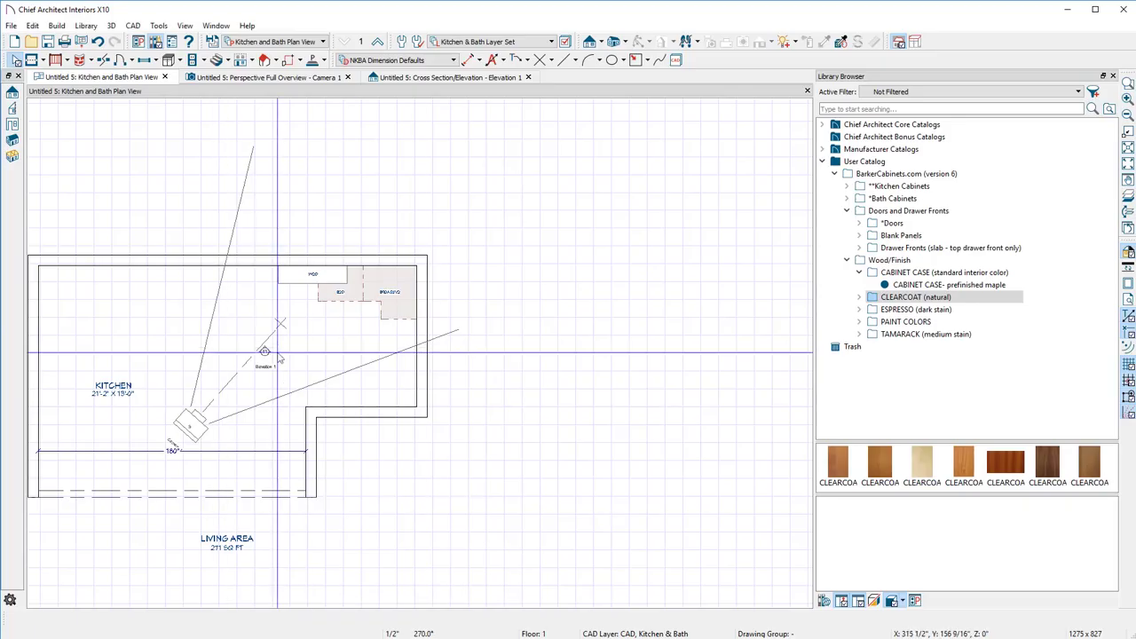
pyautogui.click(160, 26)
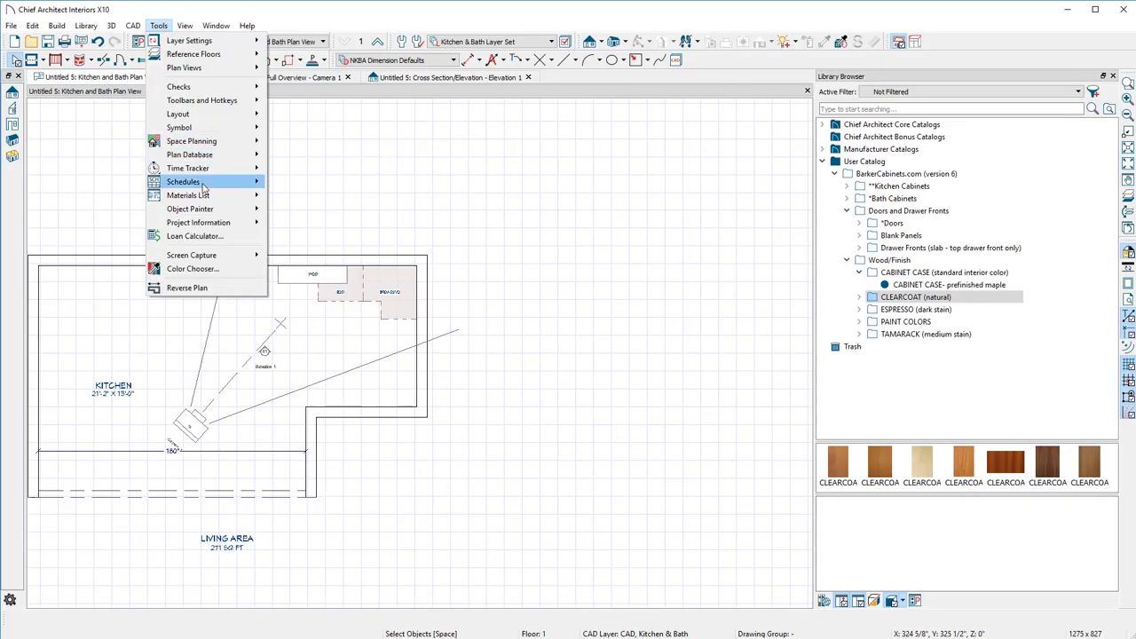
pyautogui.moveTo(204, 182)
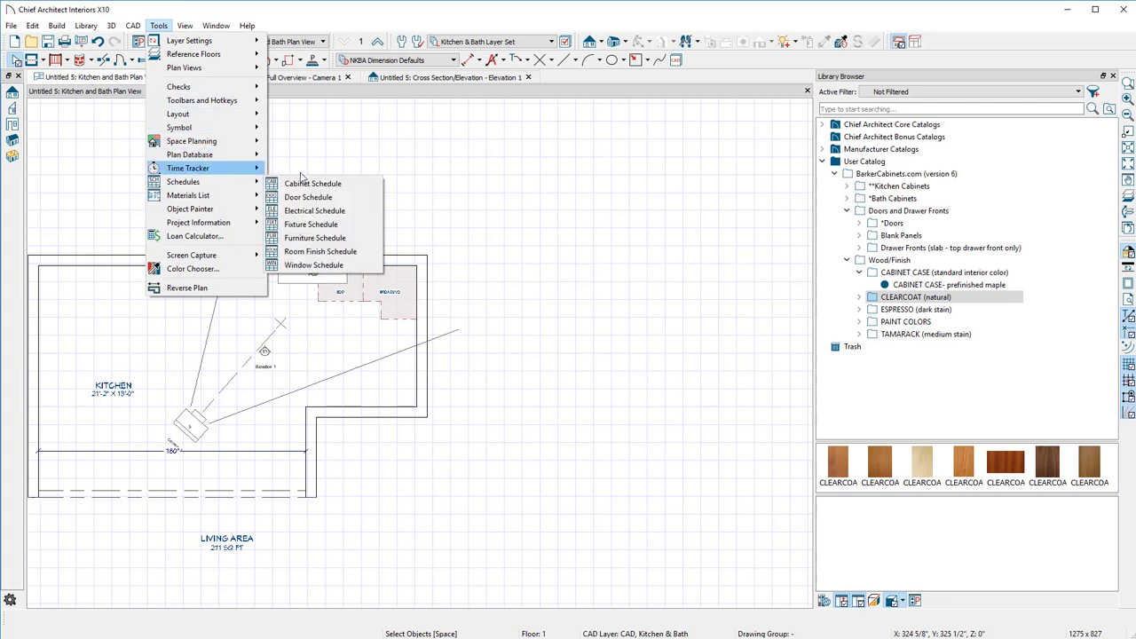
pyautogui.click(313, 184)
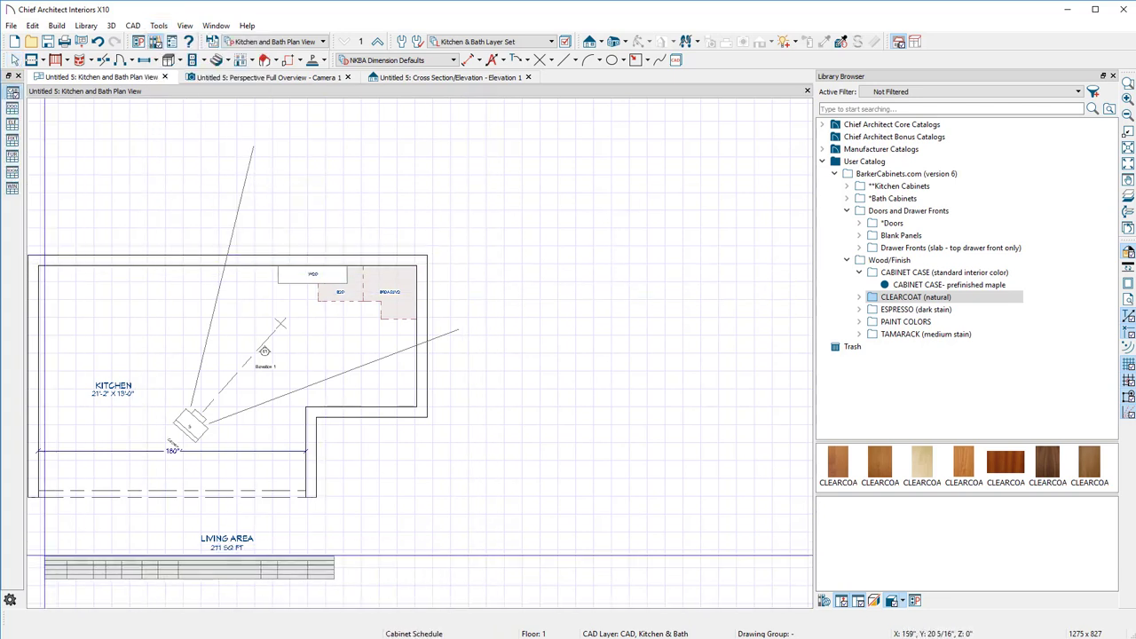
# - Place the cabinet schedule below the Living Area
pyautogui.click(35, 558)
pyautogui.scroll(3, 415, 441)
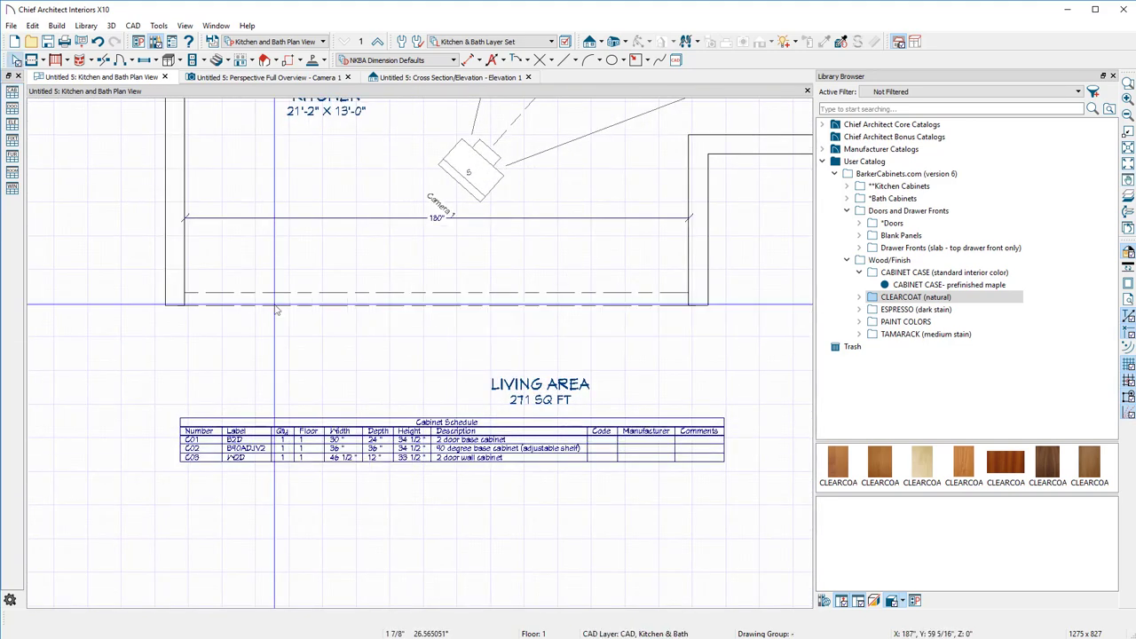
pyautogui.scroll(2, 251, 470)
pyautogui.scroll(1, 251, 473)
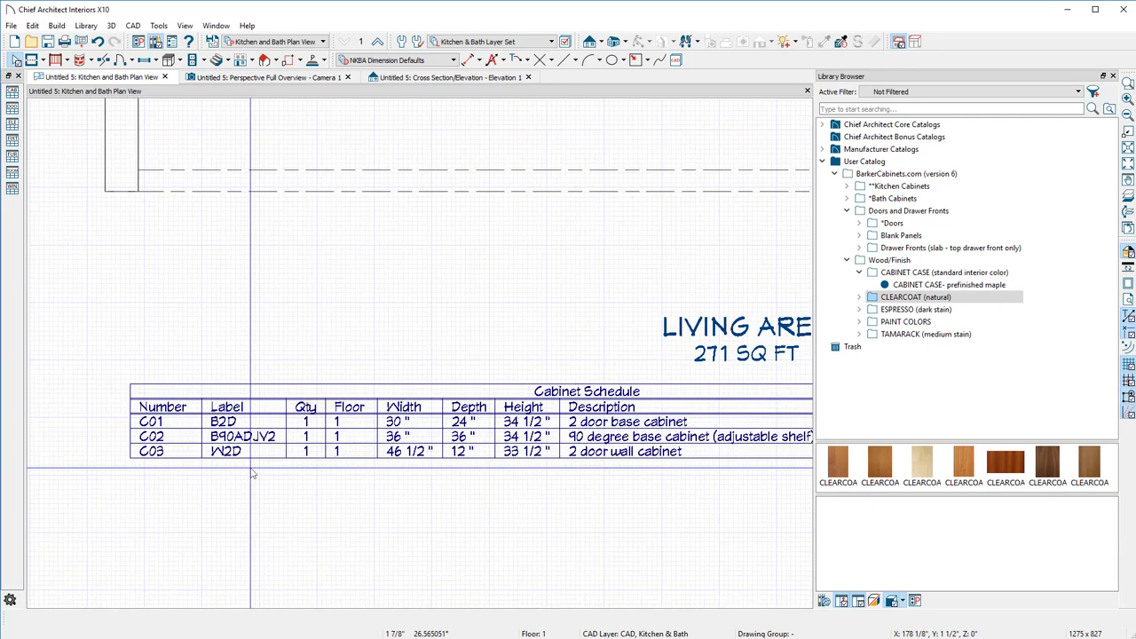
pyautogui.scroll(-2, 321, 387)
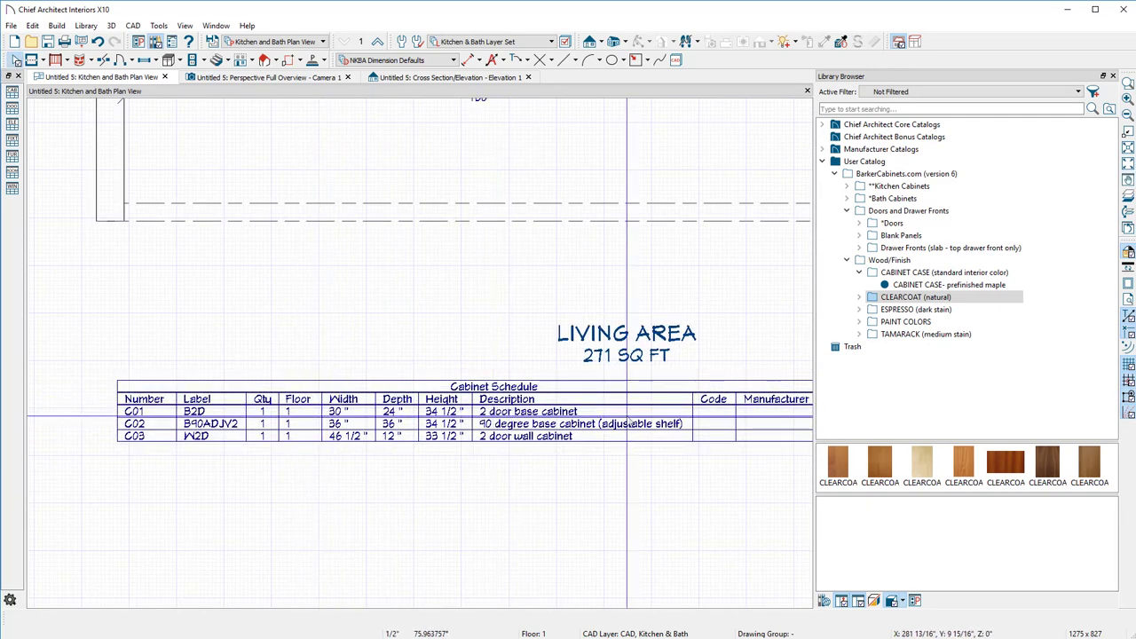
pyautogui.scroll(-1, 627, 418)
pyautogui.scroll(1, 541, 427)
pyautogui.scroll(1, 541, 427)
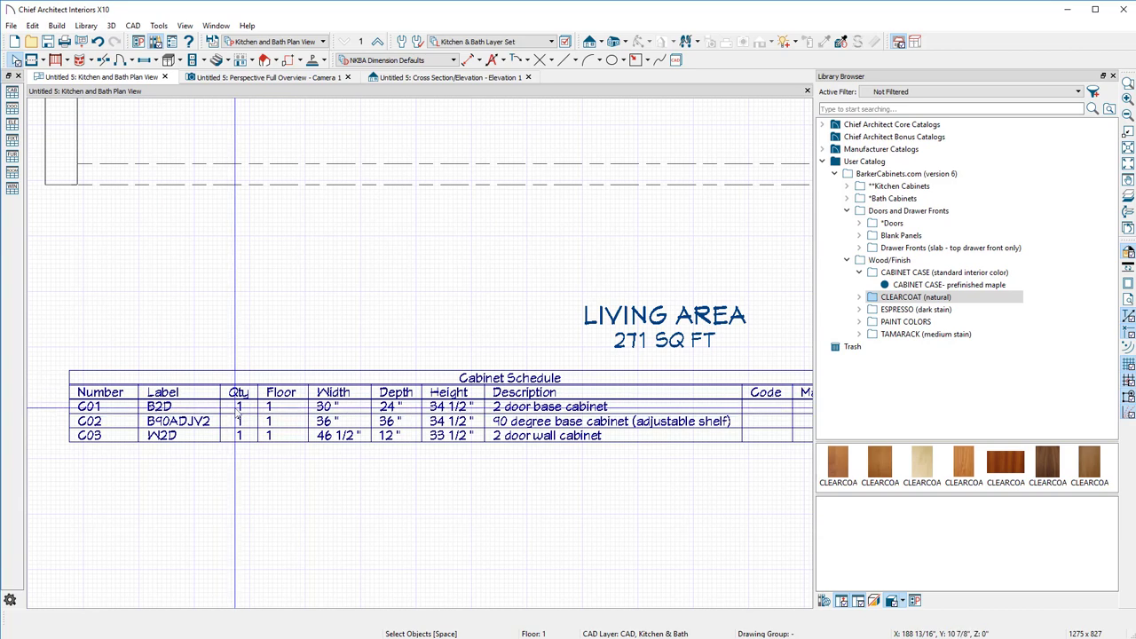
# - Copy the corner 2-door base cabinet leftward along the top wall
pyautogui.scroll(-1, 609, 407)
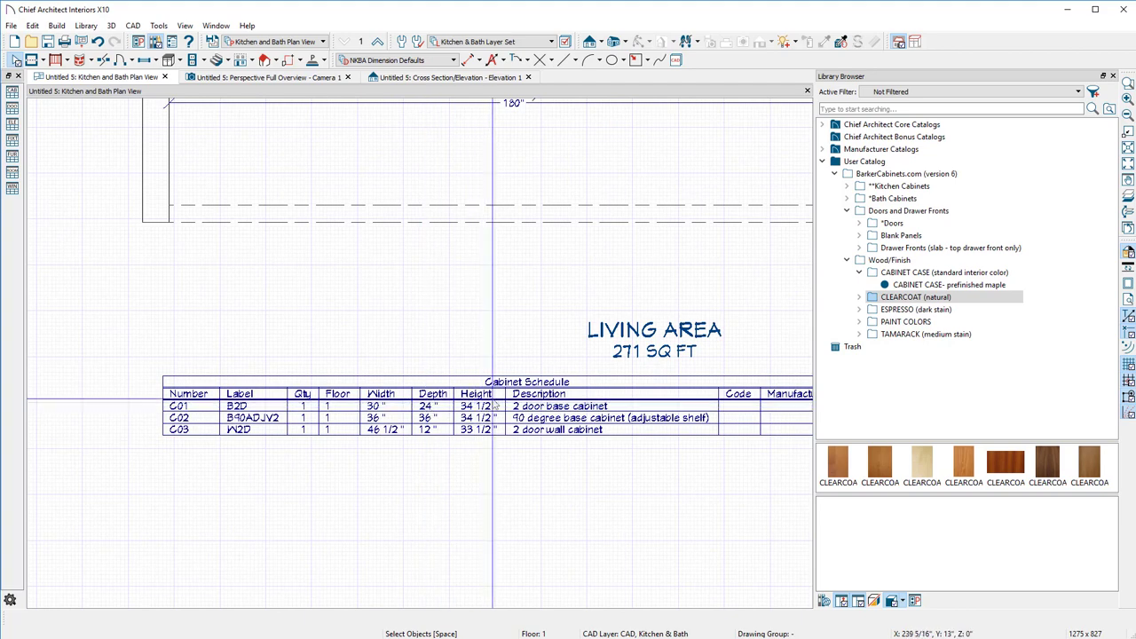
pyautogui.scroll(-3, 541, 377)
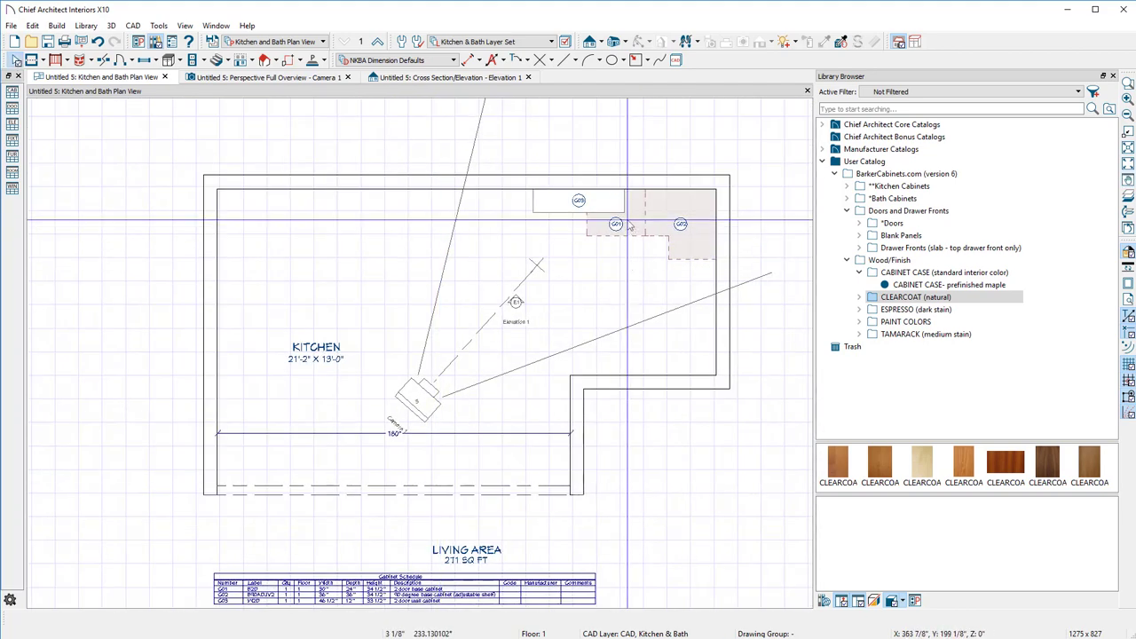
pyautogui.click(628, 220)
pyautogui.moveTo(627, 220); pyautogui.dragTo(321, 224)
# - Widen the copied base cabinet to 36 inches
pyautogui.scroll(4, 349, 473)
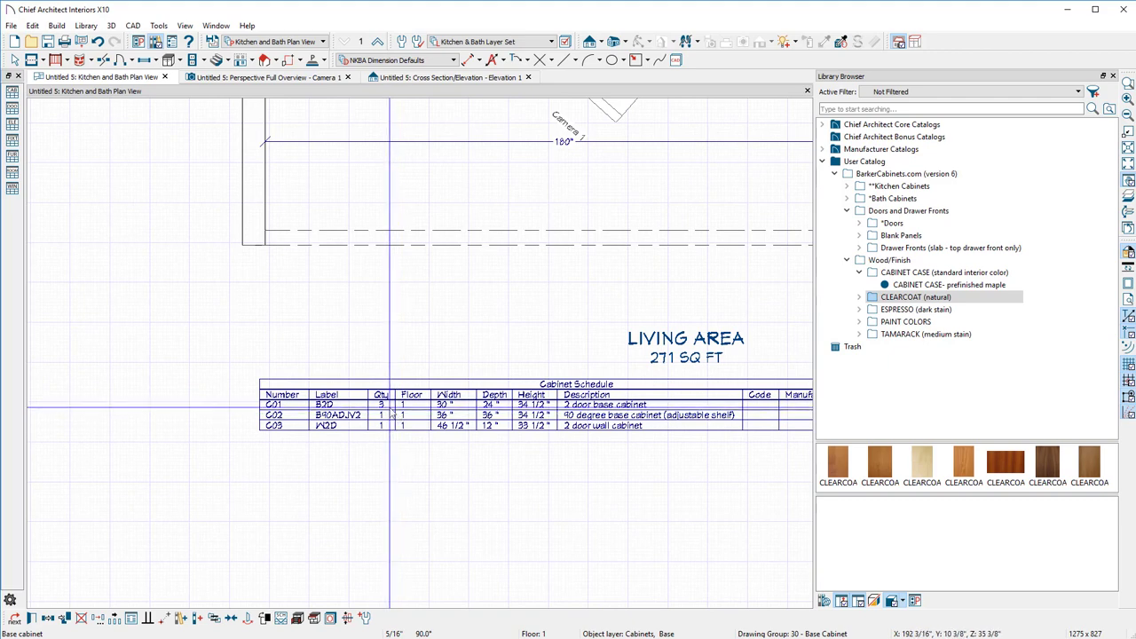
pyautogui.scroll(-2, 562, 231)
pyautogui.moveTo(562, 231); pyautogui.dragTo(518, 435, button='middle')
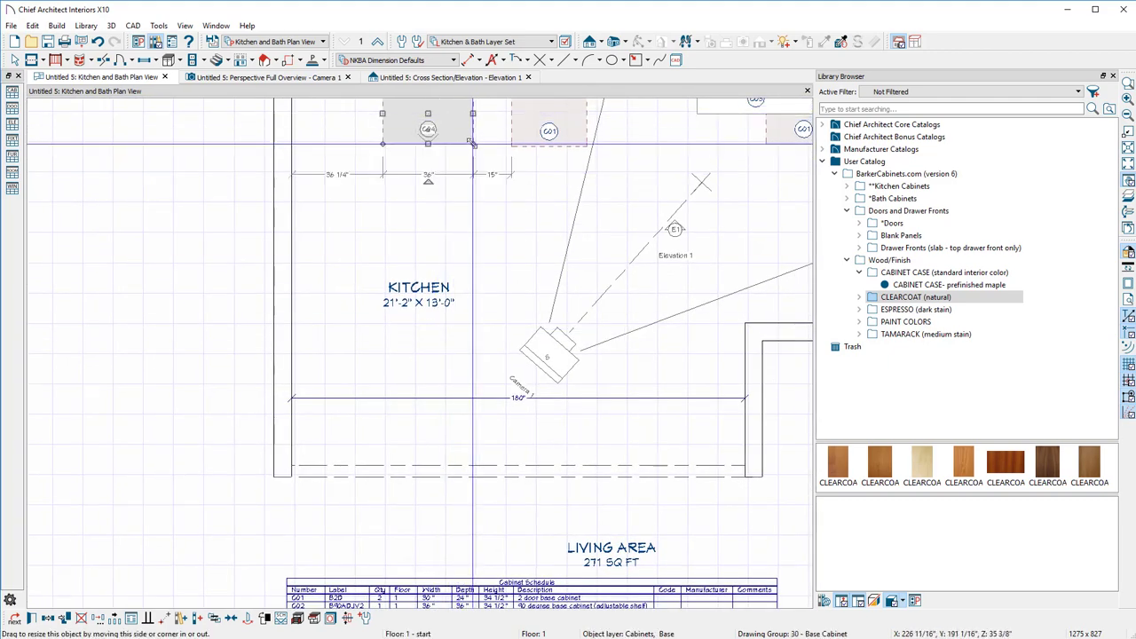
# - Check the cabinet schedule now listing the widened cabinet as C04
pyautogui.scroll(1, 494, 391)
pyautogui.moveTo(493, 391); pyautogui.dragTo(499, 201, button='middle')
pyautogui.scroll(3, 453, 460)
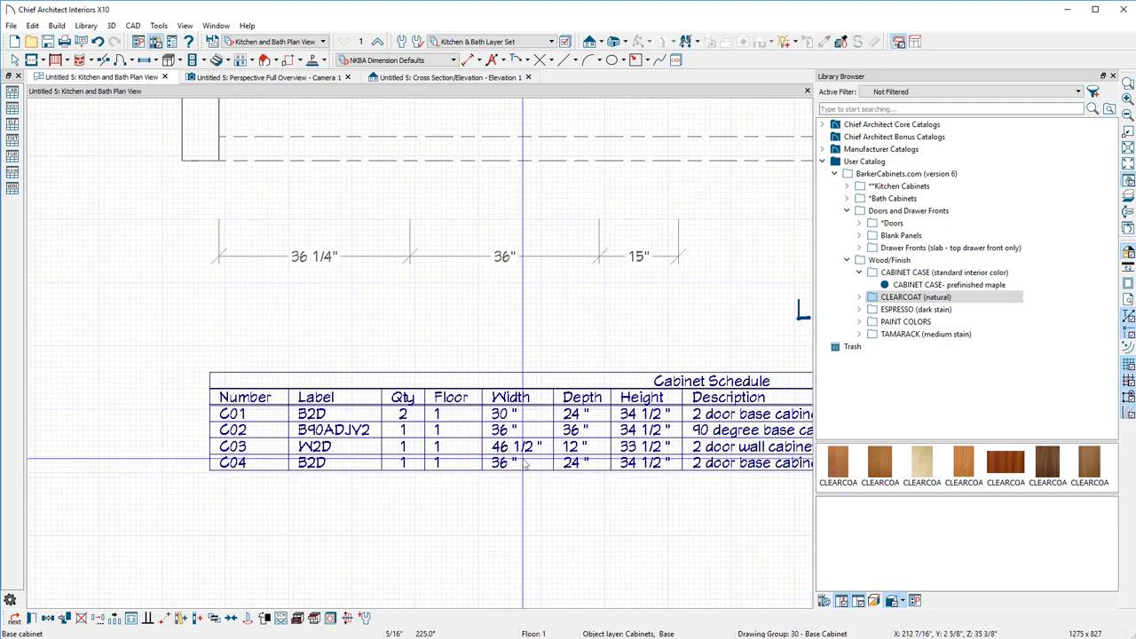
pyautogui.scroll(-3, 555, 430)
pyautogui.moveTo(401, 133); pyautogui.dragTo(291, 496, button='middle')
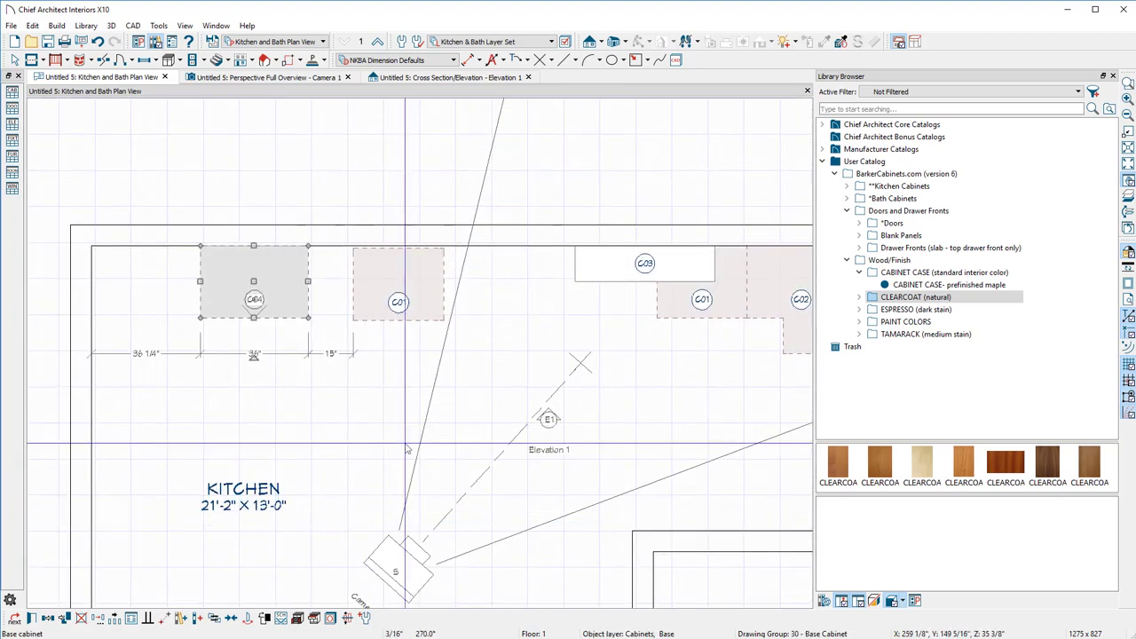
# - Review the Elevation 1 drawing, then return to the kitchen plan view
pyautogui.click(388, 78)
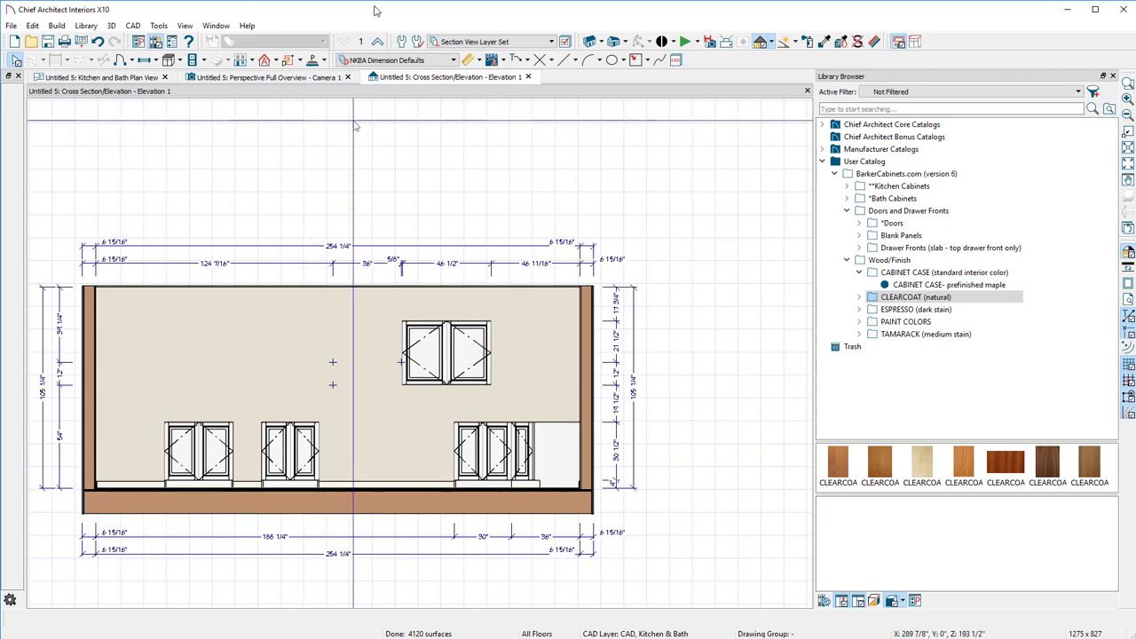
pyautogui.click(125, 78)
pyautogui.scroll(-5, 408, 348)
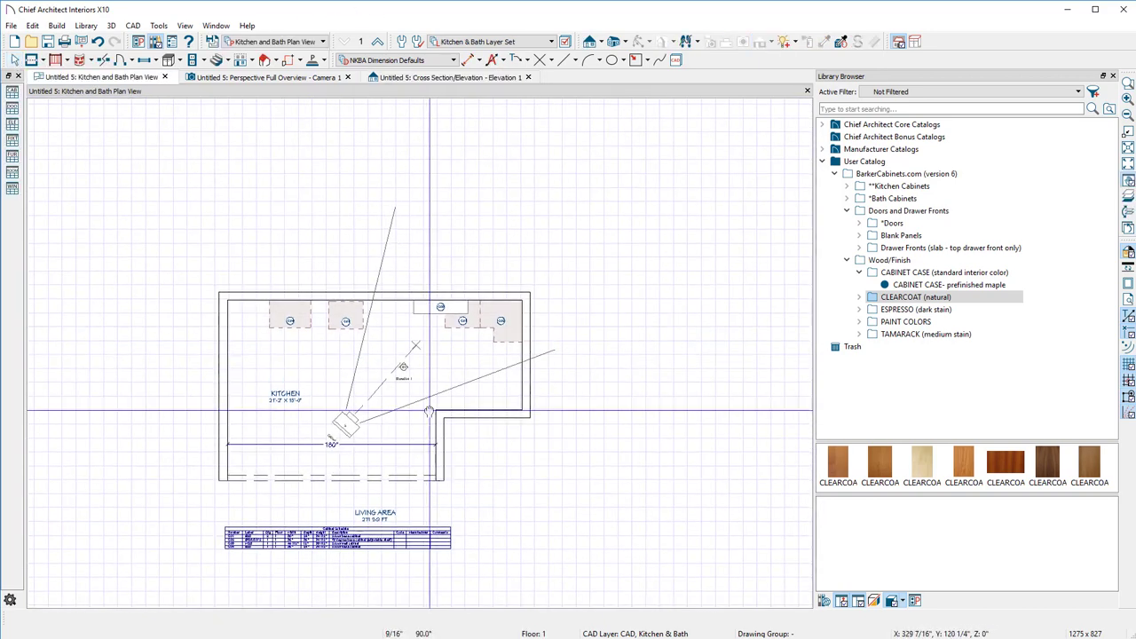
pyautogui.scroll(4, 407, 348)
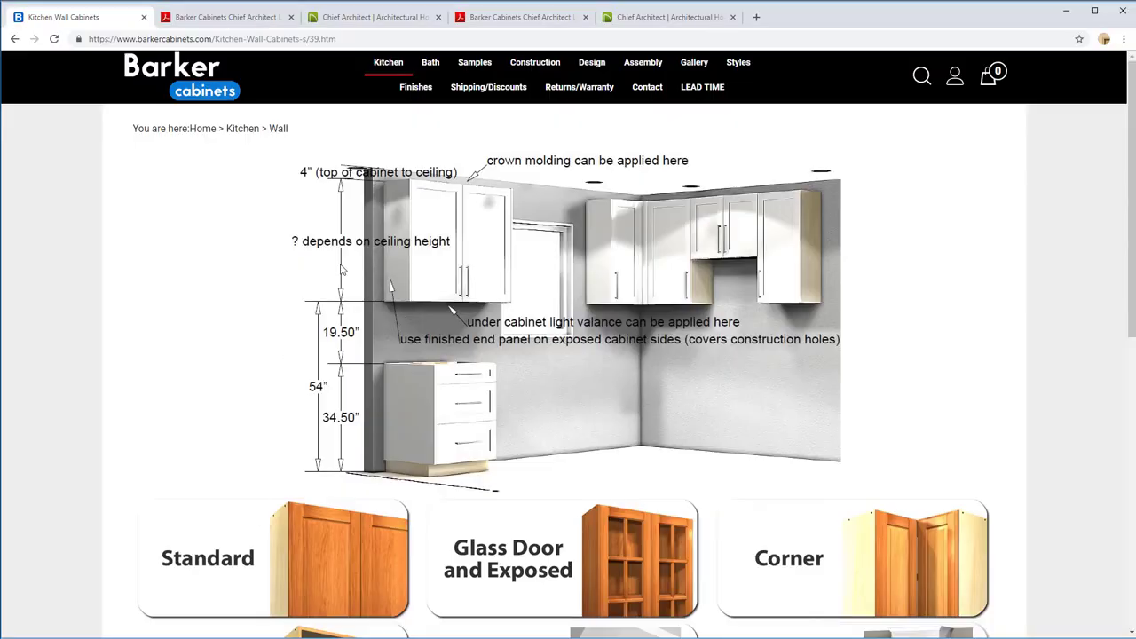
pyautogui.scroll(-4, 377, 515)
# - Open the 2 door wall cabinet and set its width to 30.00"
pyautogui.click(284, 193)
pyautogui.scroll(-5, 615, 490)
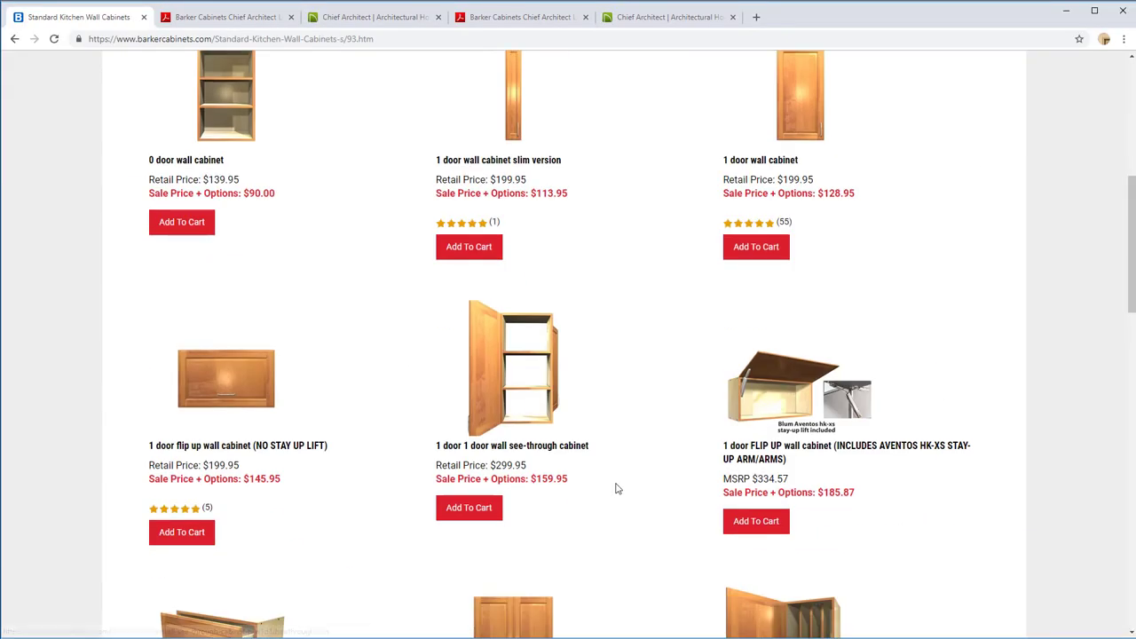
pyautogui.scroll(-4, 511, 230)
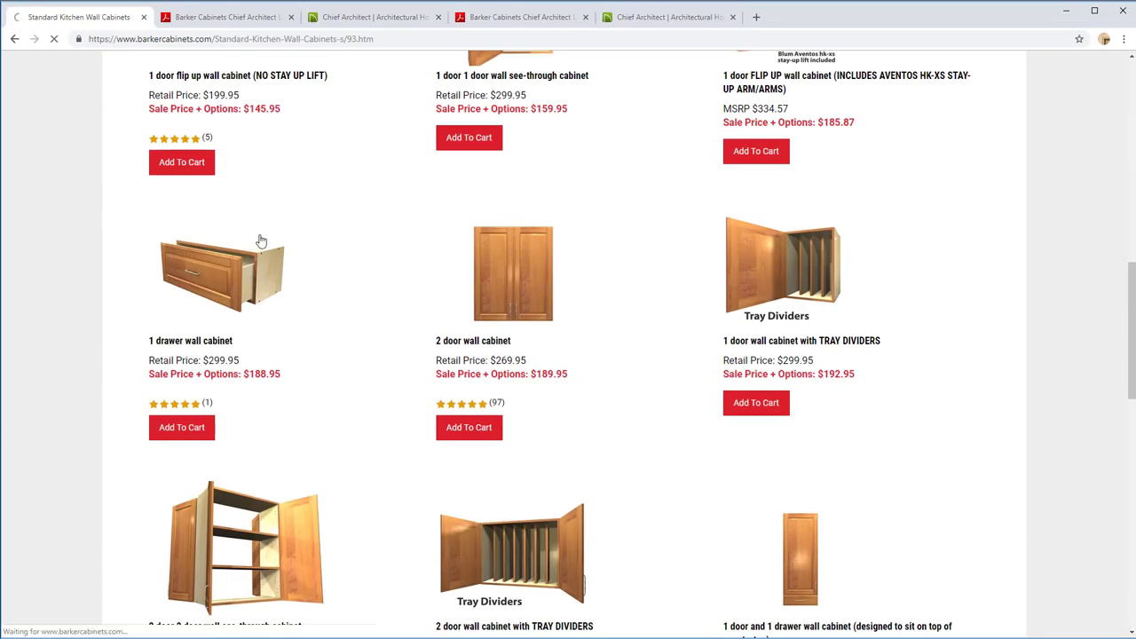
pyautogui.click(609, 423)
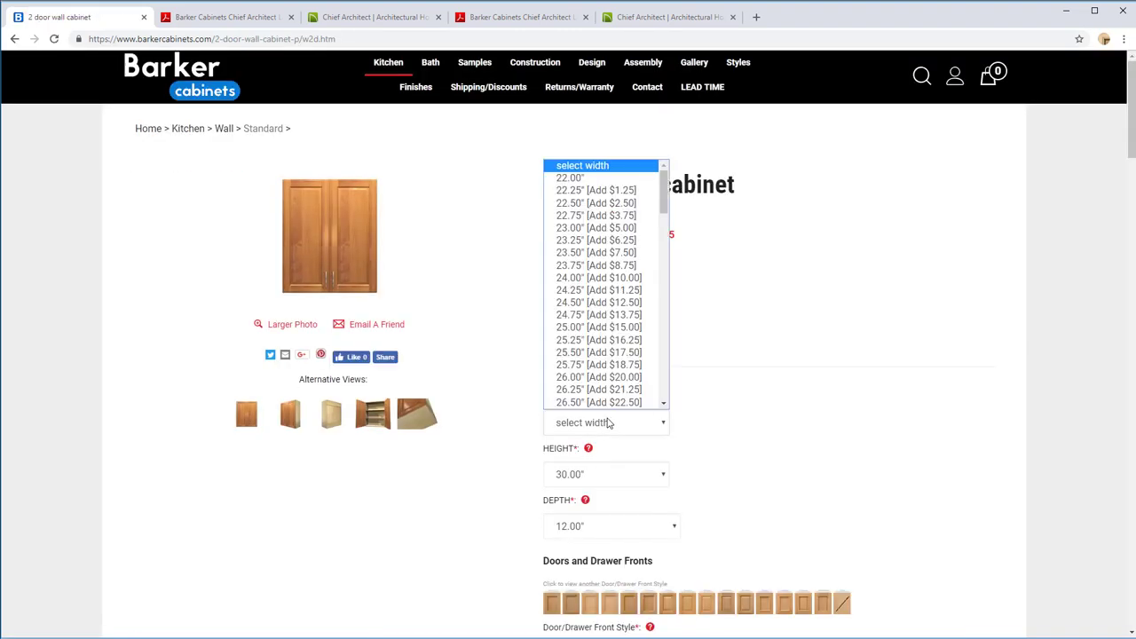
pyautogui.scroll(-2, 609, 391)
pyautogui.click(599, 401)
# - Choose LIGHT GREY varnish prefinishing and add the cabinet to the cart at $327.95
pyautogui.scroll(-3, 611, 409)
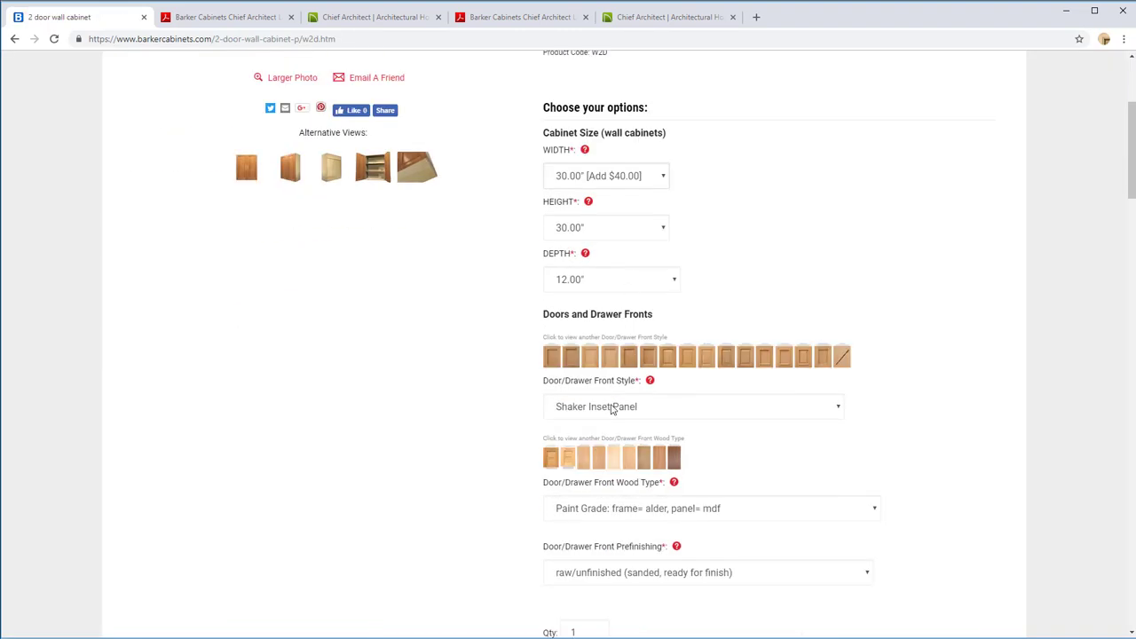
pyautogui.scroll(-3, 611, 409)
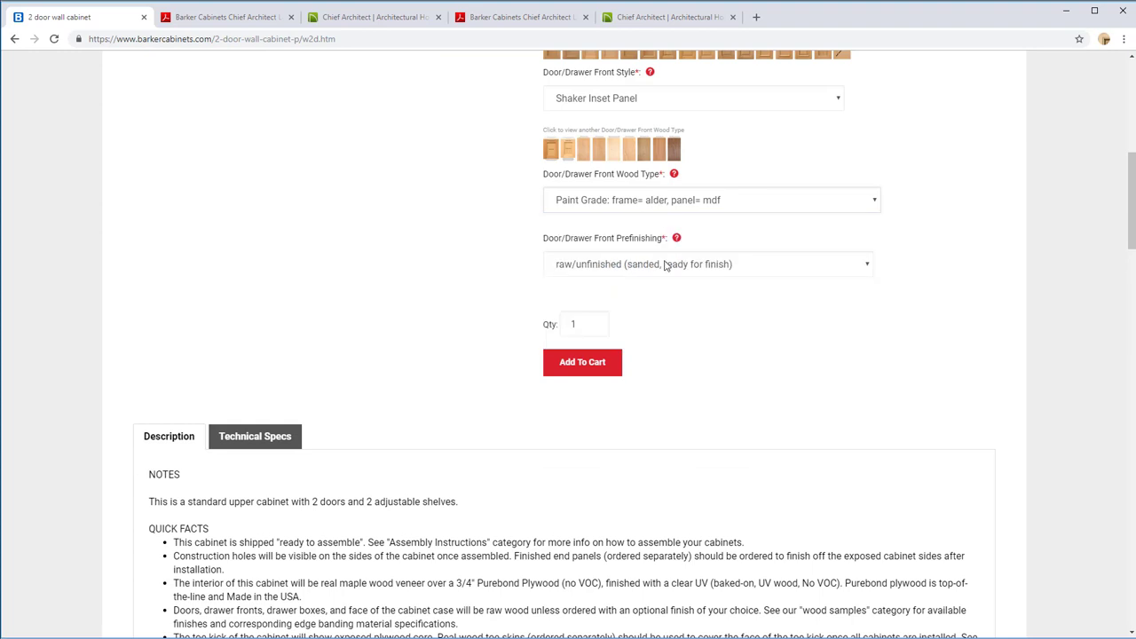
pyautogui.click(666, 265)
pyautogui.click(660, 387)
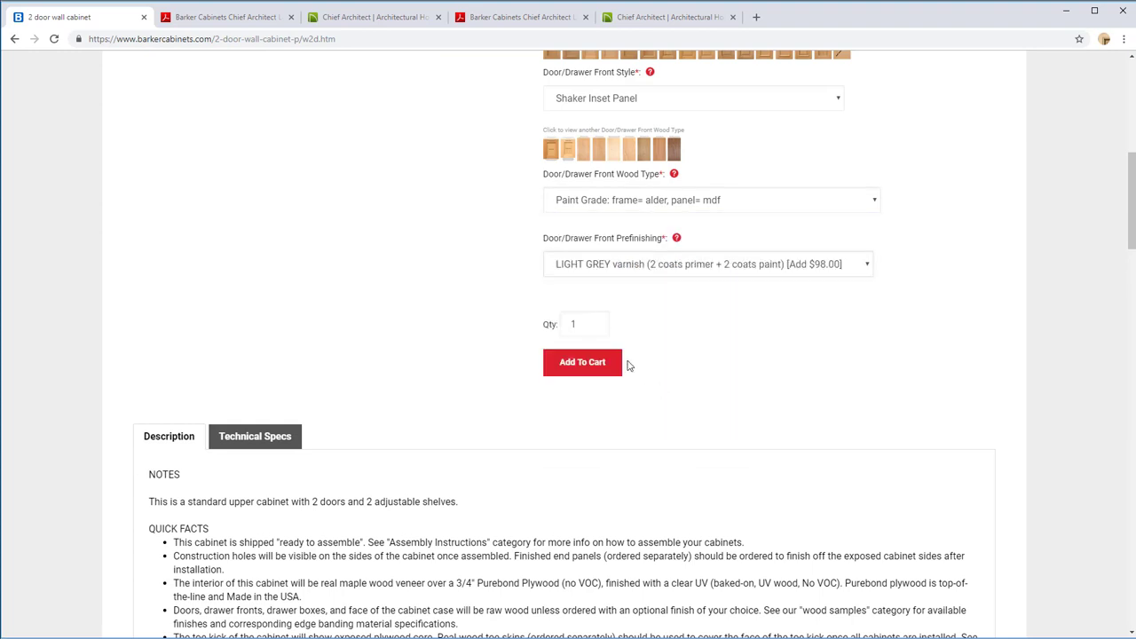
pyautogui.click(575, 369)
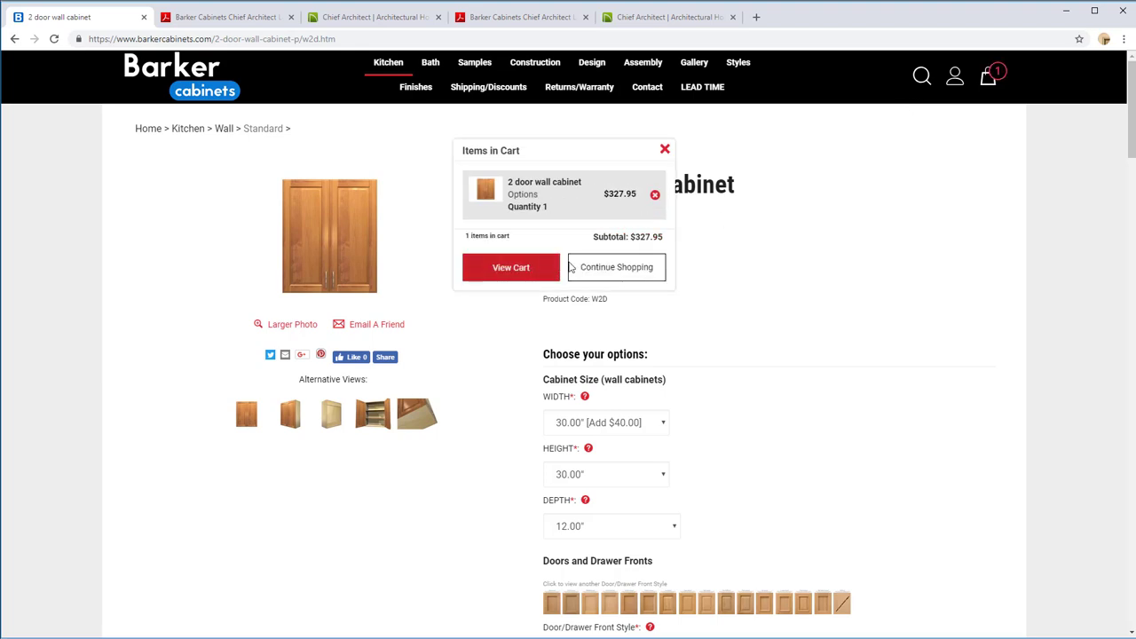
pyautogui.click(572, 268)
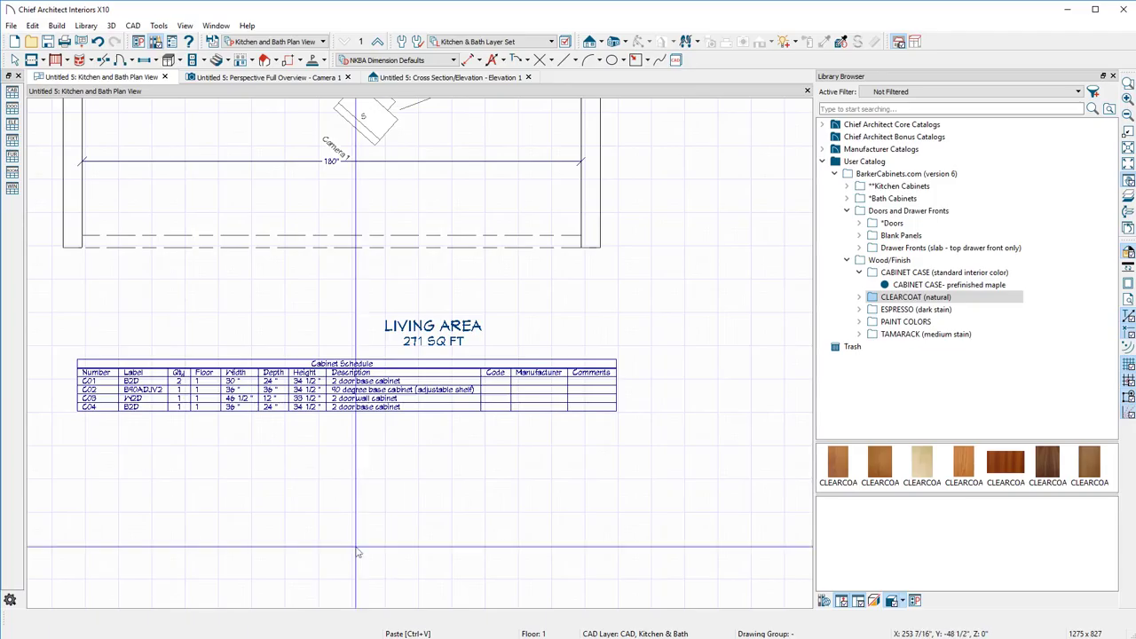
# - Pan and zoom the plan to centre the kitchen
pyautogui.scroll(5, 452, 402)
pyautogui.scroll(-5, 453, 402)
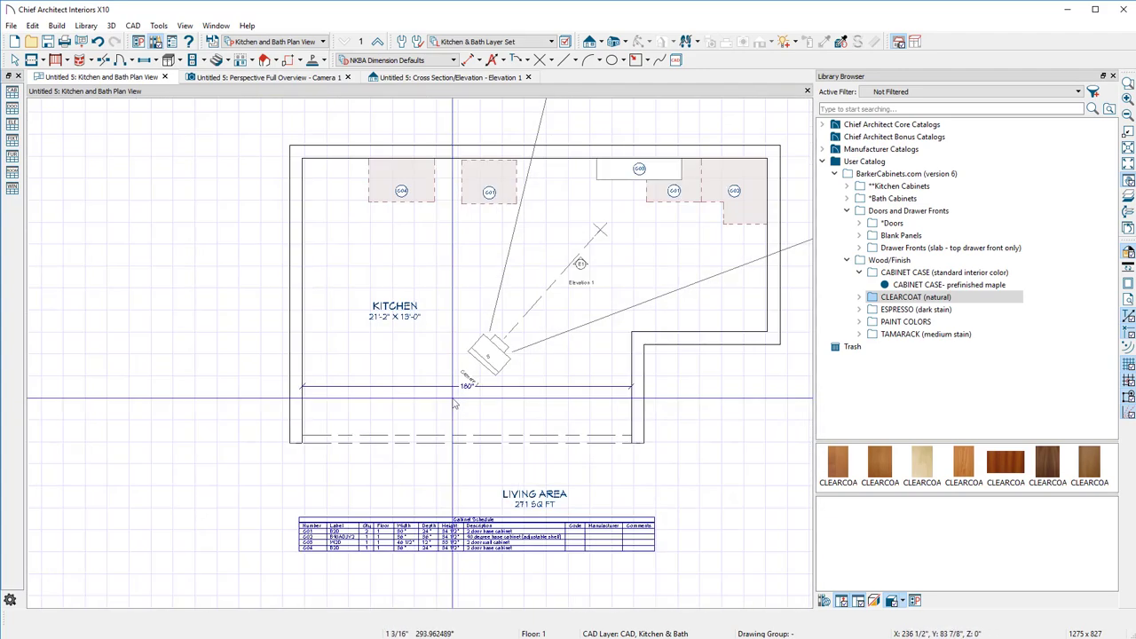
pyautogui.moveTo(453, 391); pyautogui.dragTo(324, 455, button='middle')
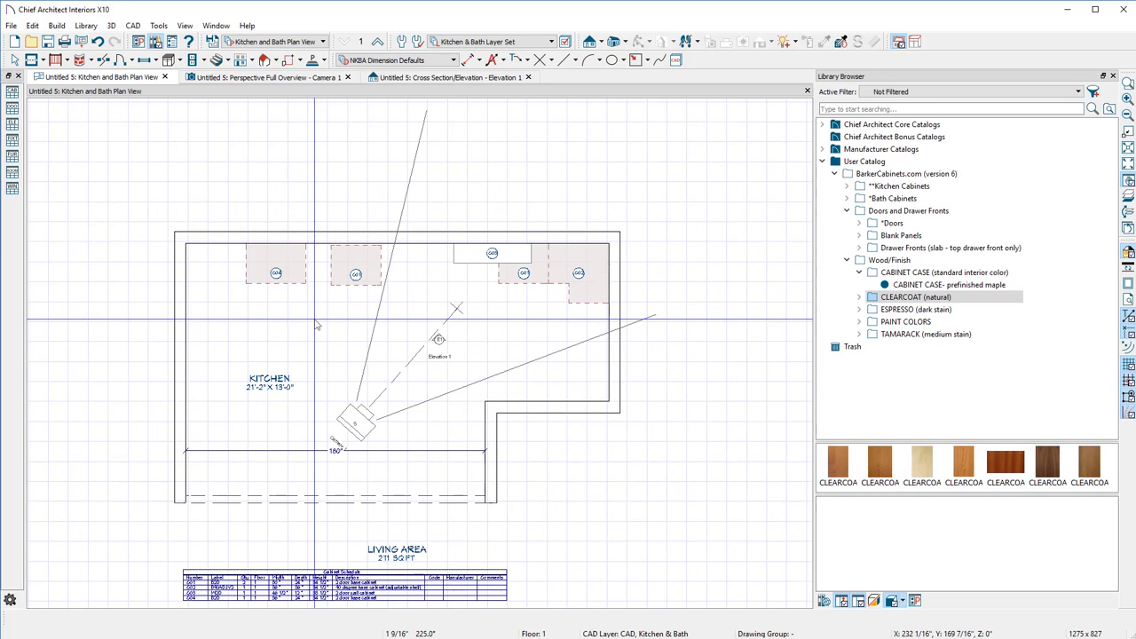
pyautogui.scroll(2, 408, 323)
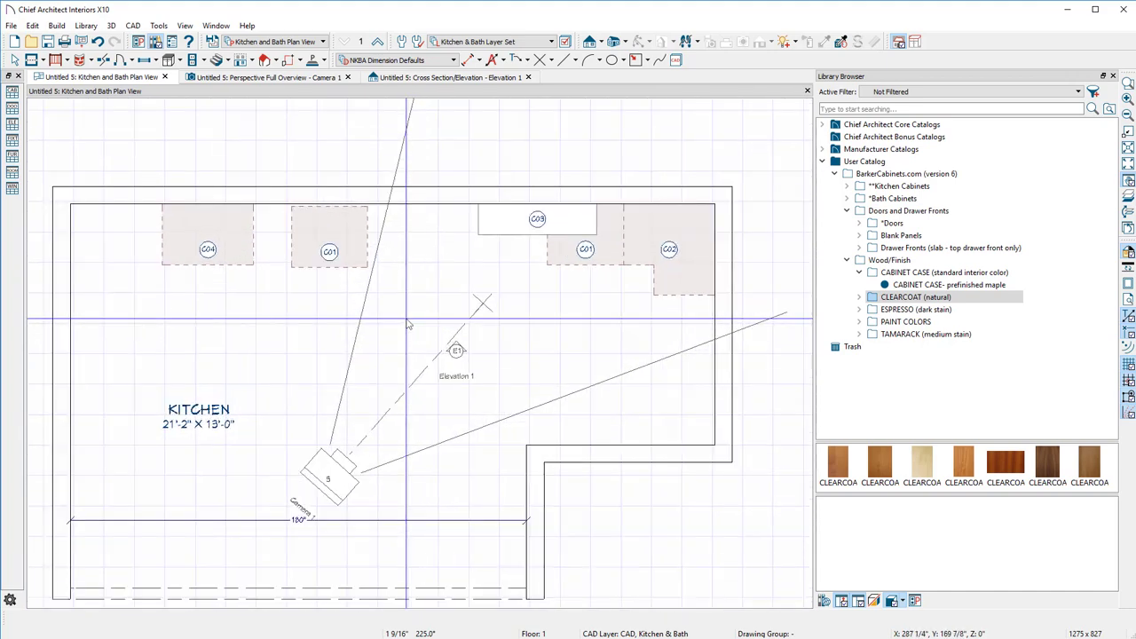
pyautogui.scroll(-1, 408, 323)
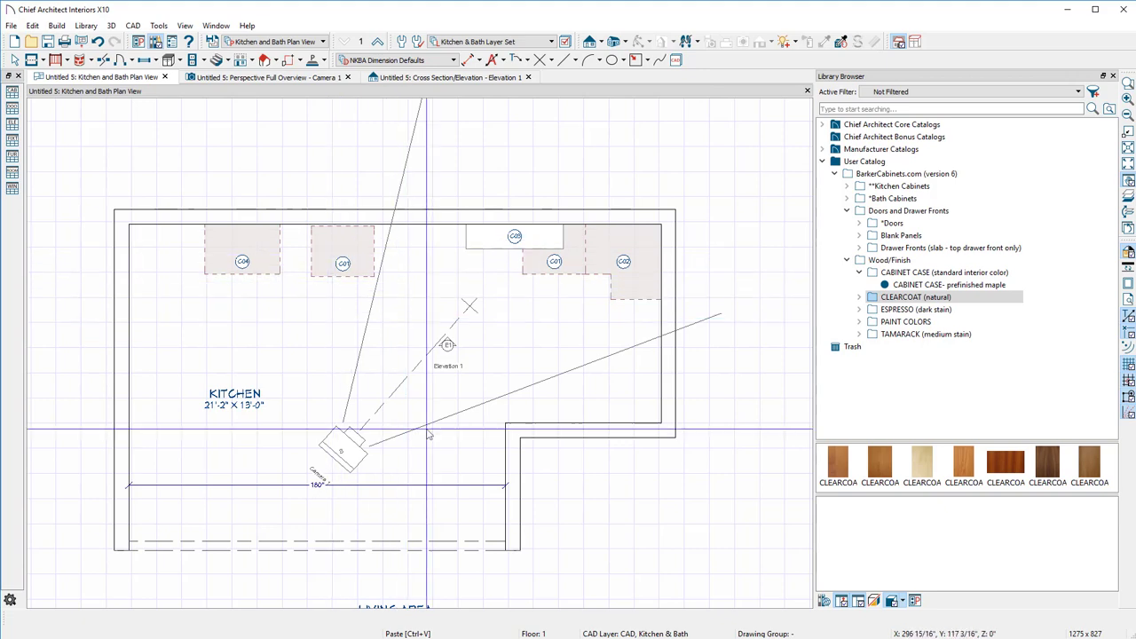
pyautogui.scroll(-2, 418, 482)
pyautogui.scroll(3, 382, 550)
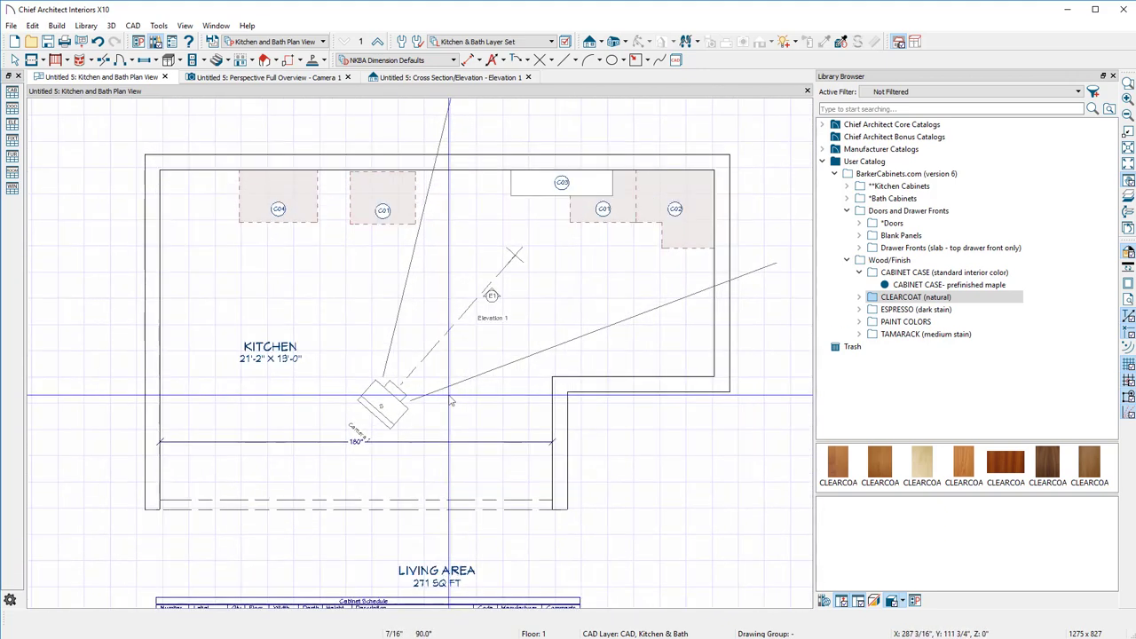
# - Glance at the 3D and CAD menus, then open the Perspective Full Overview - Camera 1 view
pyautogui.click(112, 26)
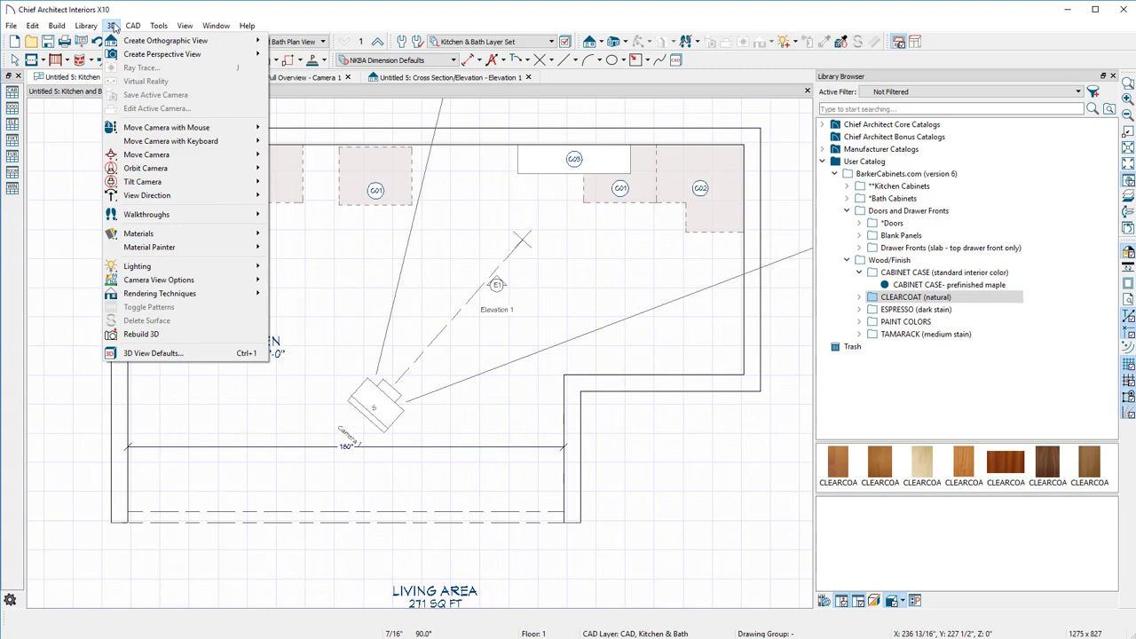
pyautogui.click(111, 25)
pyautogui.click(216, 25)
pyautogui.moveTo(132, 26)
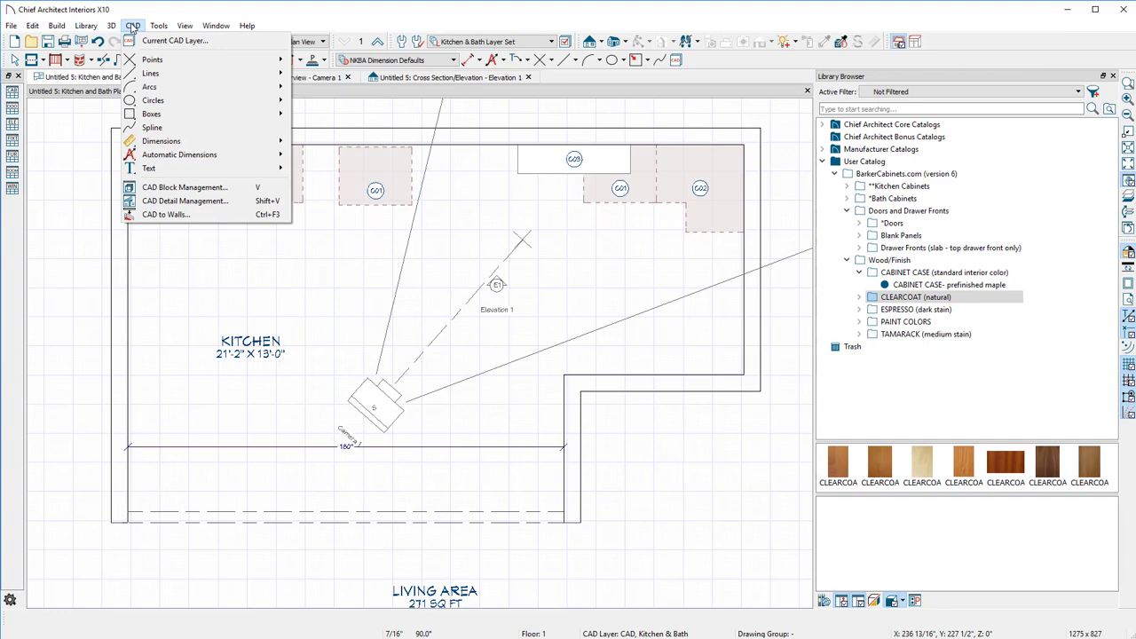
pyautogui.click(512, 305)
pyautogui.click(512, 305)
pyautogui.scroll(3, 512, 302)
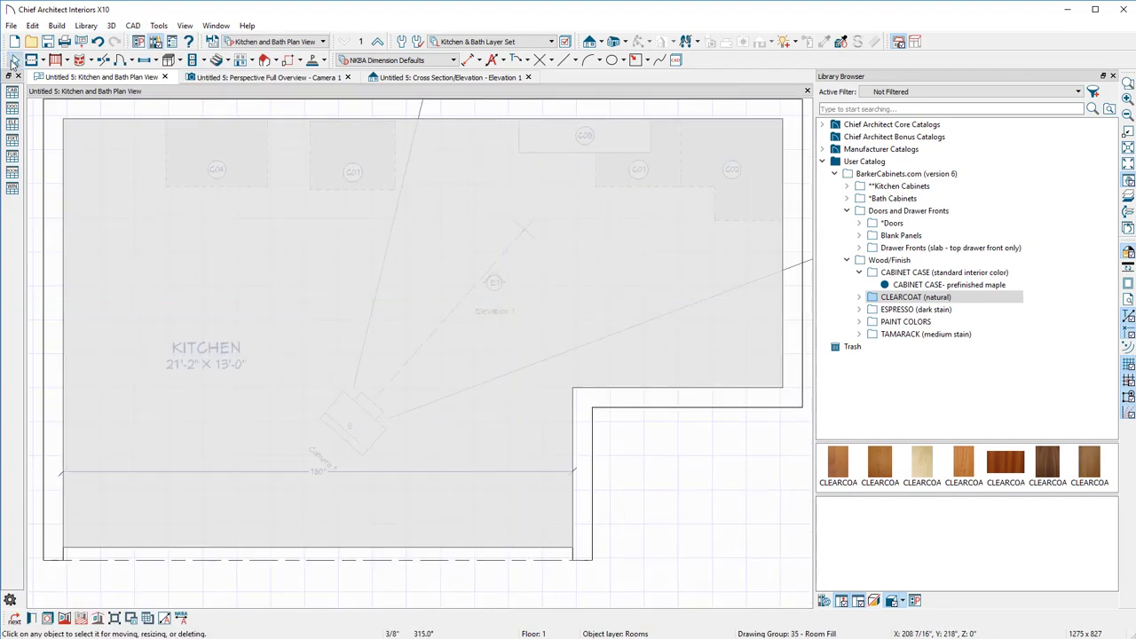
pyautogui.scroll(-2, 377, 244)
pyautogui.scroll(2, 376, 240)
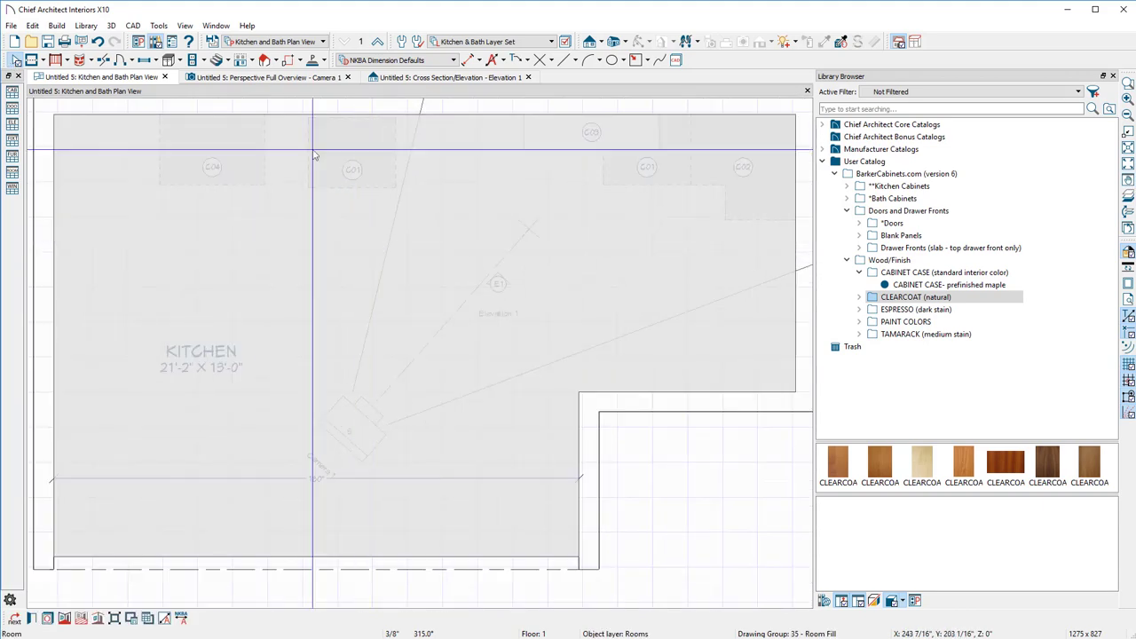
pyautogui.click(271, 80)
# - Zoom into the Elevation 1 cross-section showing the wall cabinet 54" above the floor
pyautogui.scroll(-2, 285, 426)
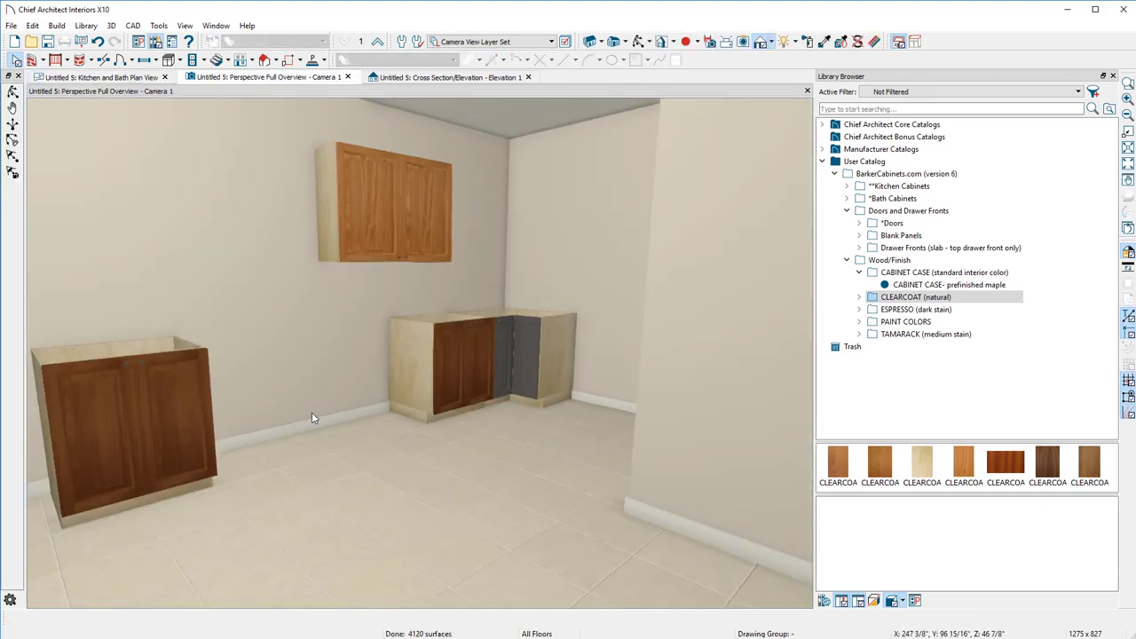
pyautogui.click(357, 211)
pyautogui.scroll(-2, 349, 297)
pyautogui.scroll(3, 353, 222)
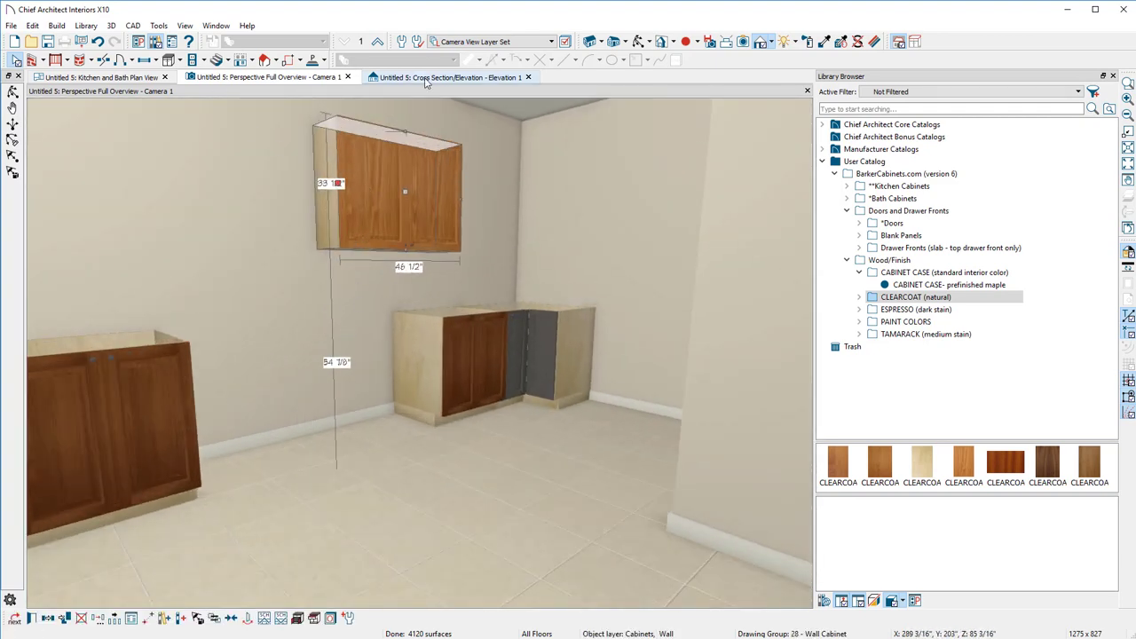
pyautogui.click(435, 77)
pyautogui.scroll(2, 253, 408)
pyautogui.scroll(3, 253, 408)
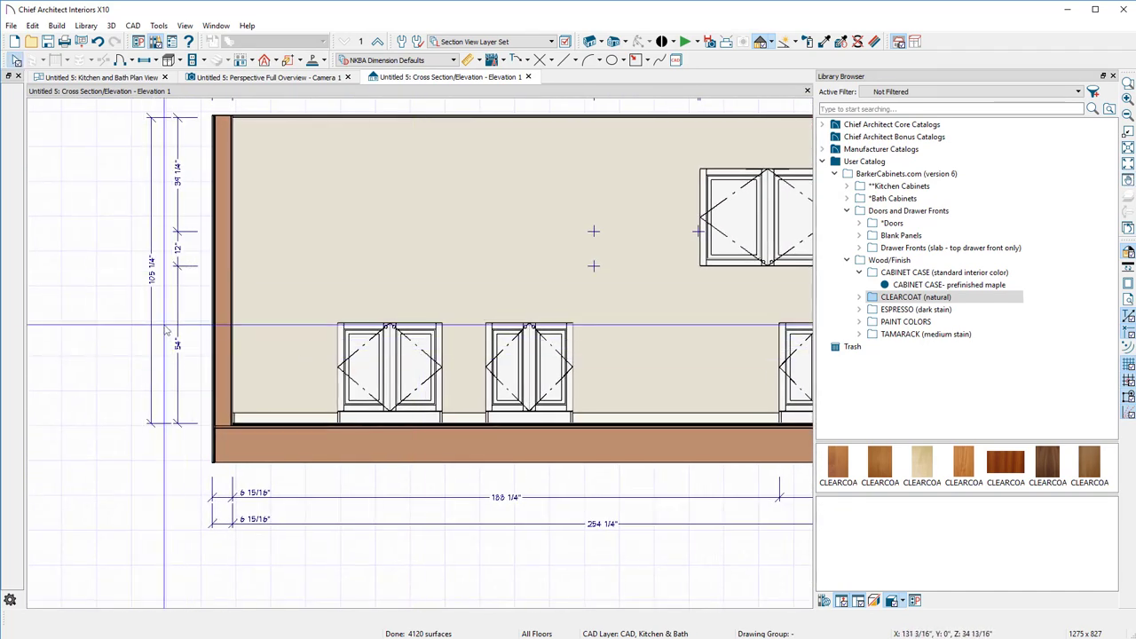
# - Narrow the right base cabinet from 30" to 25 1/2" in the elevation, then return to the Barker page
pyautogui.moveTo(493, 322); pyautogui.dragTo(285, 309, button='middle')
pyautogui.click(307, 338)
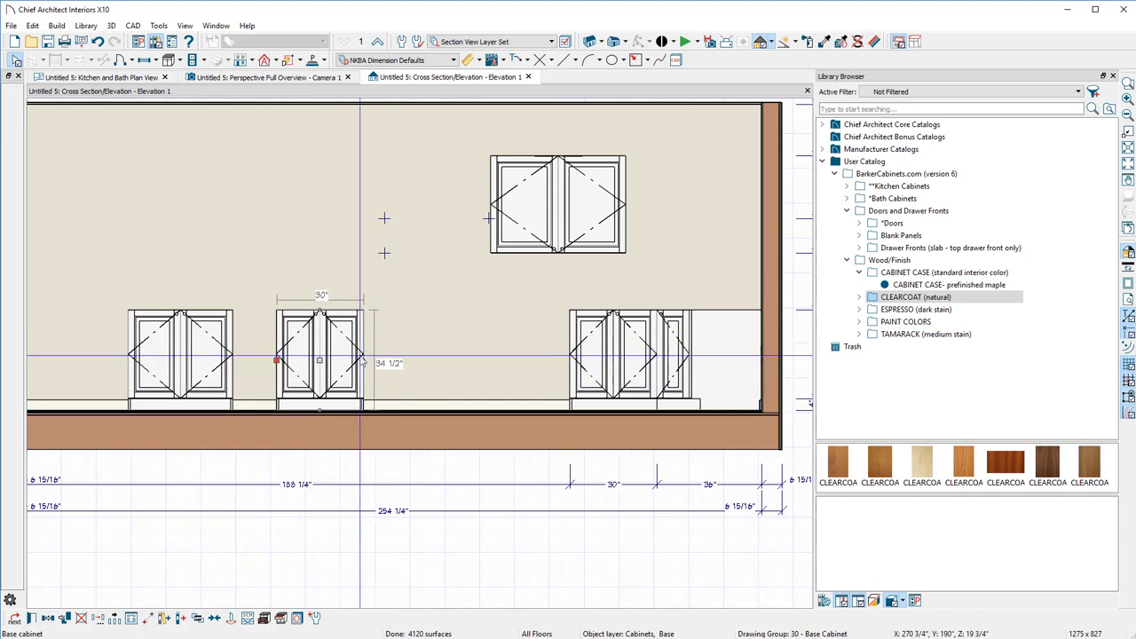
pyautogui.click(398, 371)
pyautogui.click(340, 374)
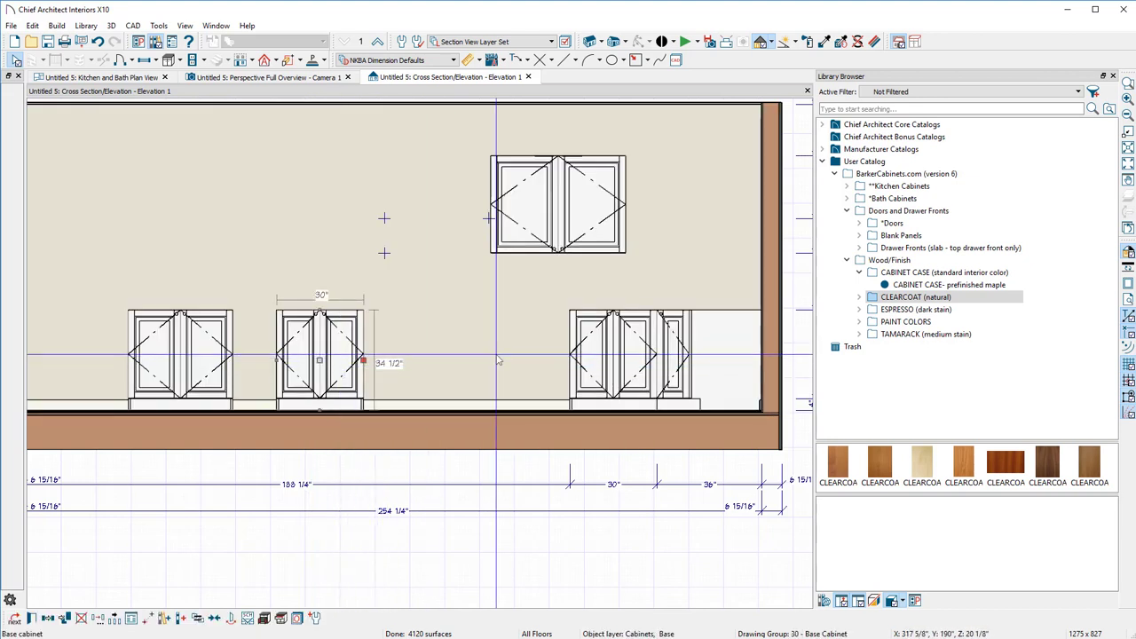
pyautogui.click(584, 356)
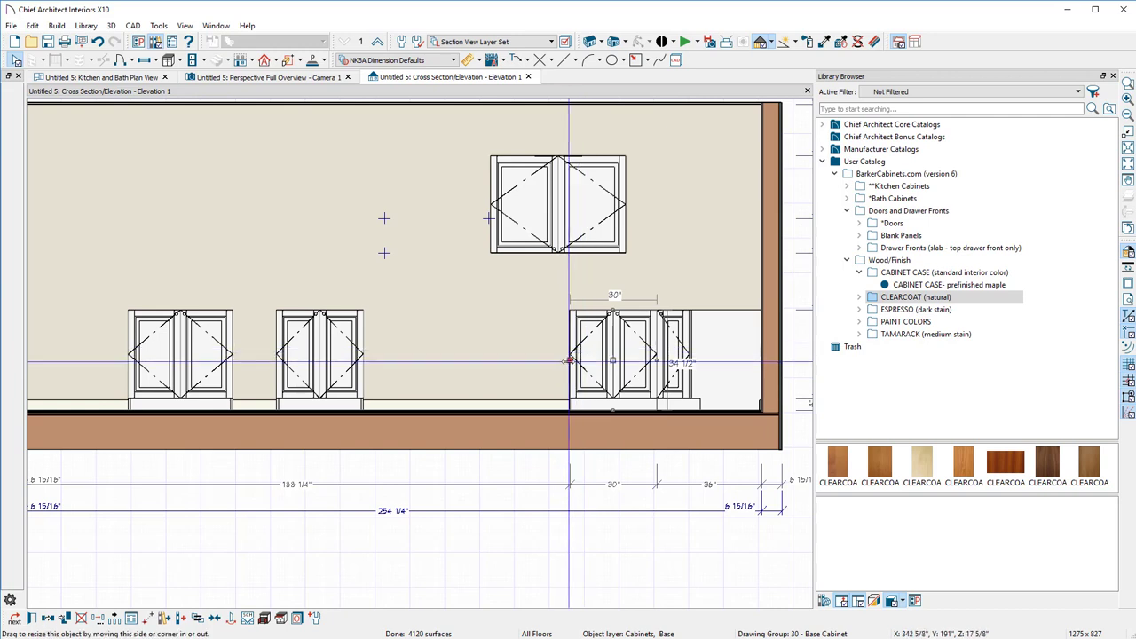
pyautogui.moveTo(570, 360); pyautogui.dragTo(583, 359)
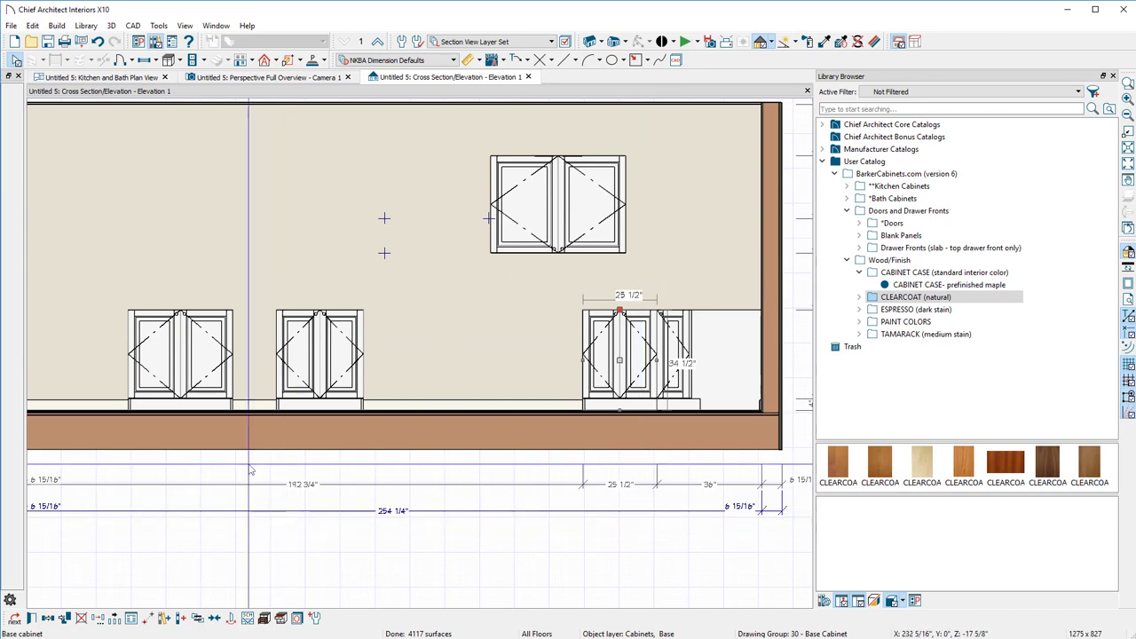
pyautogui.hotkey('alt', 'Tab')
pyautogui.scroll(-3, 426, 334)
pyautogui.scroll(3, 426, 336)
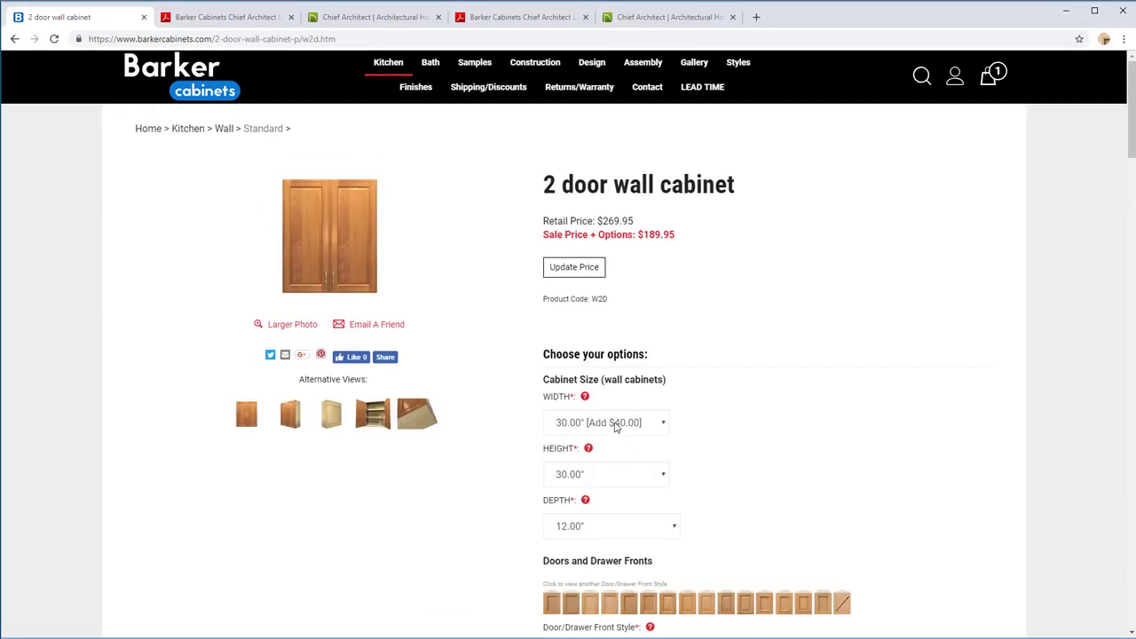
pyautogui.click(608, 423)
pyautogui.scroll(-10, 609, 340)
pyautogui.scroll(-3, 609, 340)
pyautogui.scroll(3, 595, 349)
pyautogui.click(615, 419)
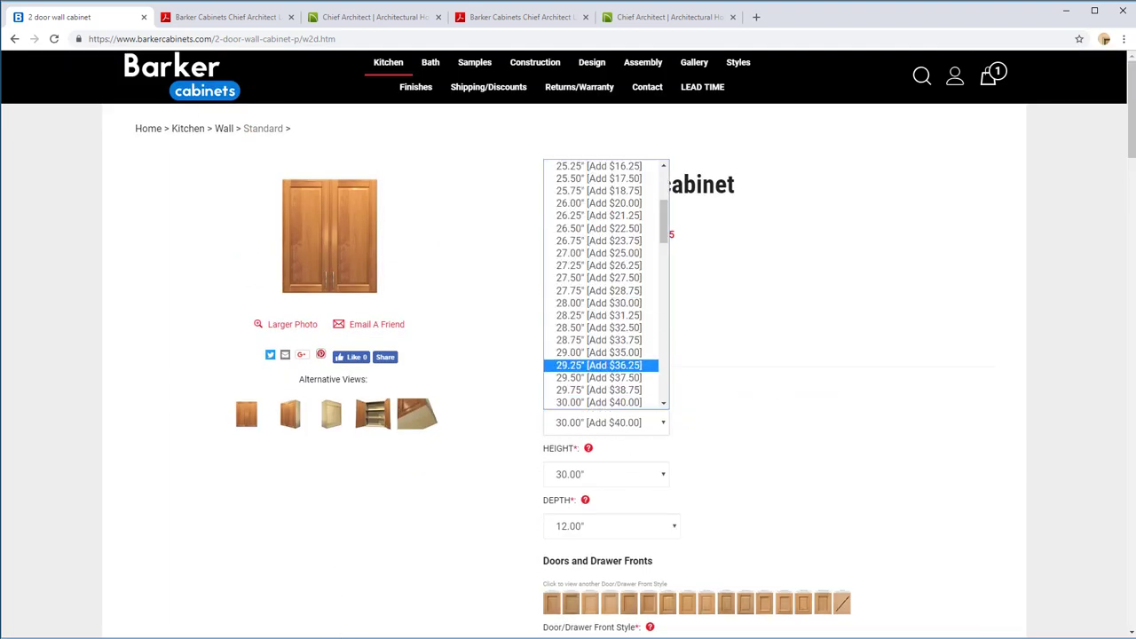
pyautogui.click(286, 532)
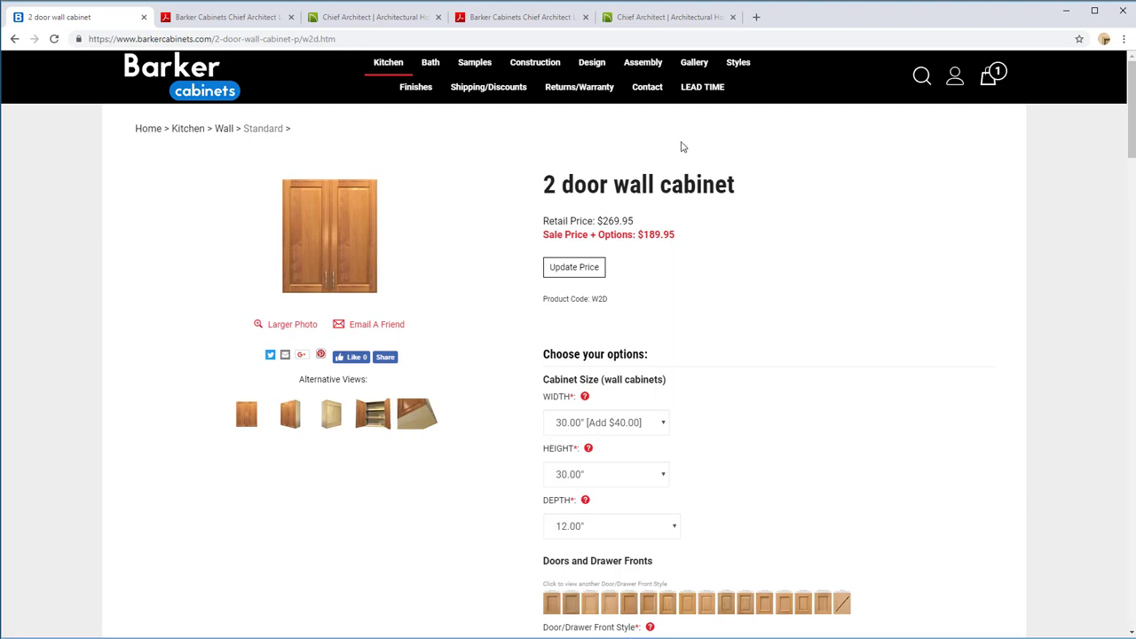
pyautogui.scroll(-3, 426, 494)
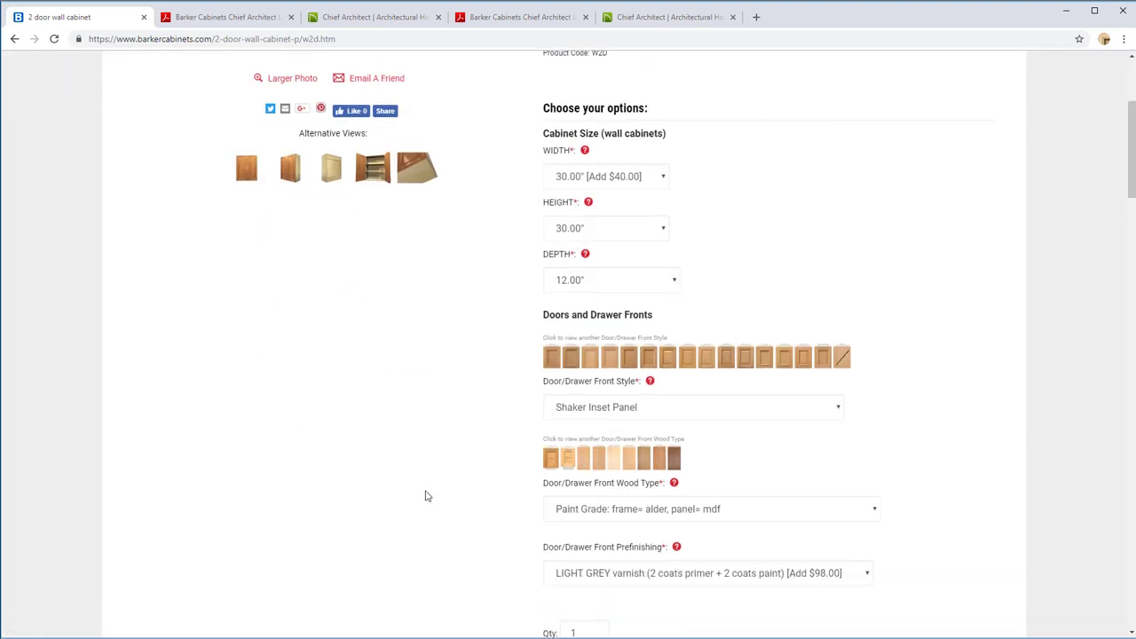
pyautogui.scroll(3, 426, 495)
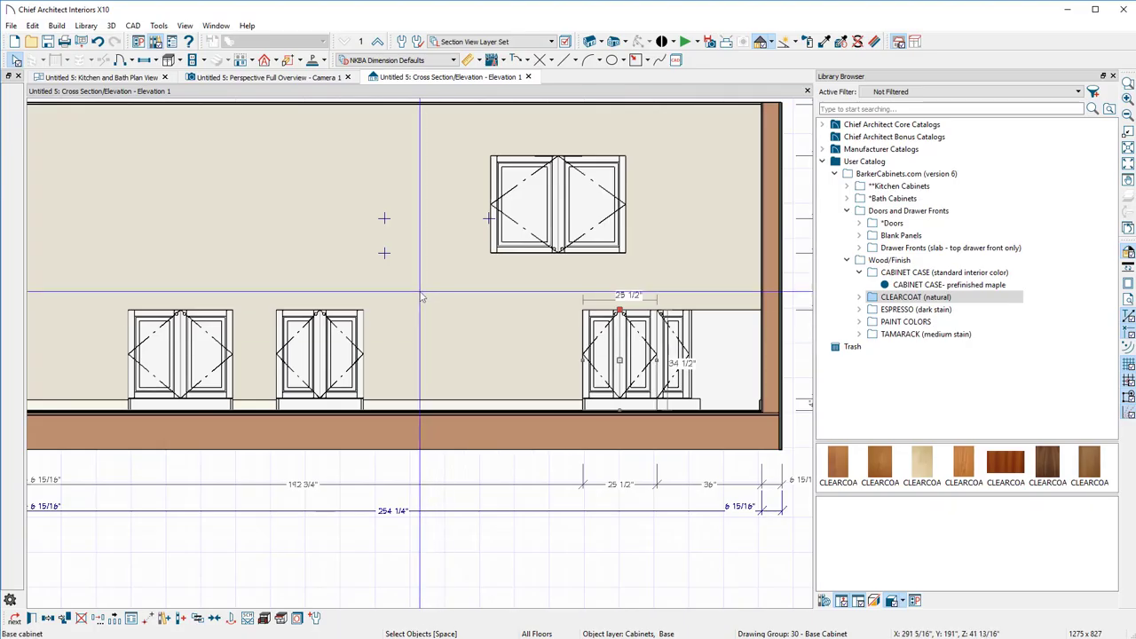
# - Show the Perspective Full Overview - Camera 1 view zoomed out to the wall, corner and base cabinets
pyautogui.scroll(-3, 444, 411)
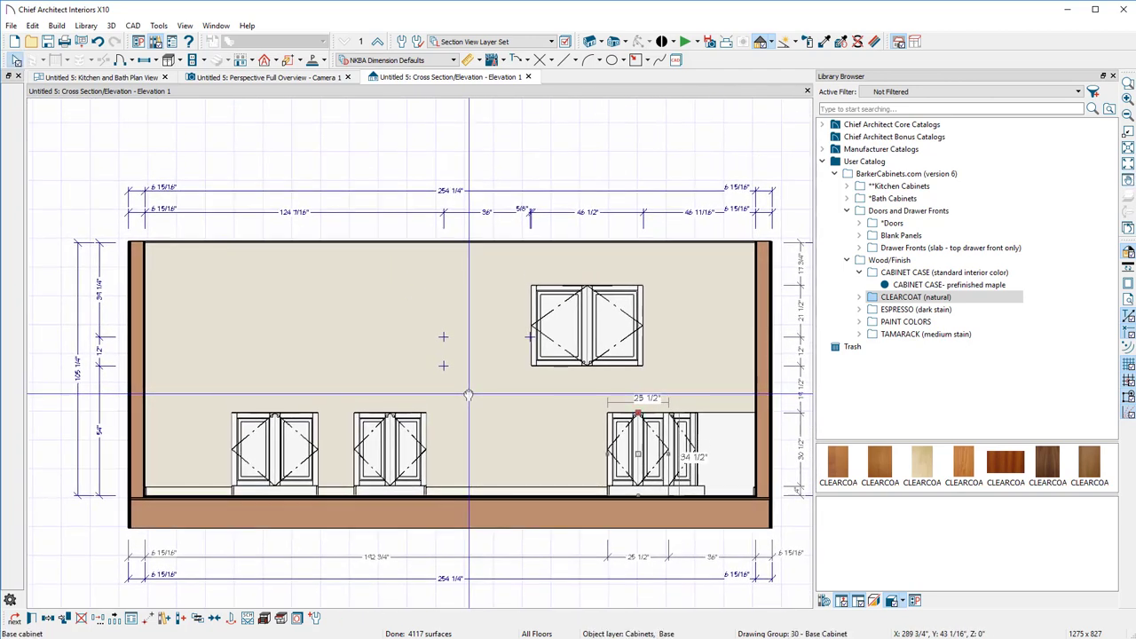
pyautogui.scroll(1, 470, 382)
pyautogui.click(284, 77)
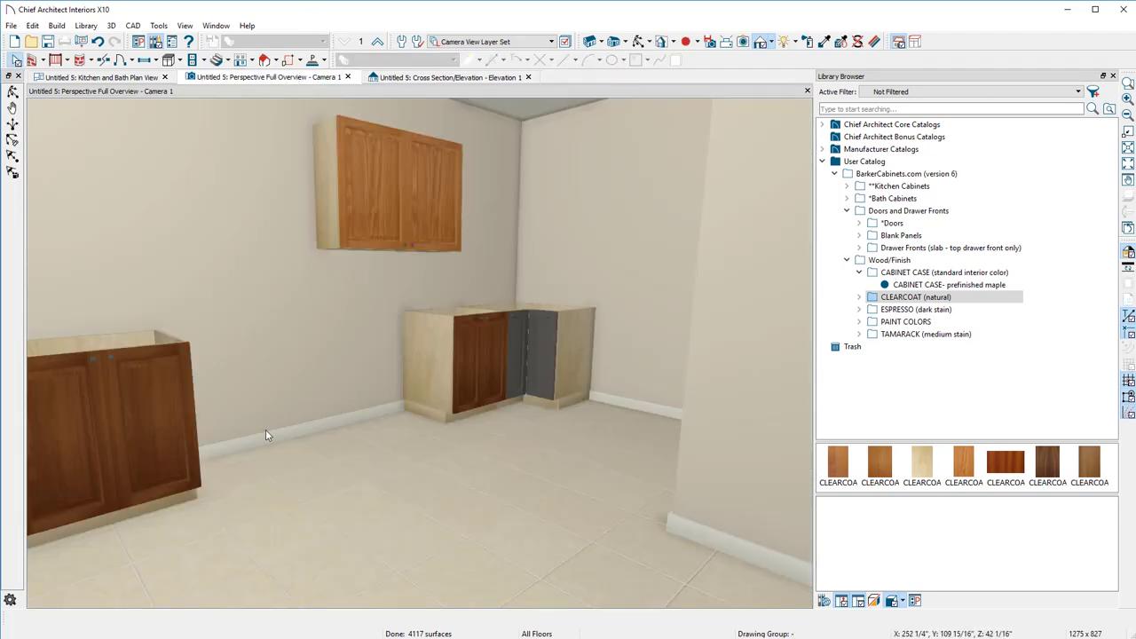
pyautogui.scroll(-1, 265, 435)
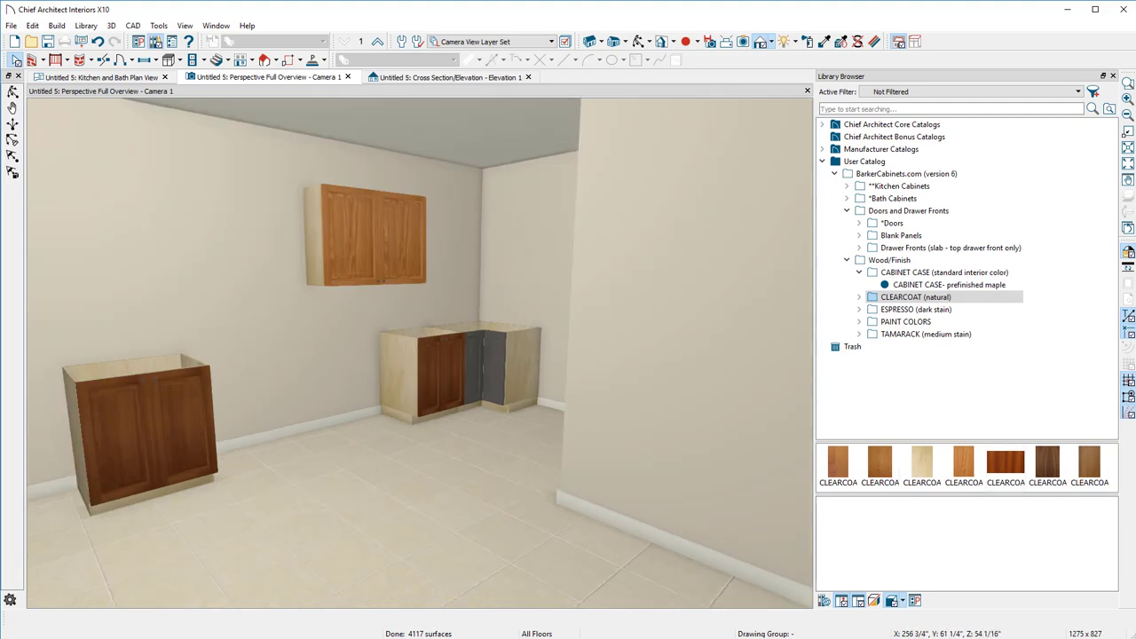